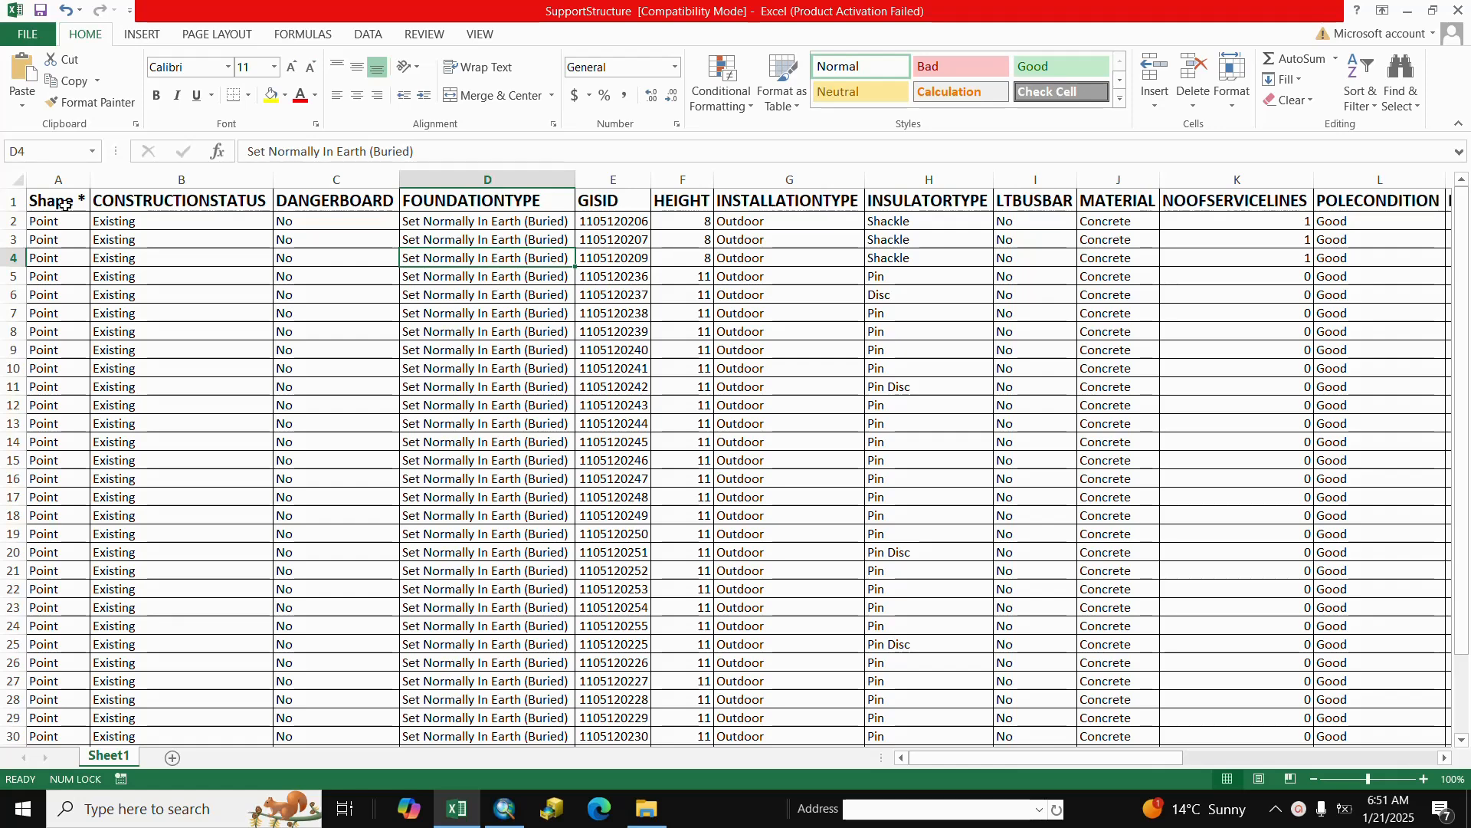
Review the header row of the SupportStructure sheet column by column, from Shape through to Y_Coordinate
click(119, 203)
key(Right)
key(Right)
key(Right)
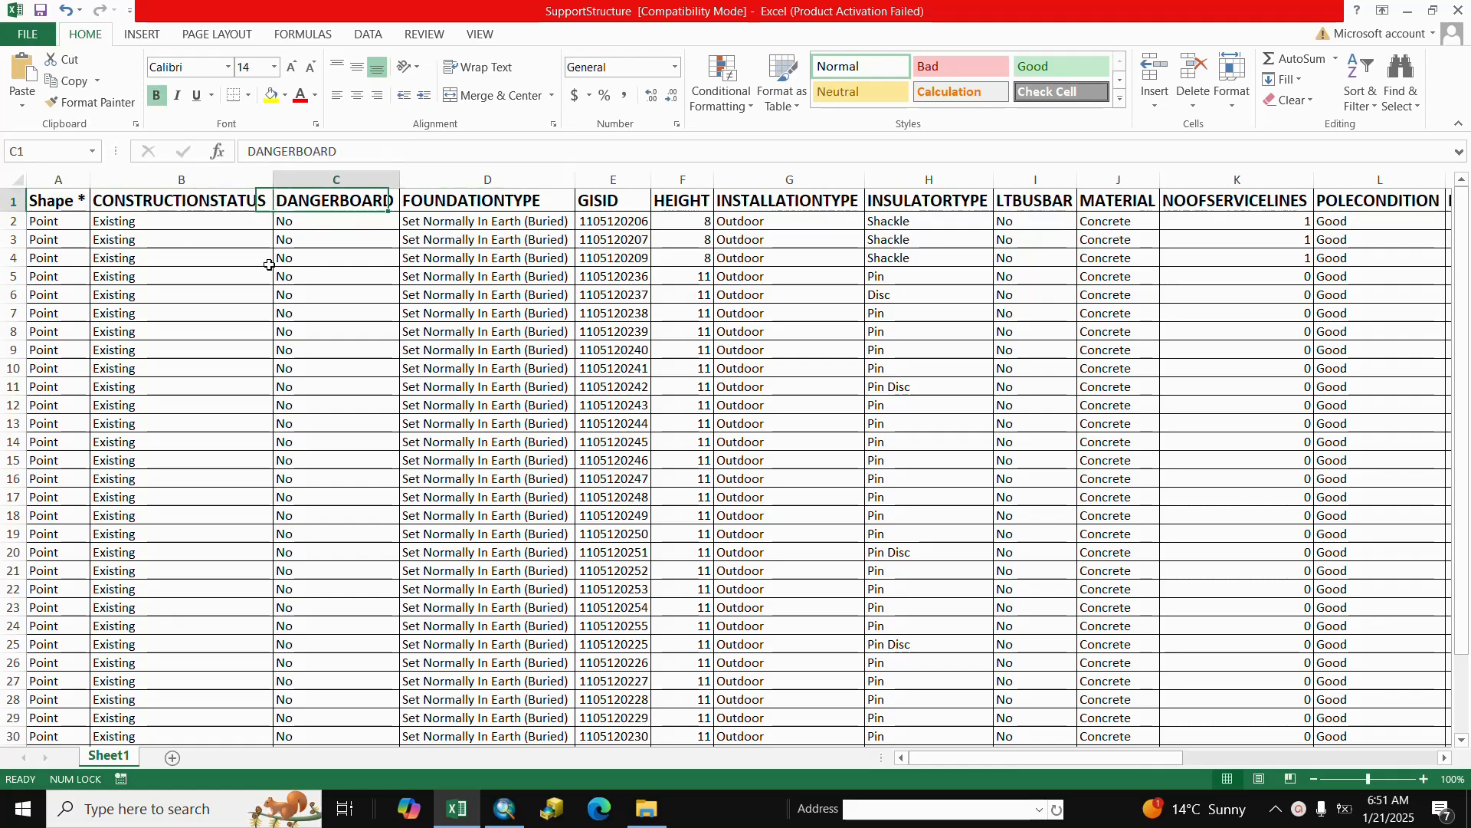
key(Right)
key(Right)
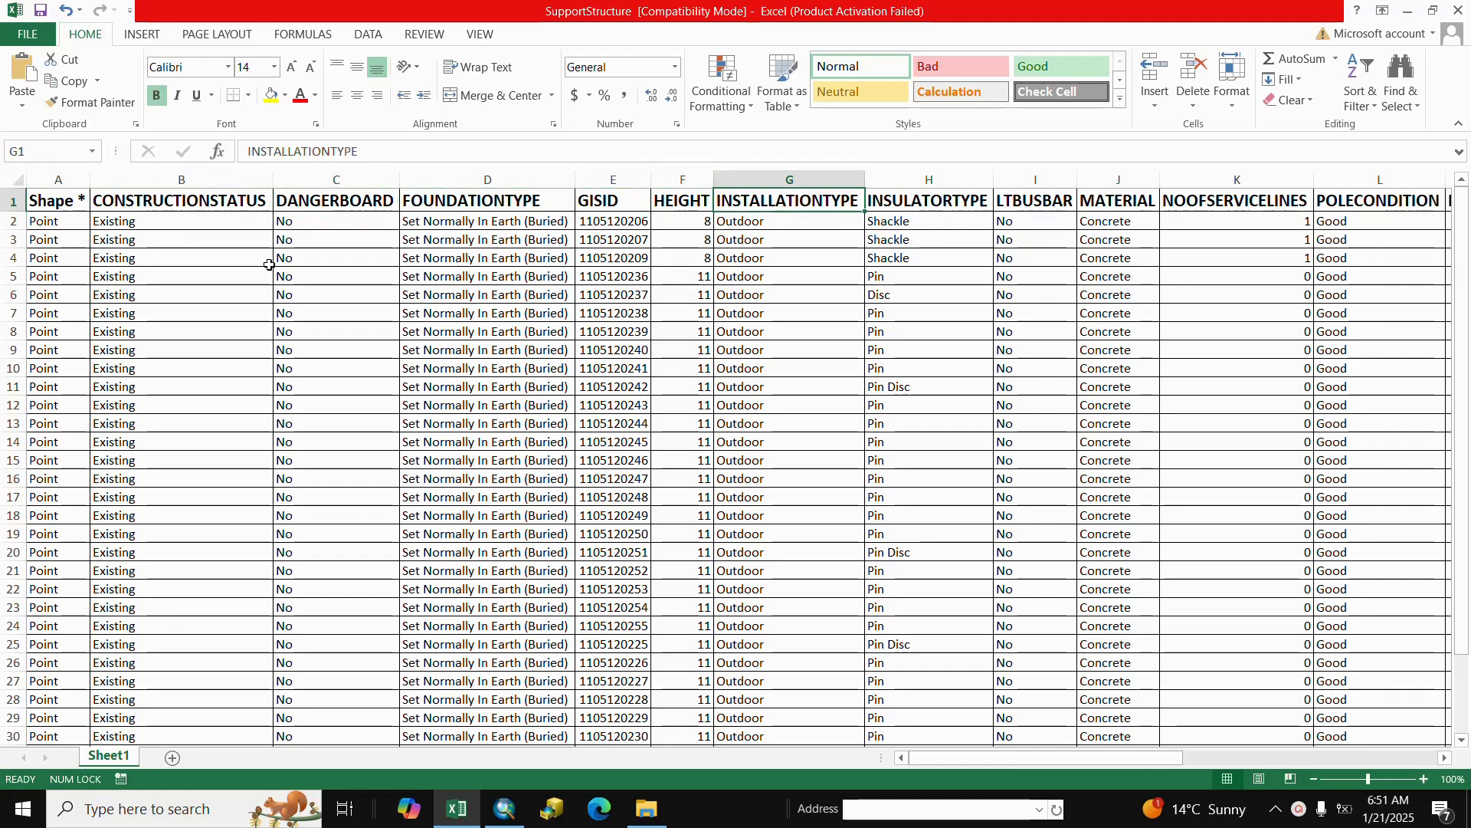
key(Right)
key(Right)
key(Right)
key(Right)
key(Right)
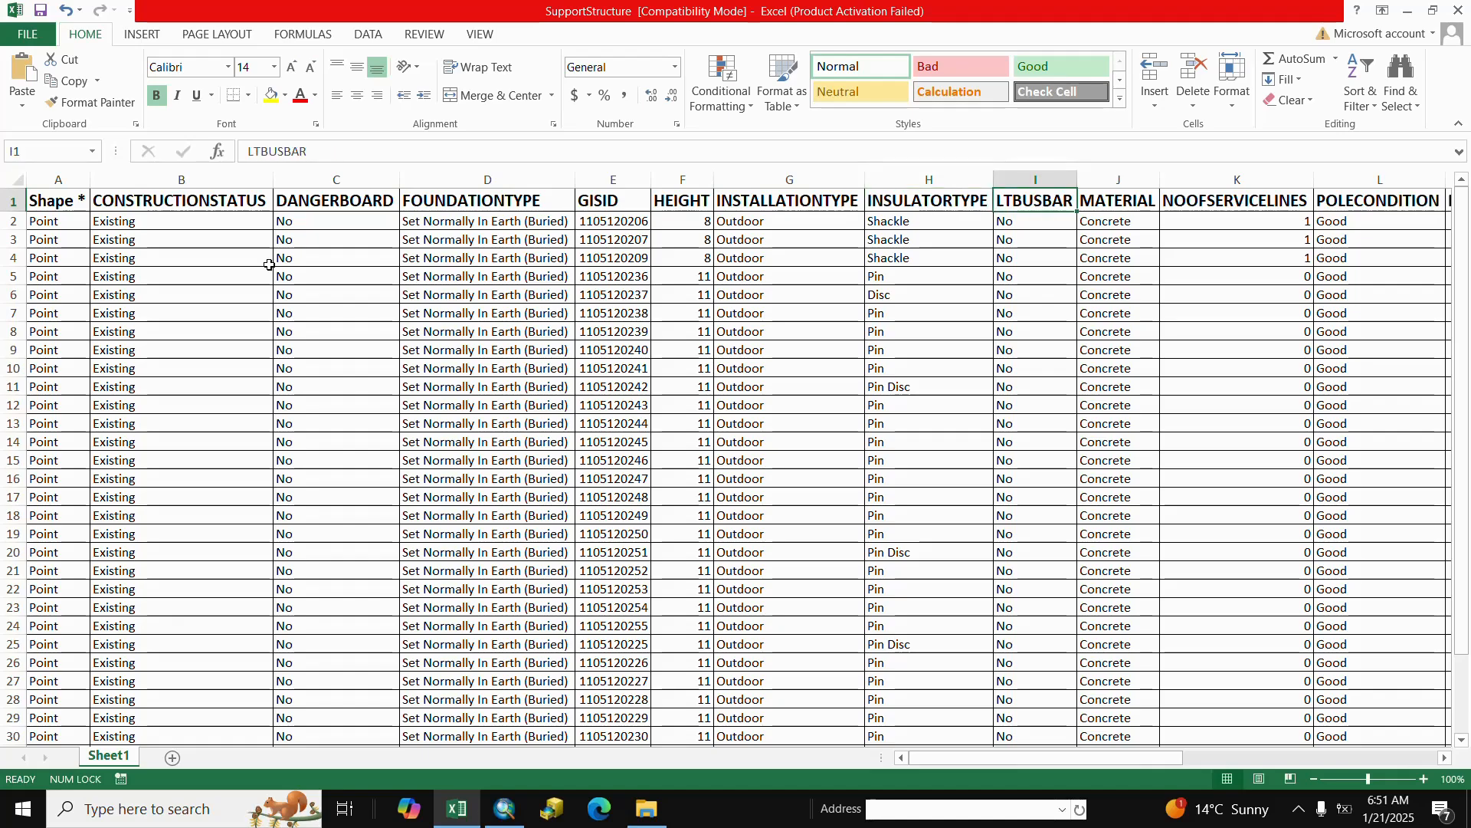
key(Right)
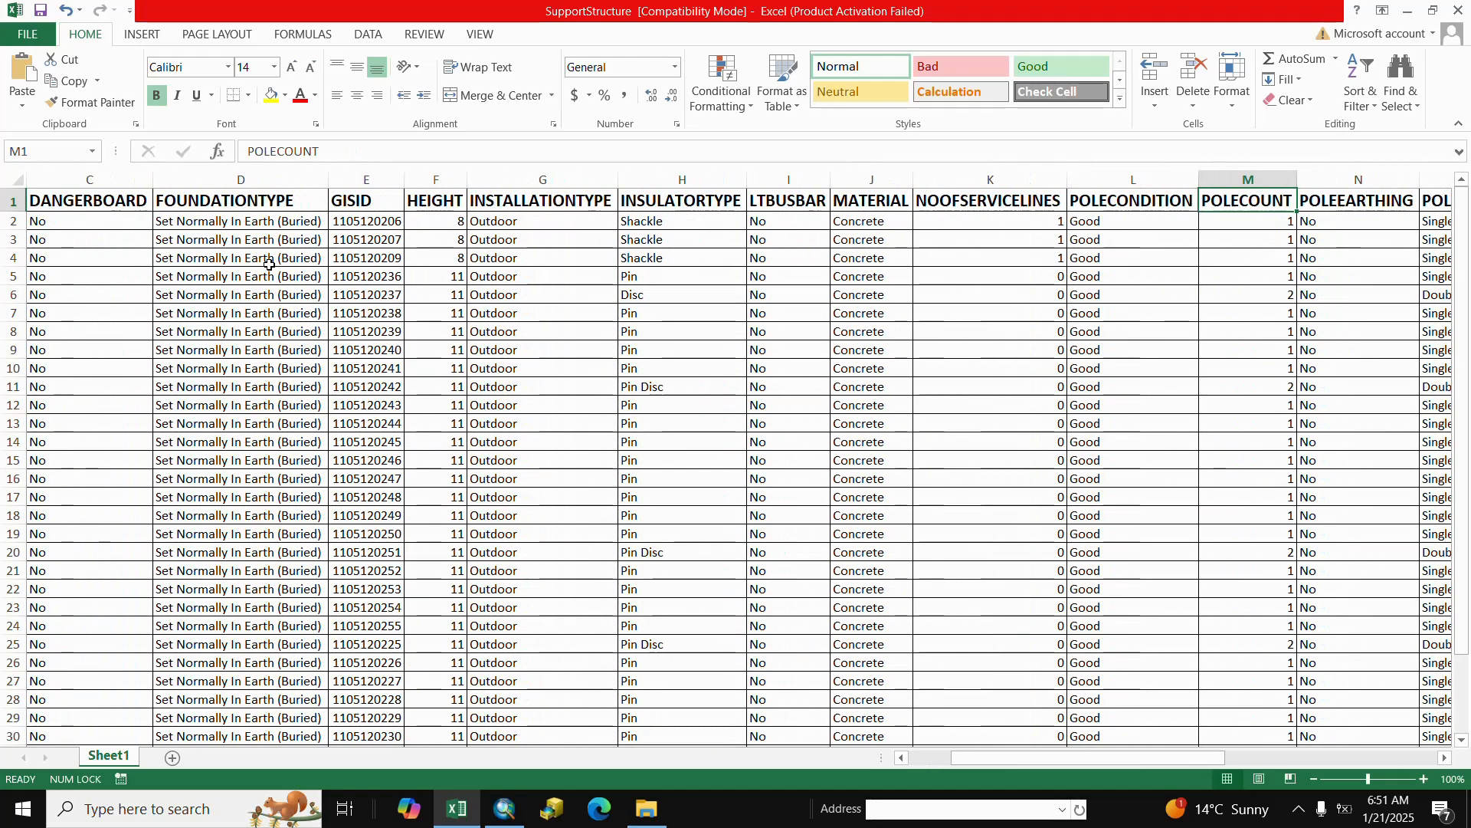
key(Right)
key(Right)
key(Right)
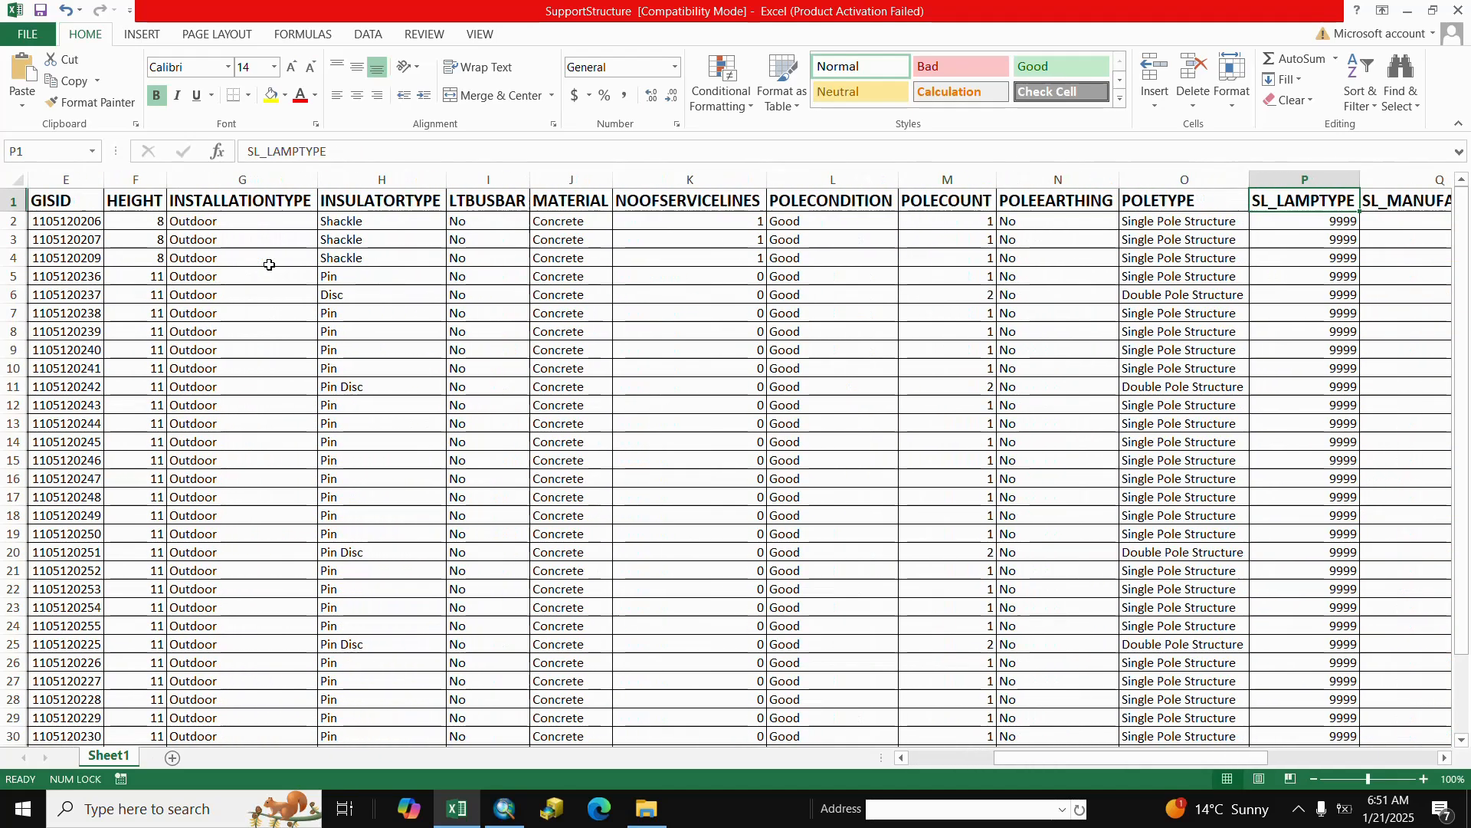
key(Right)
key(Right)
key(Right)
key(Right)
key(Right)
key(Right)
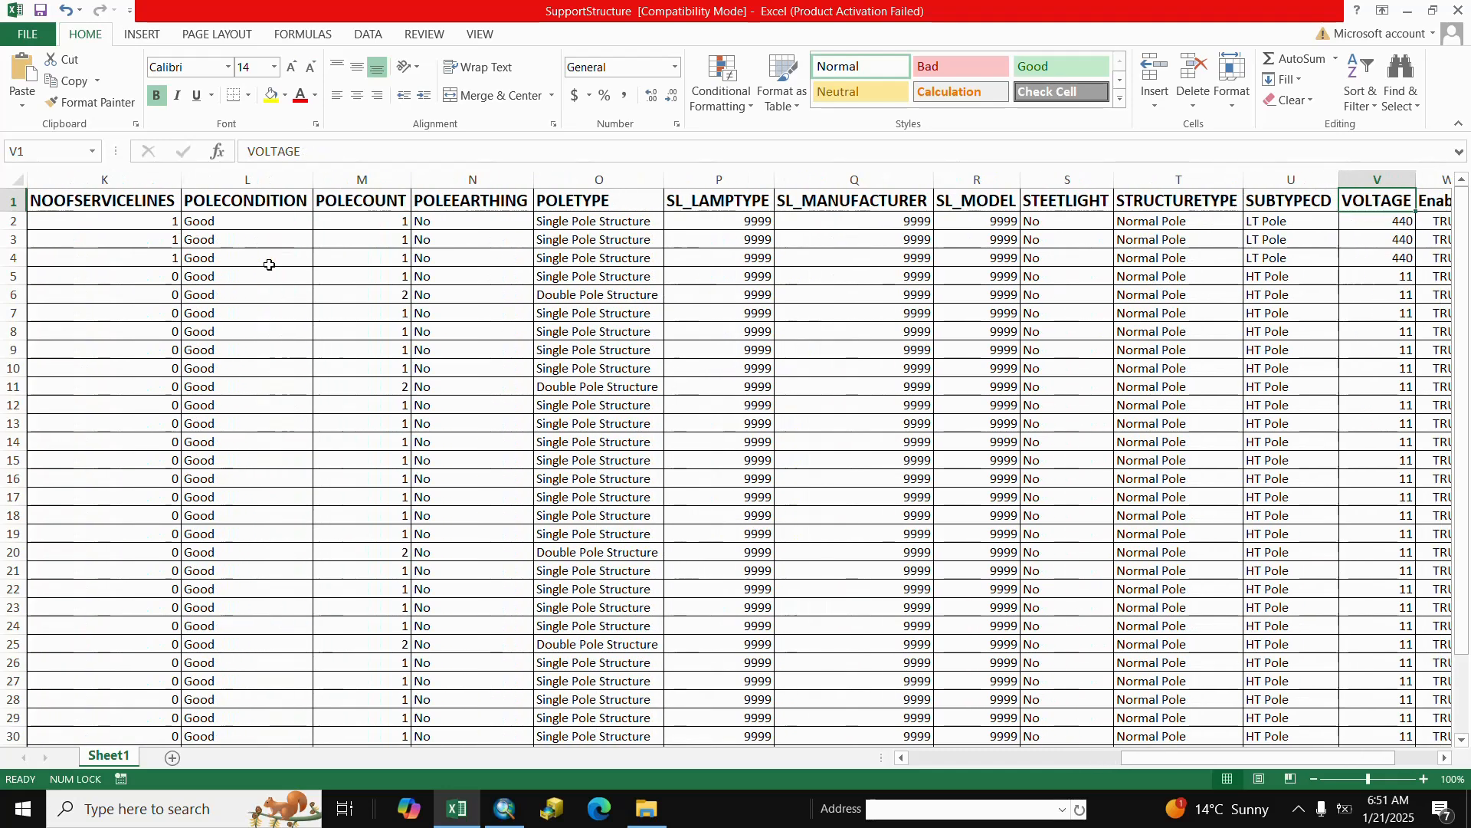
key(Right)
key(Right)
key(Right)
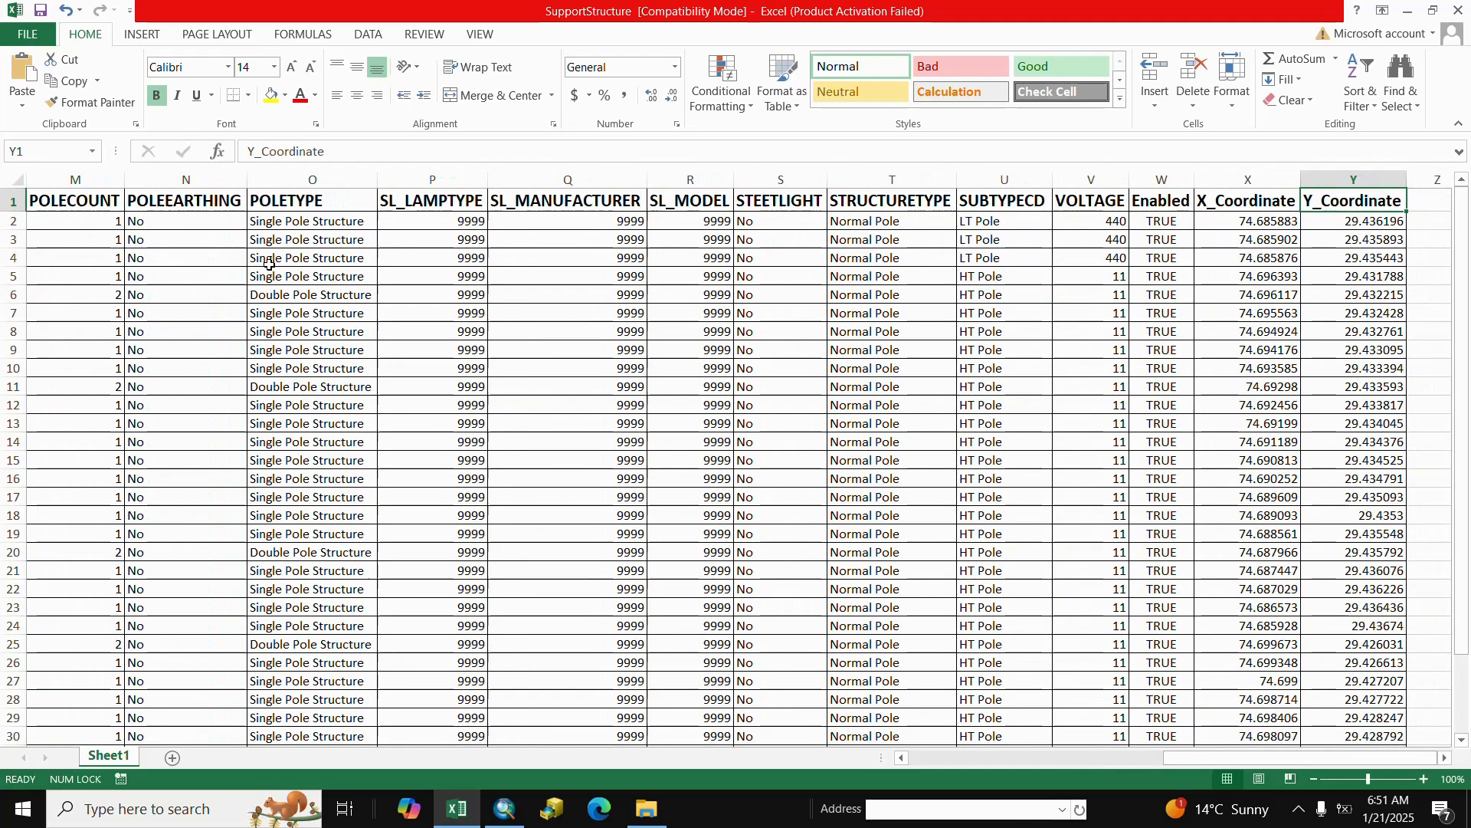
Compare the X_Coordinate and Y_Coordinate columns, and return the view to the sheet's first columns
key(Left)
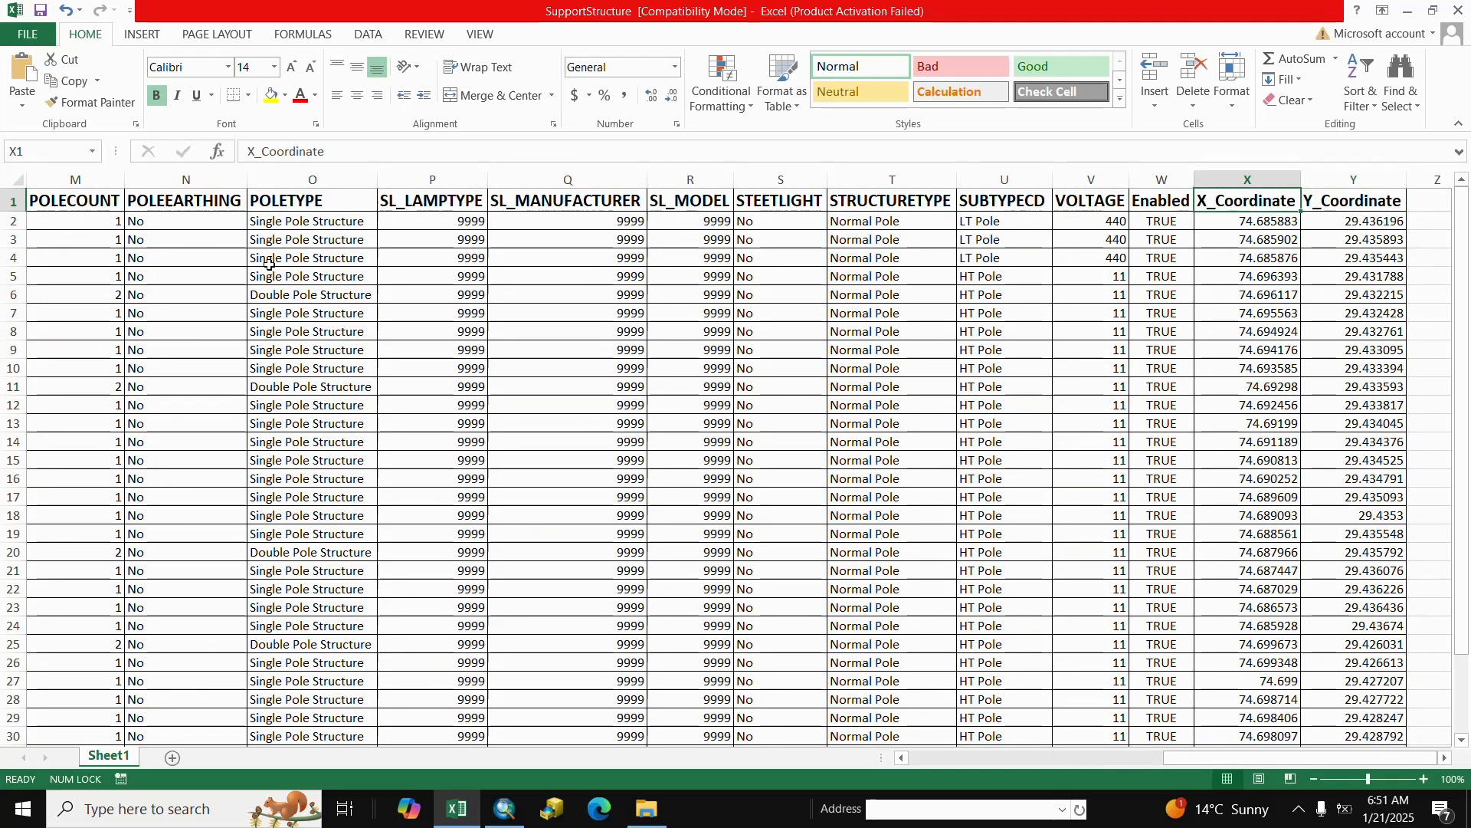
key(Right)
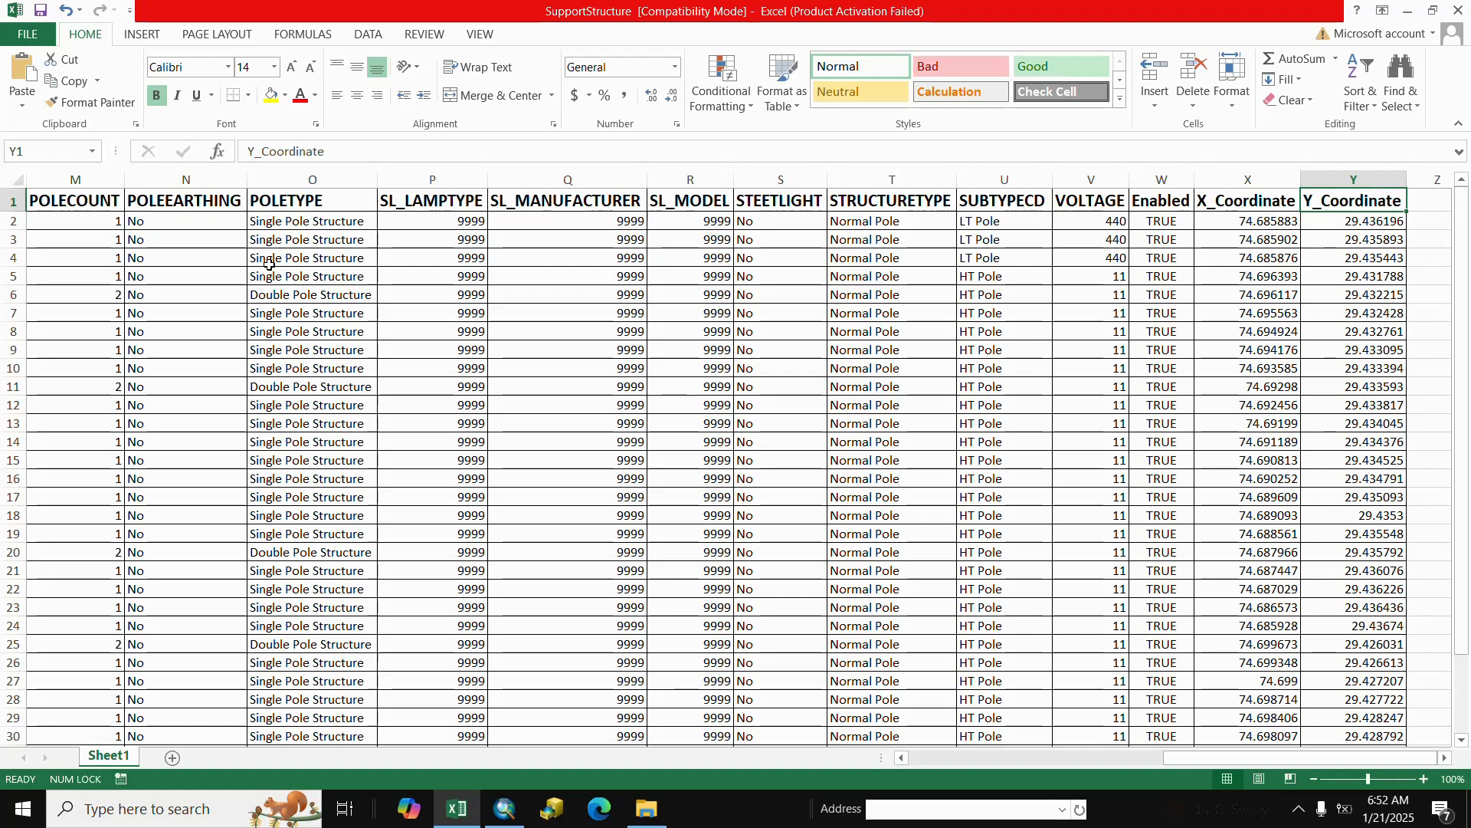
key(Left)
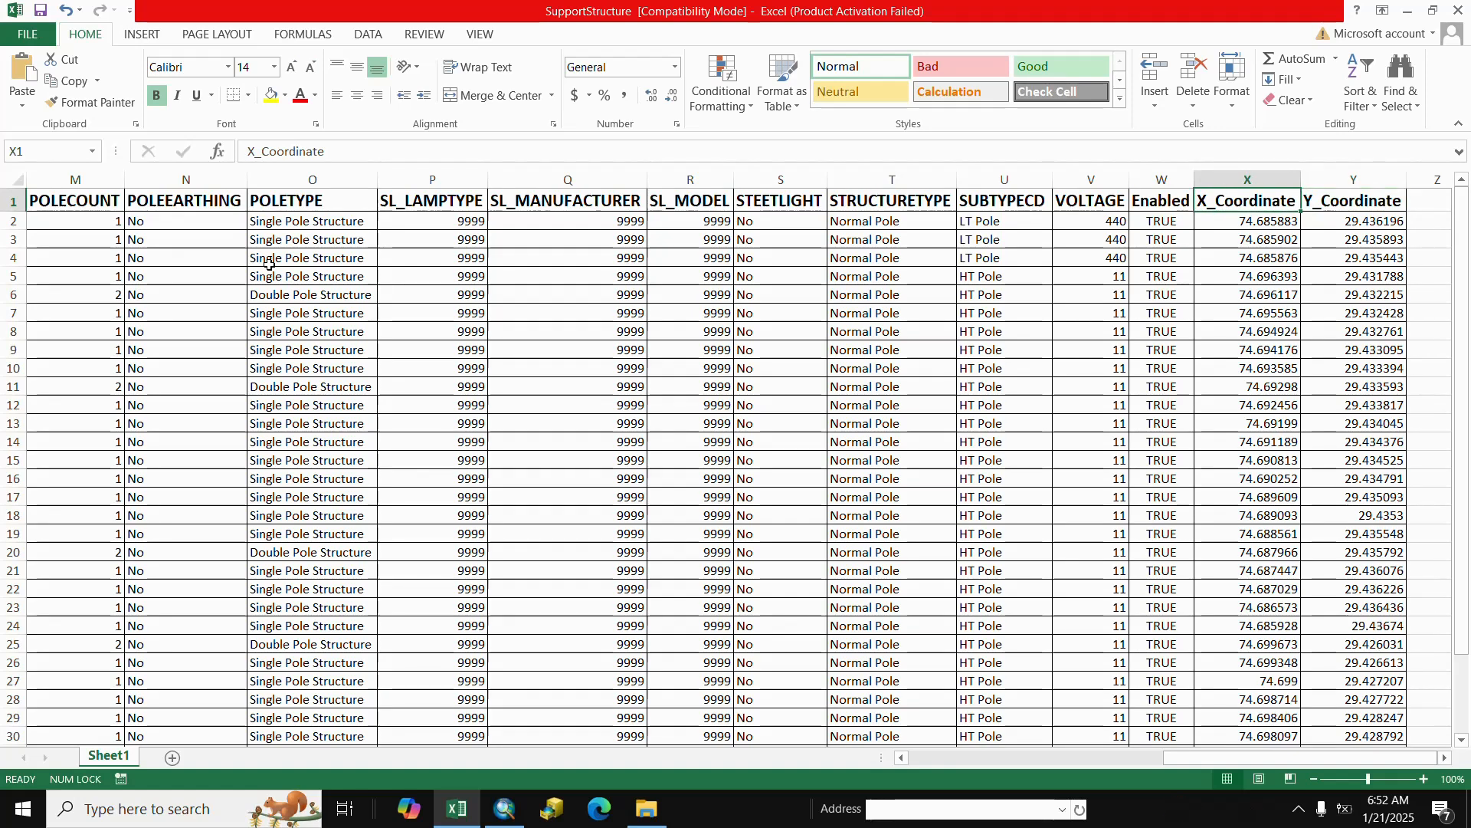
key(Right)
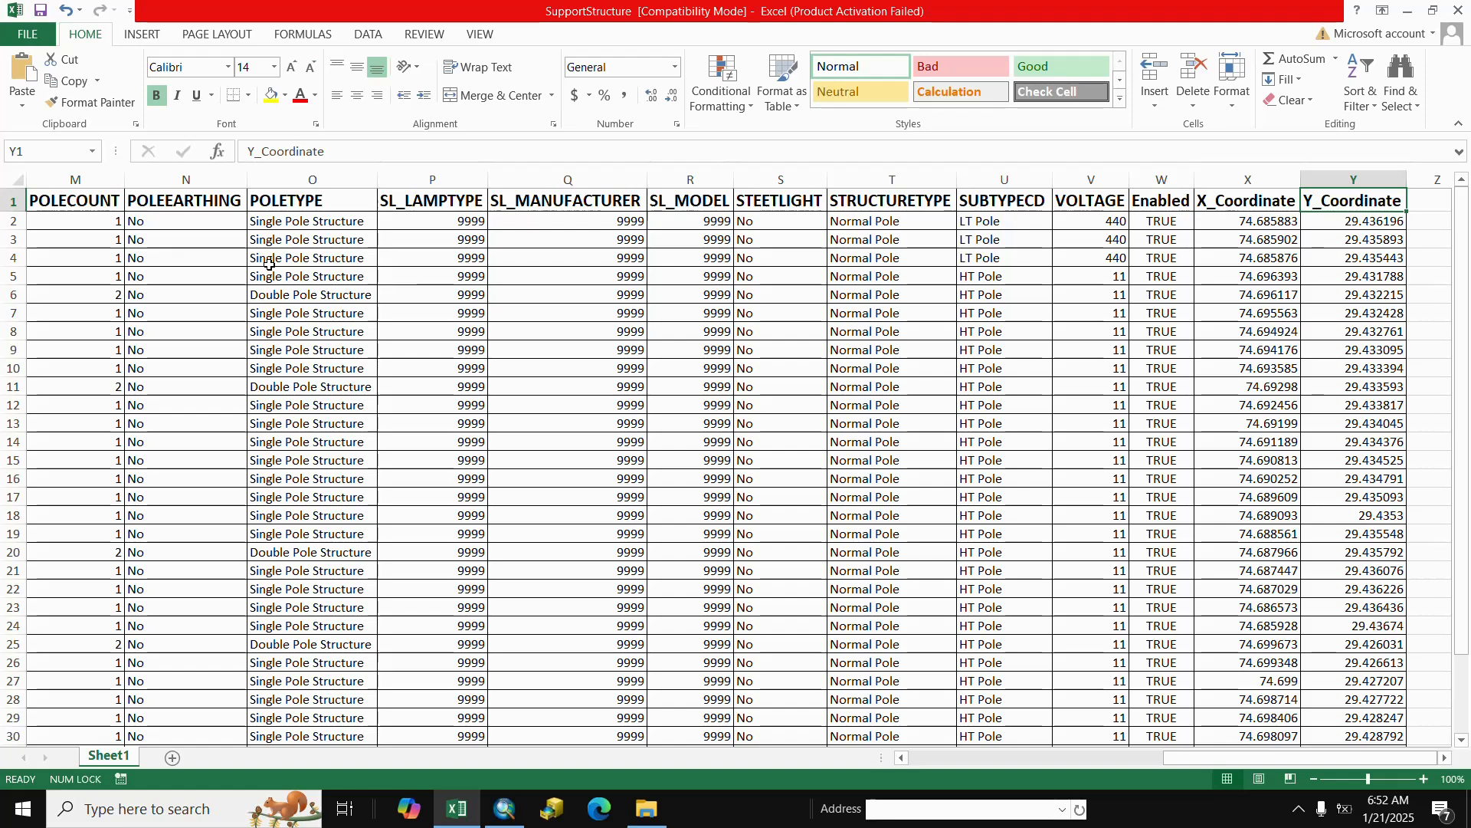
key(Left)
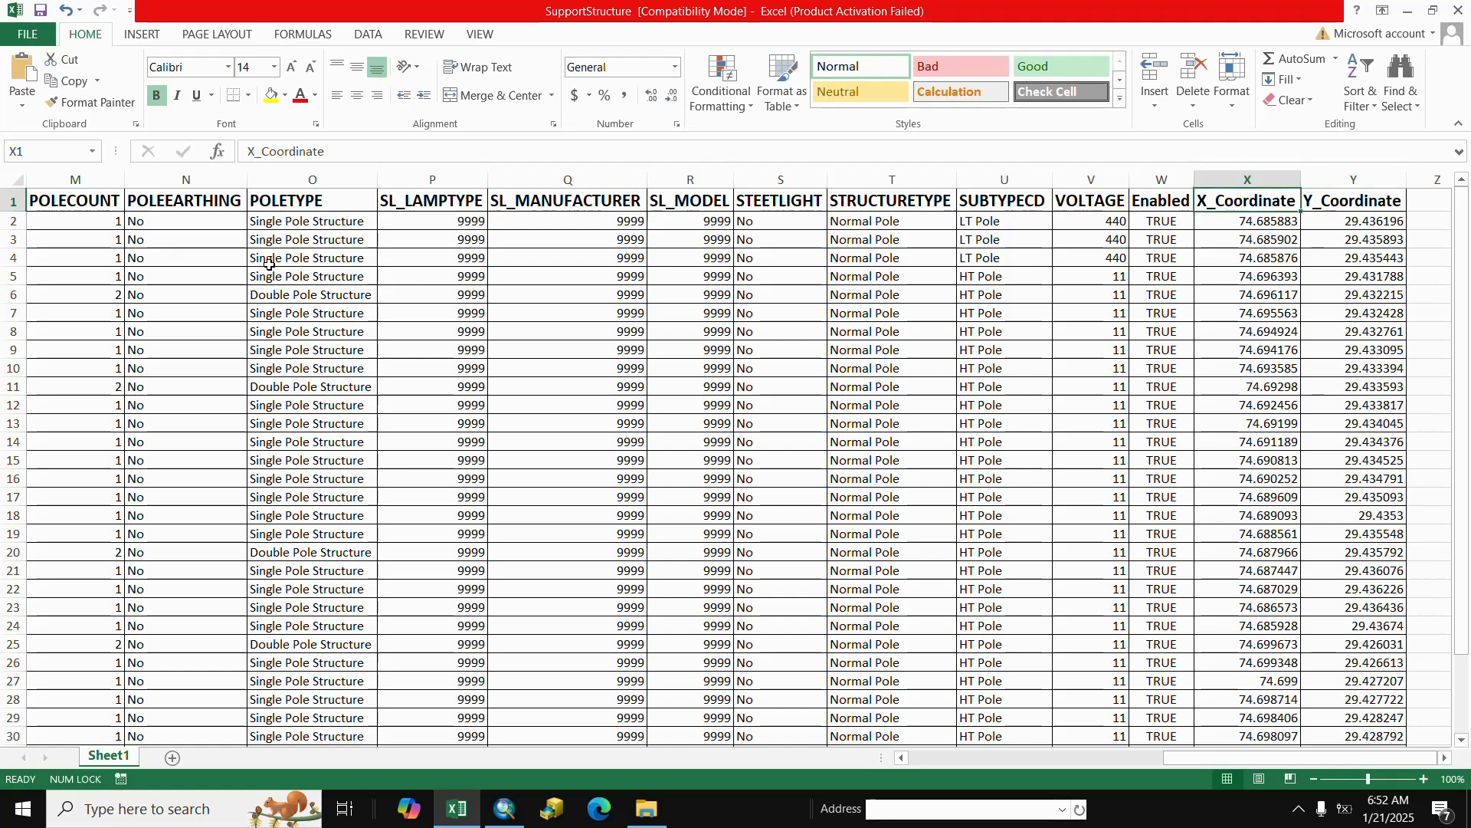
key(Right)
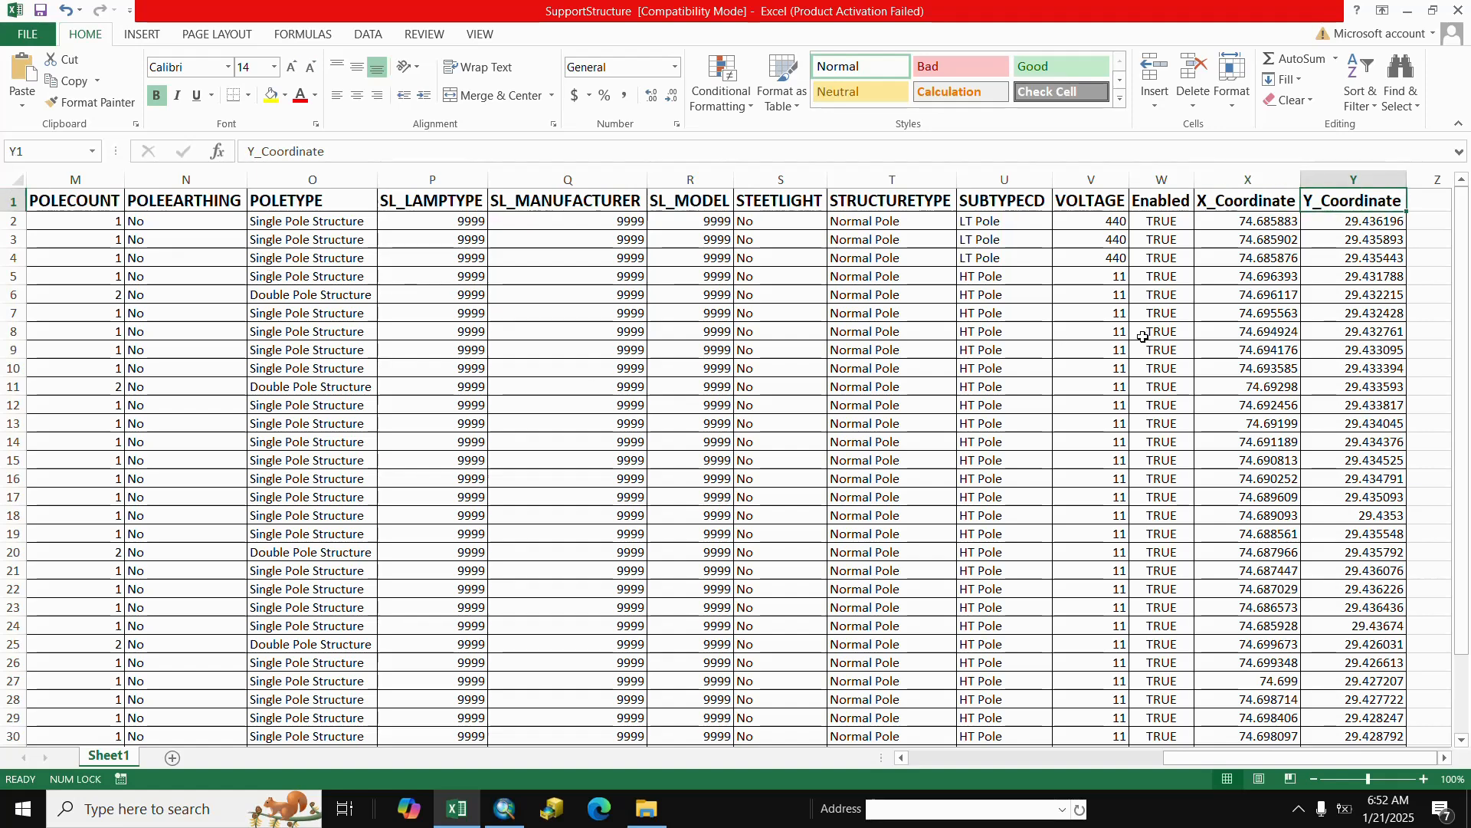
key(Left)
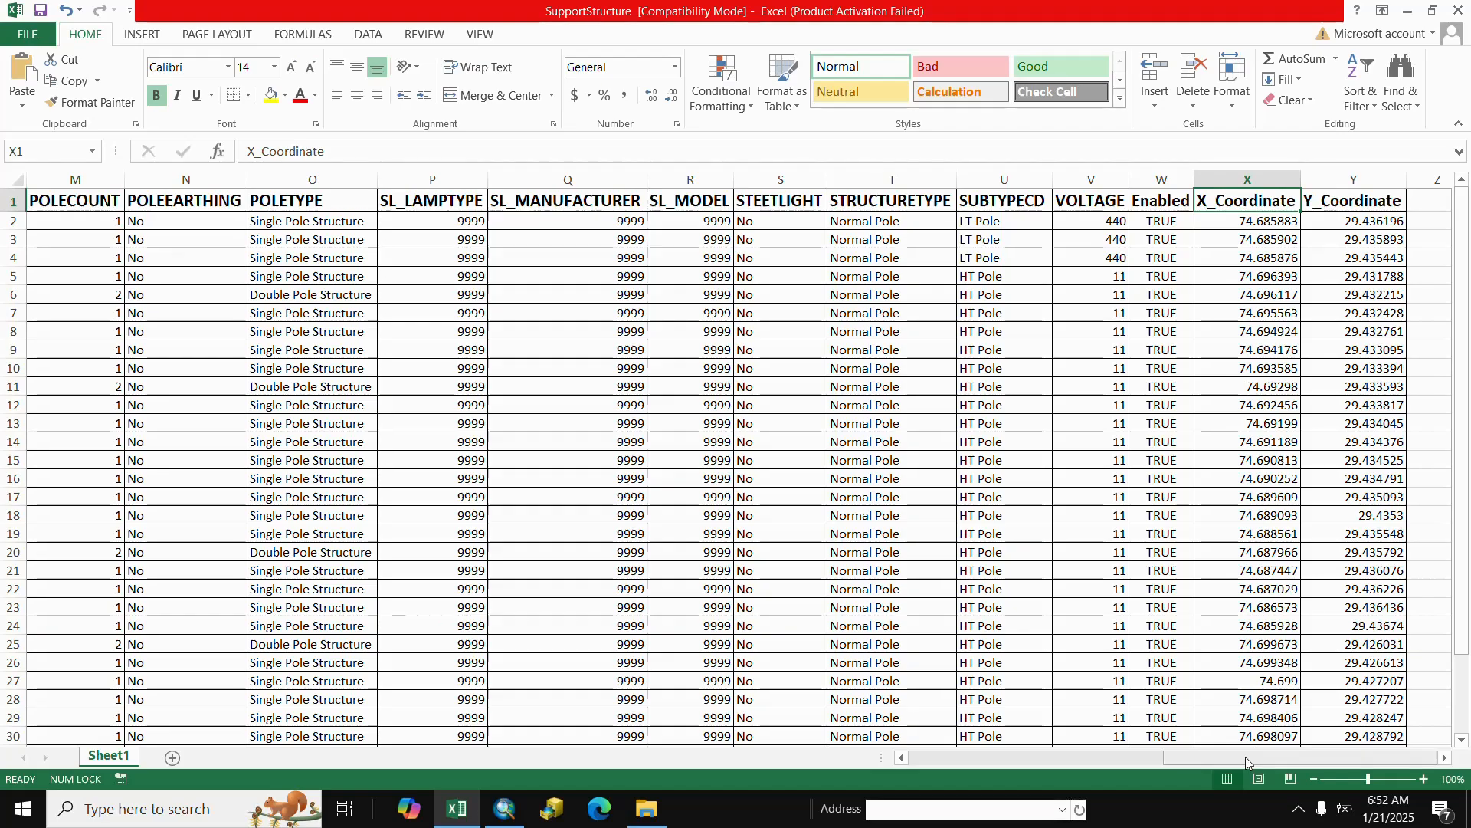
drag(1244, 757, 990, 758)
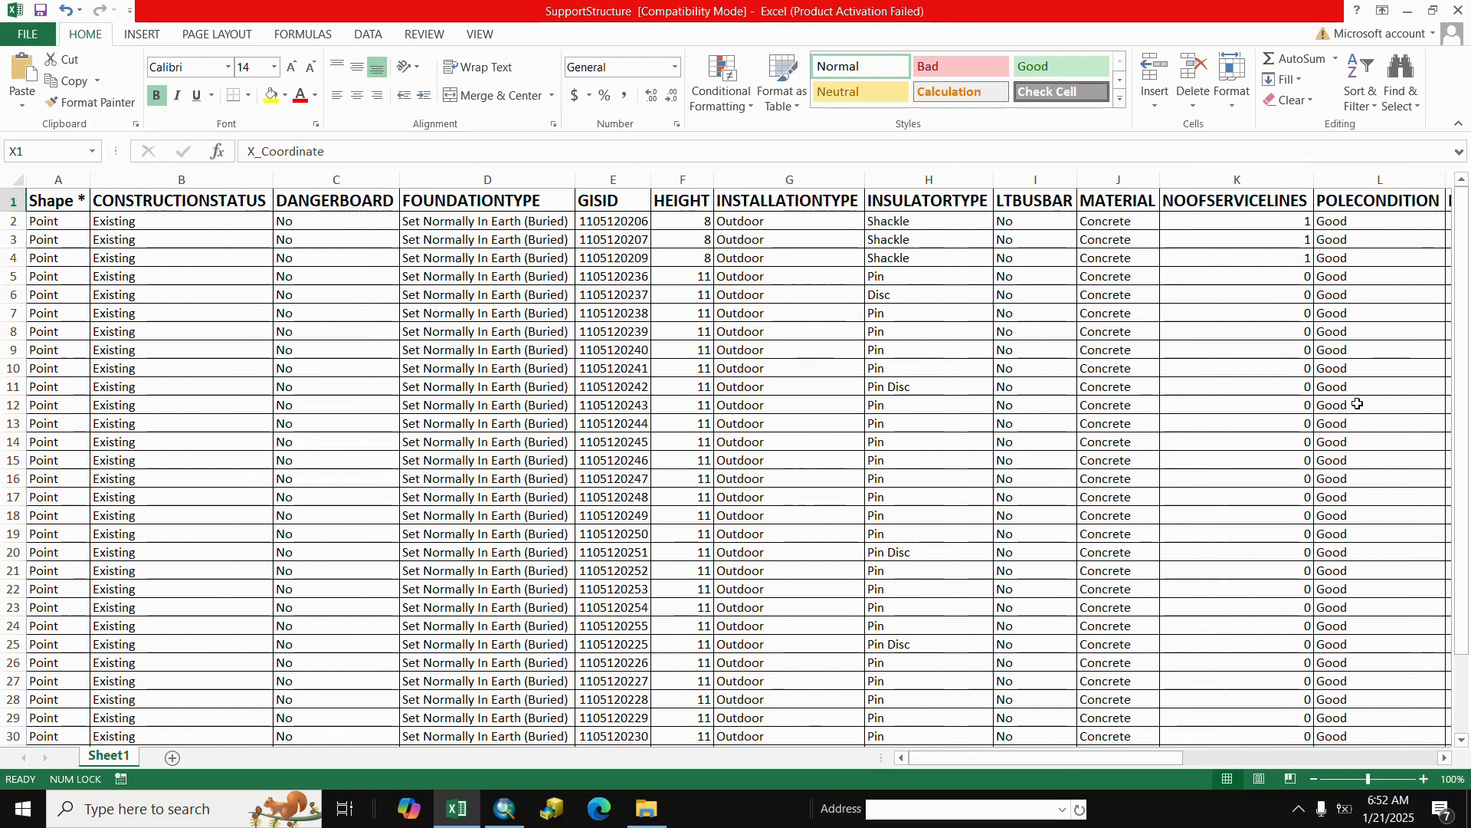
Switch to ArcMap to start adding data, and close the SupportStructure workbook in Excel without saving its changes
click(509, 812)
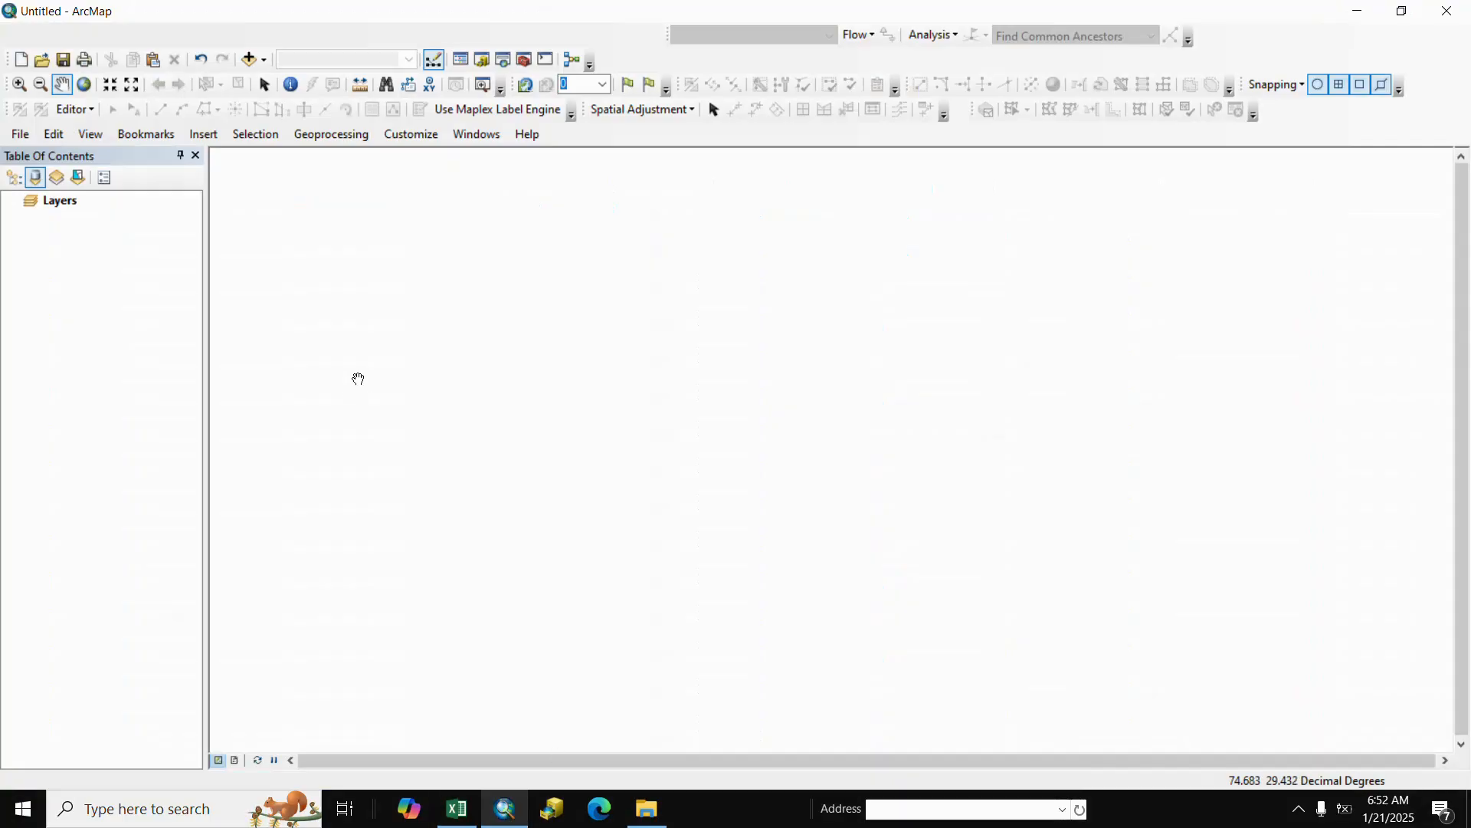
click(249, 60)
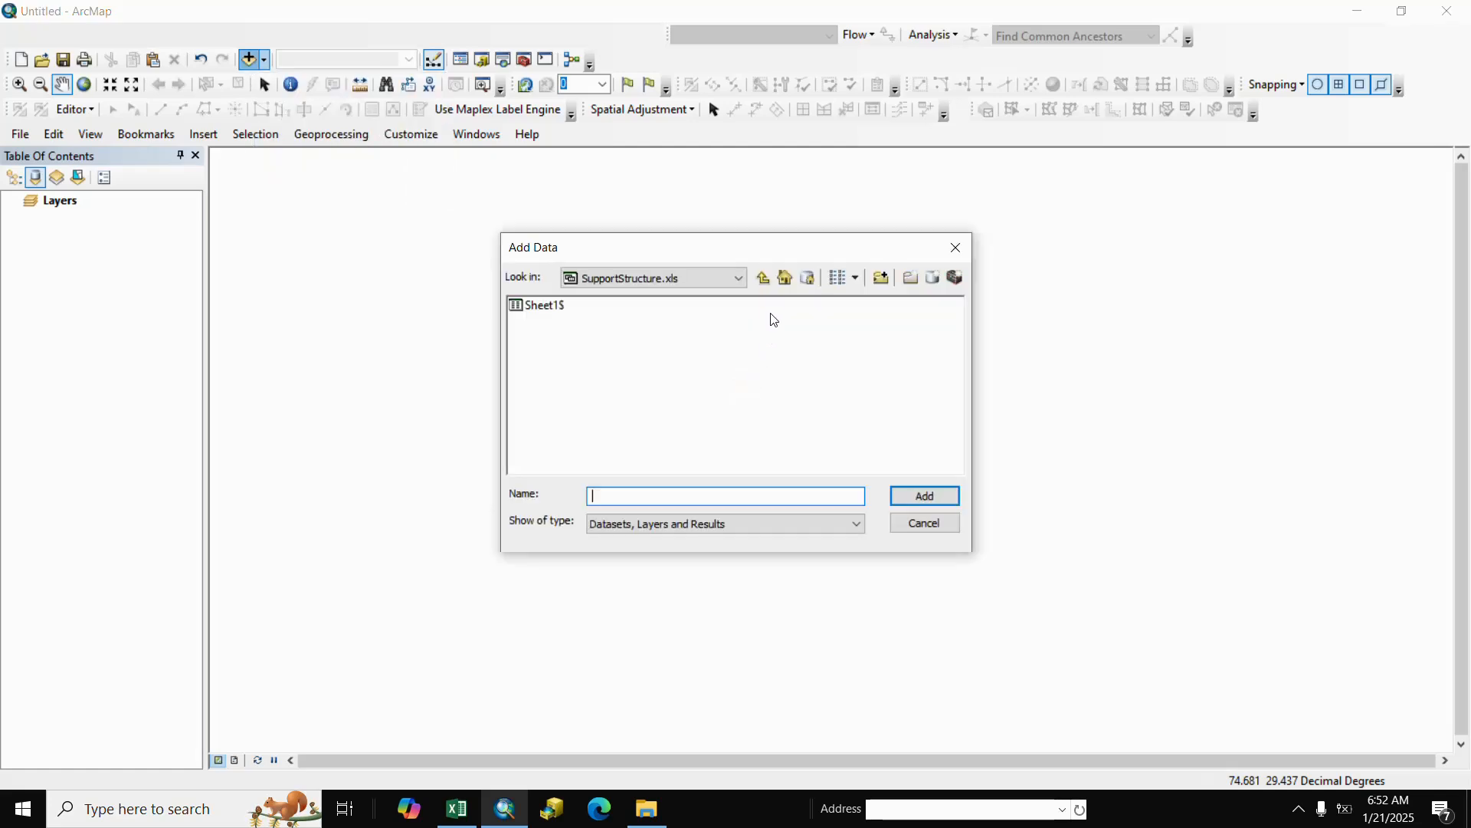
click(457, 810)
click(614, 589)
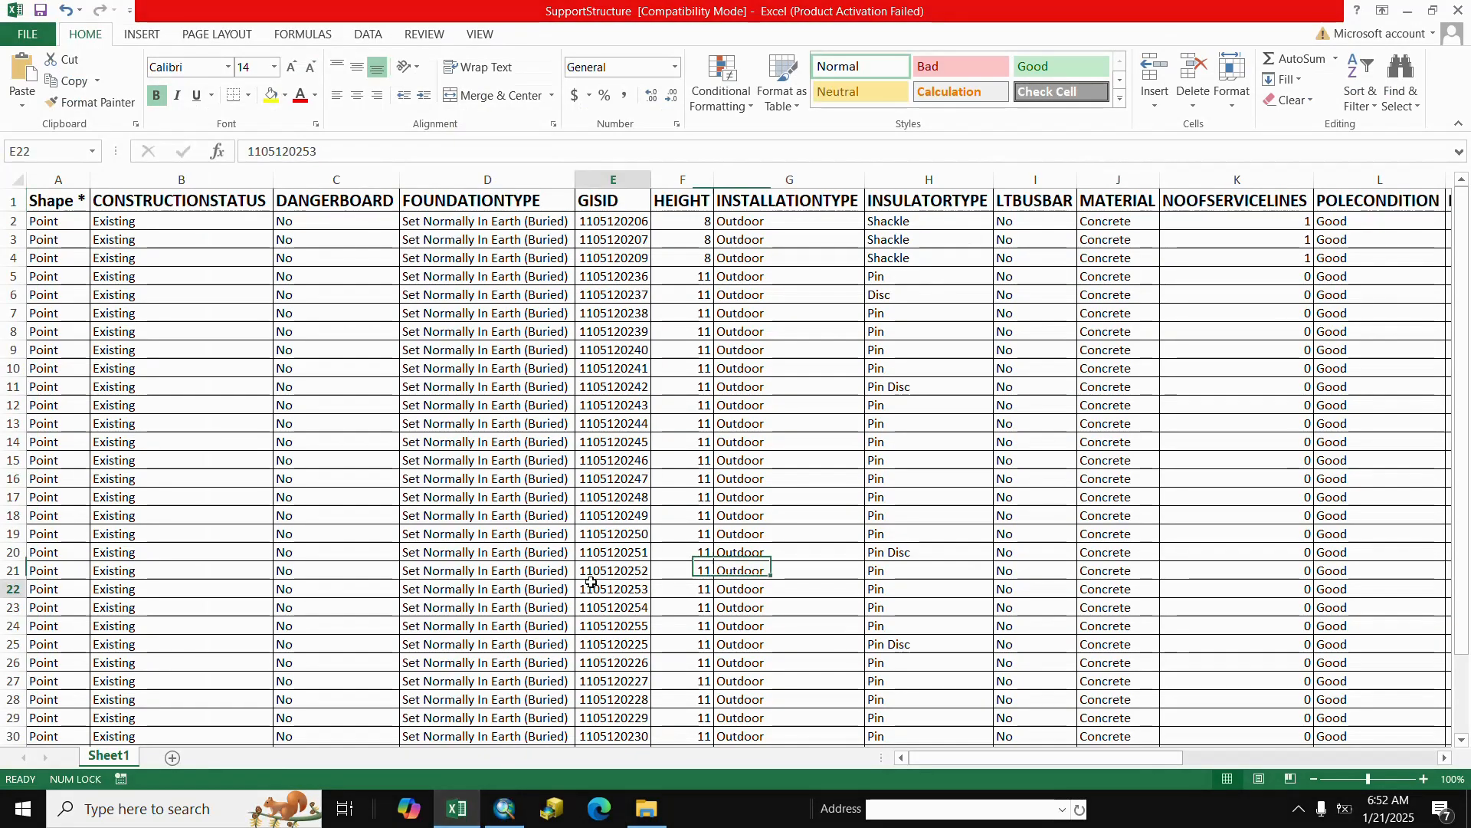
click(1459, 10)
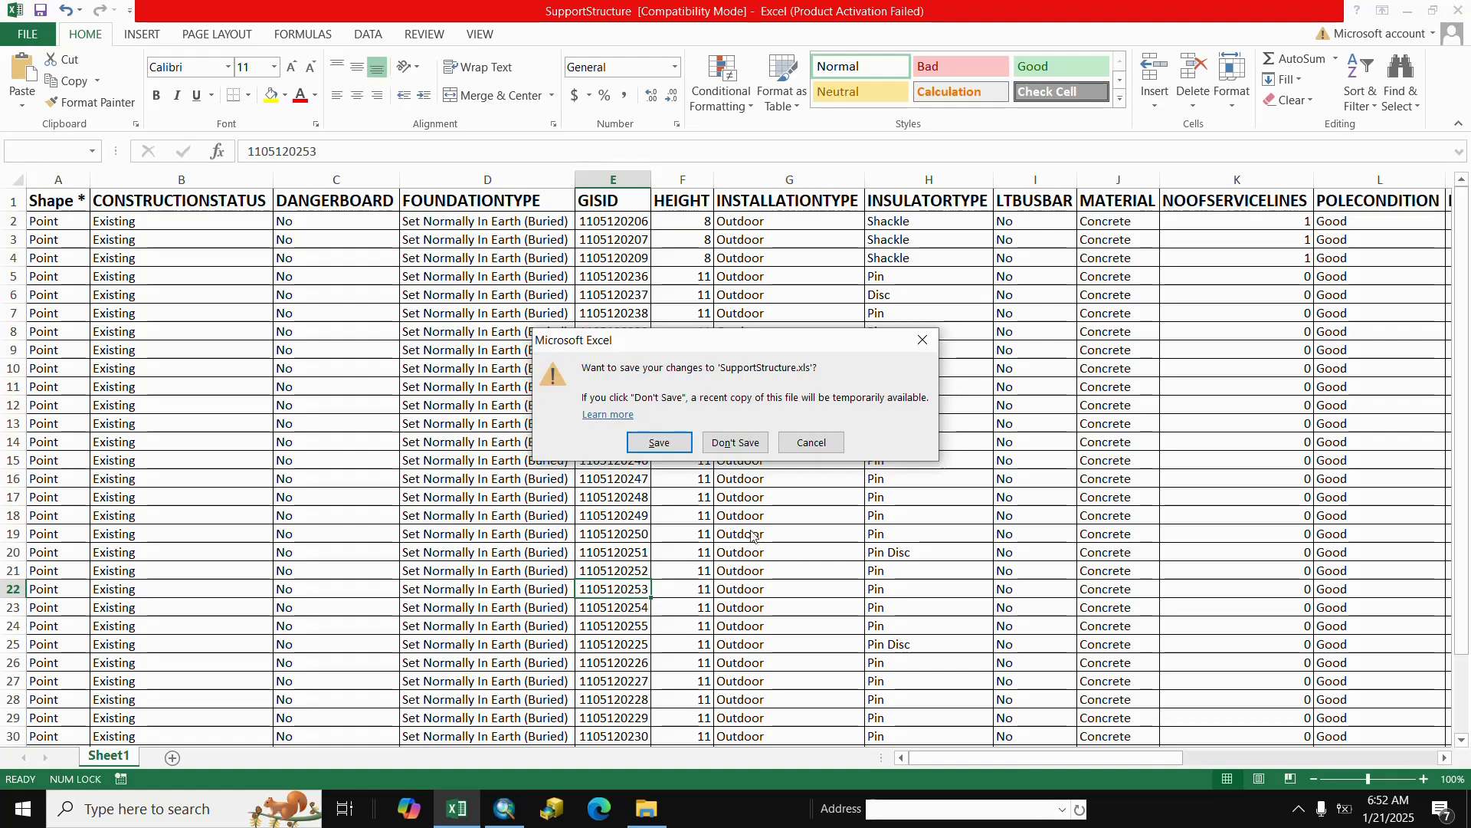
click(747, 447)
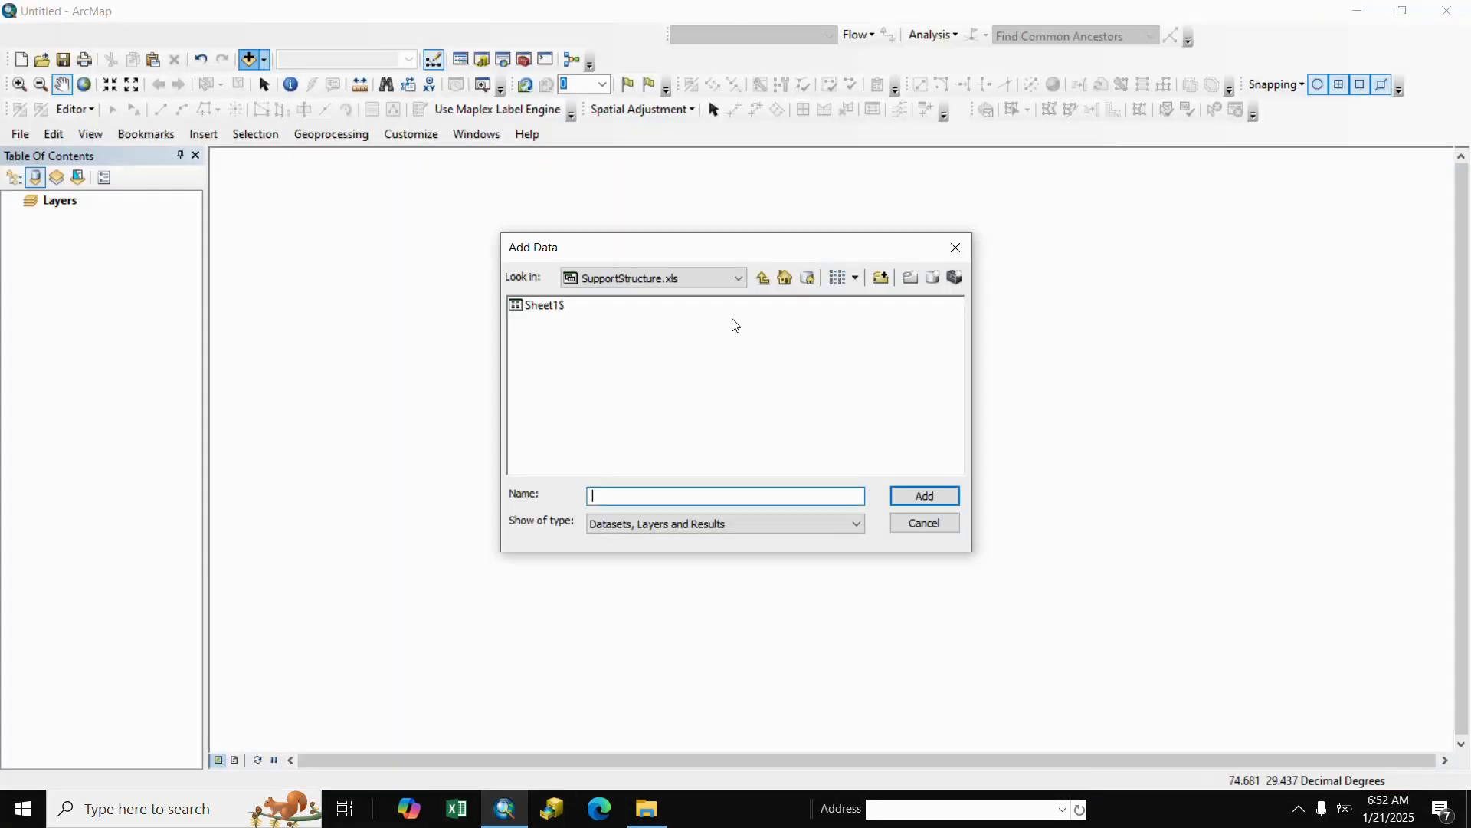
Add the Sheet1$ table of SupportStructure.xls from the GPS Excels folder to the map
click(765, 279)
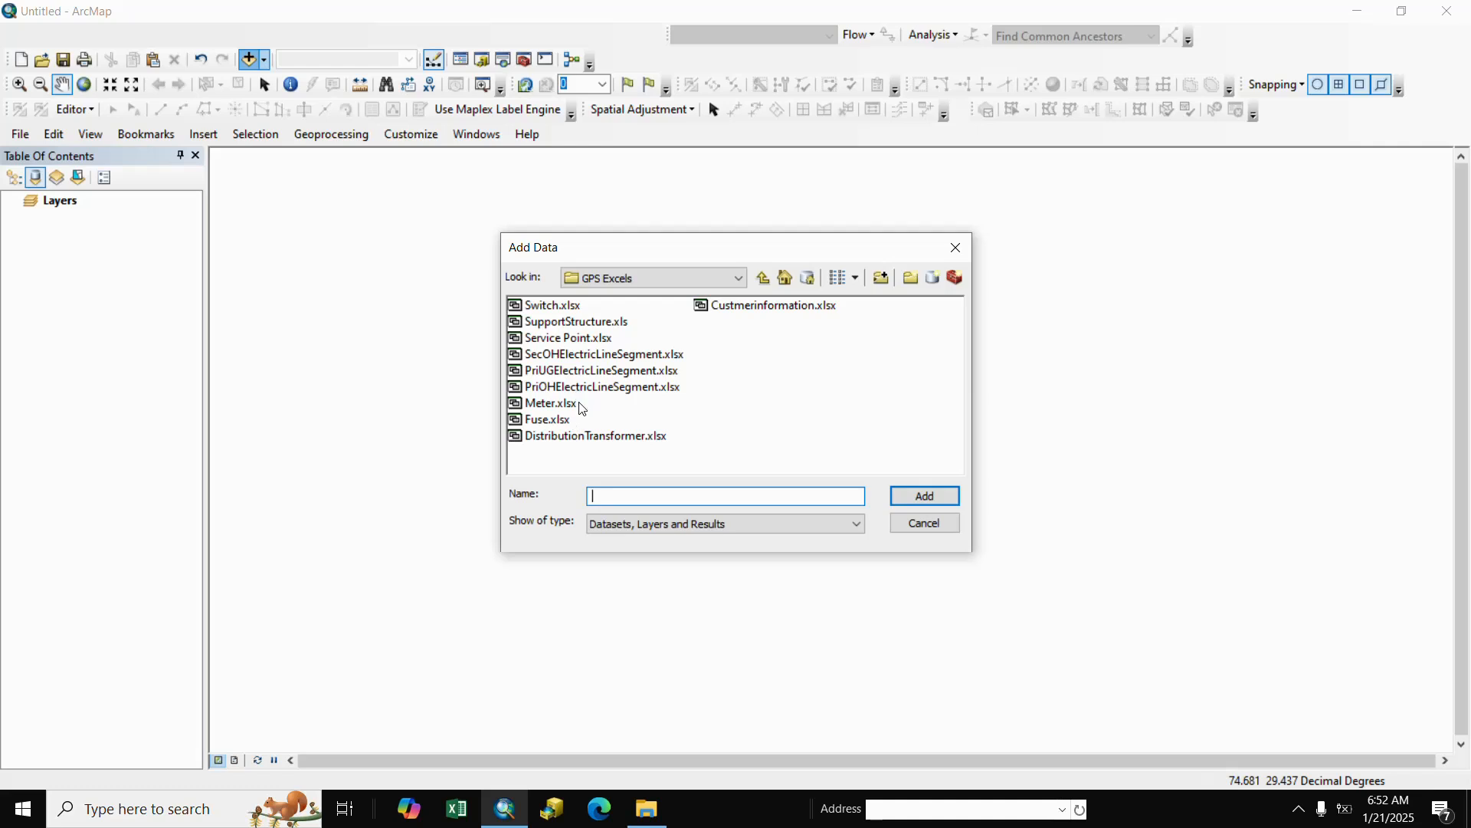
double_click(552, 322)
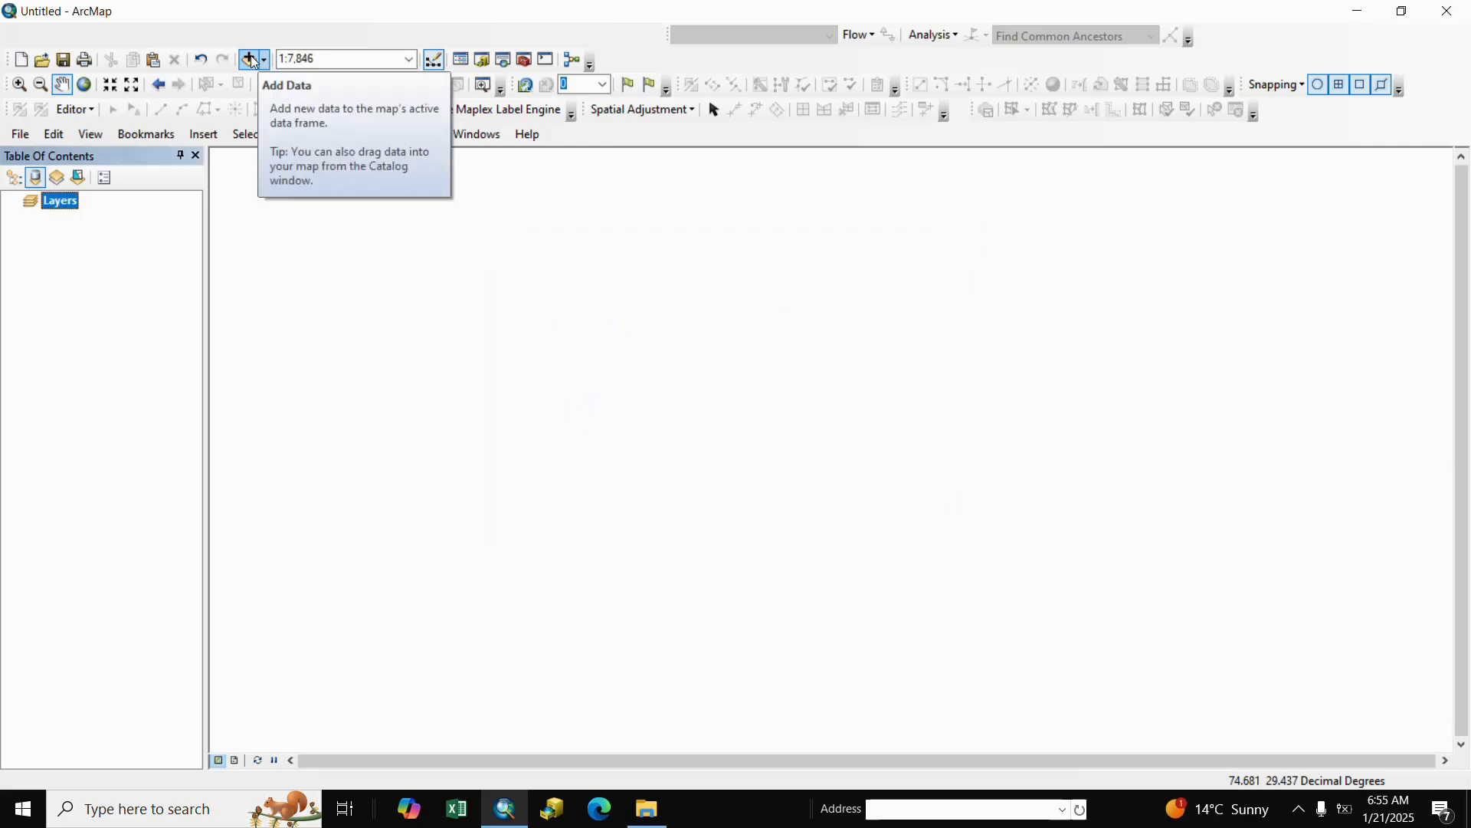
click(249, 59)
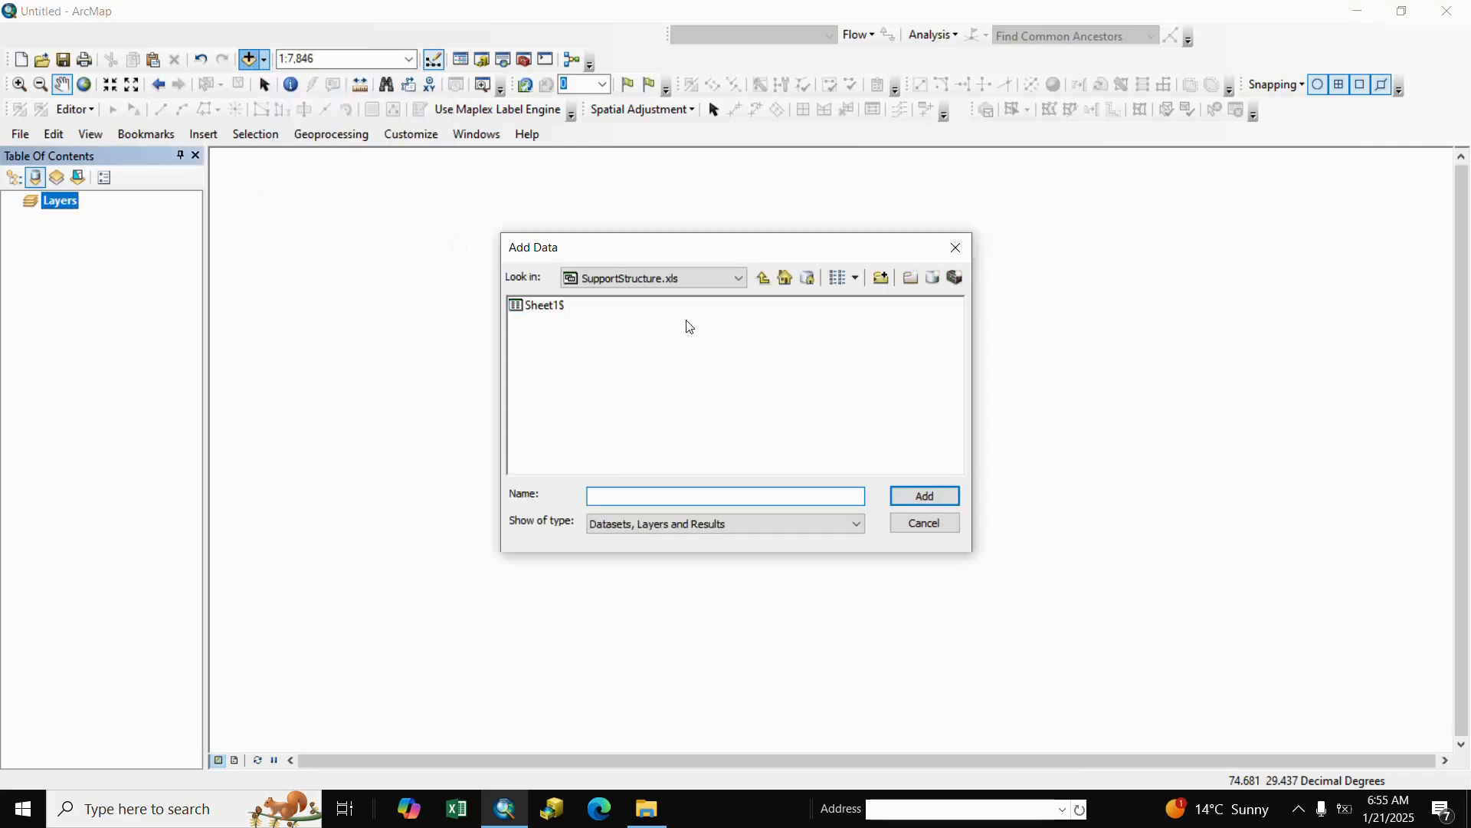
click(536, 309)
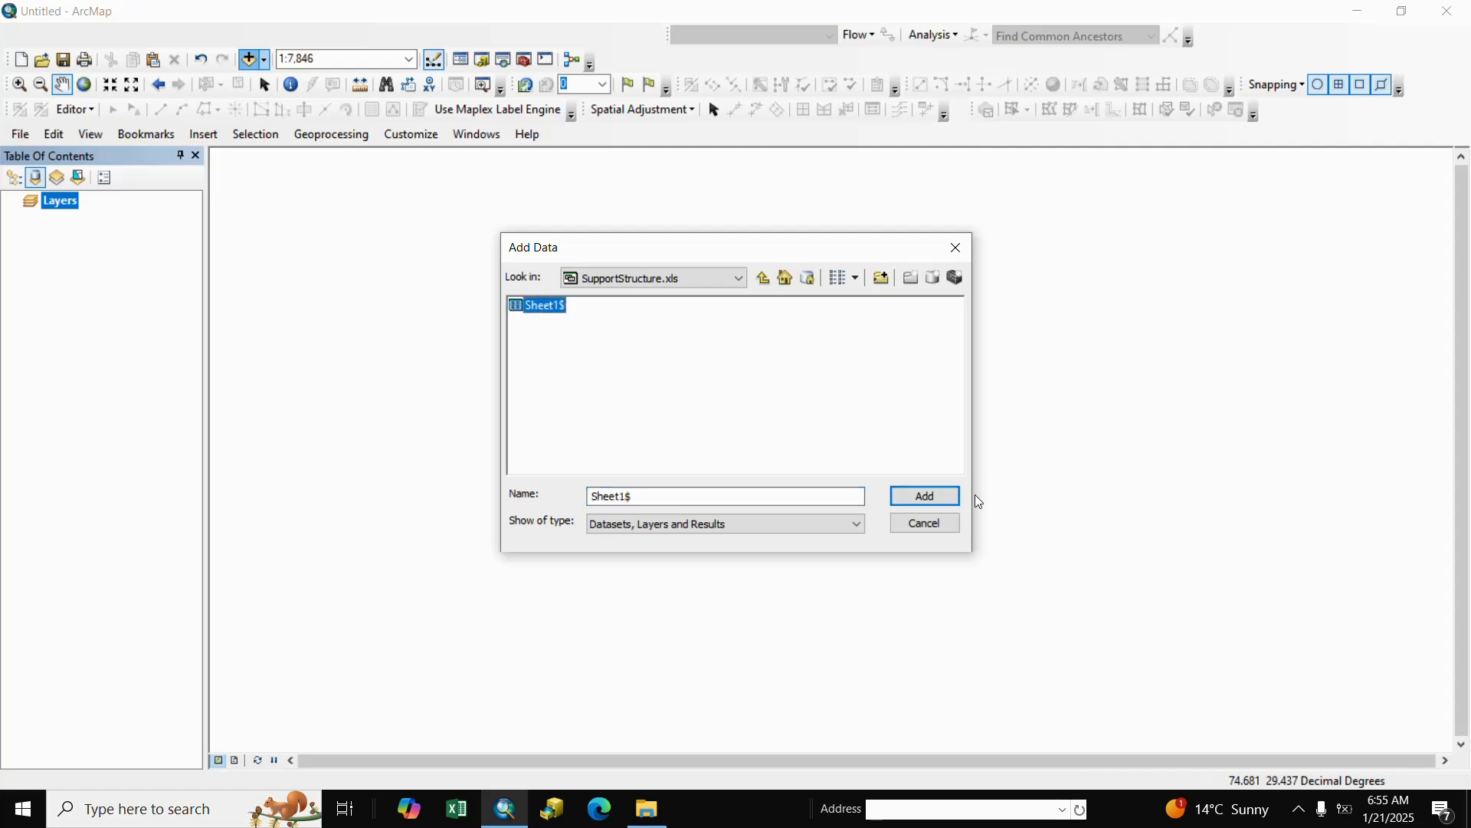
click(926, 497)
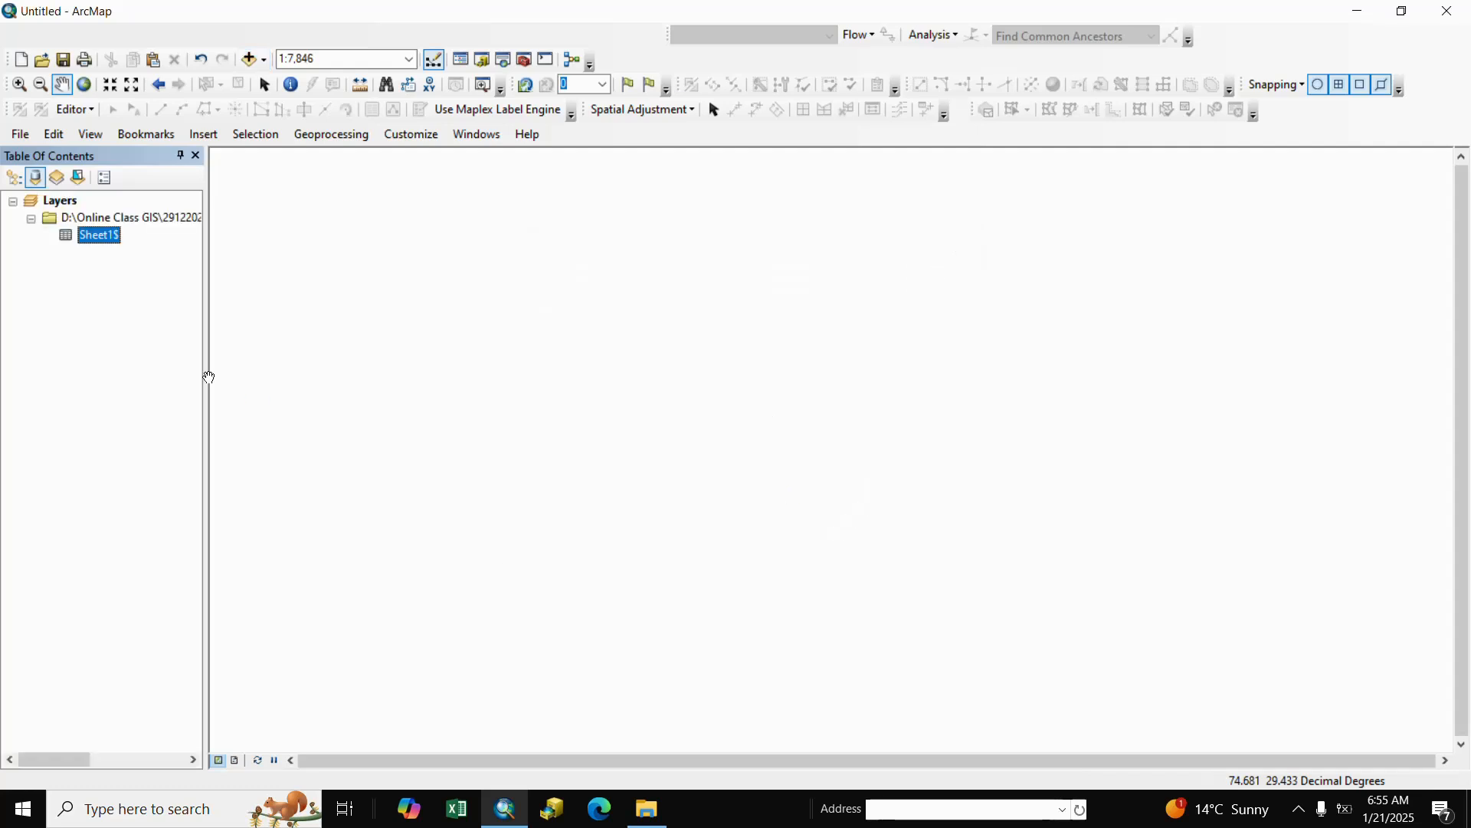
Set up Display XY Data for the Sheet1$ table with X_Coordinate as X field and Y_Coordinate as Y field
right_click(100, 237)
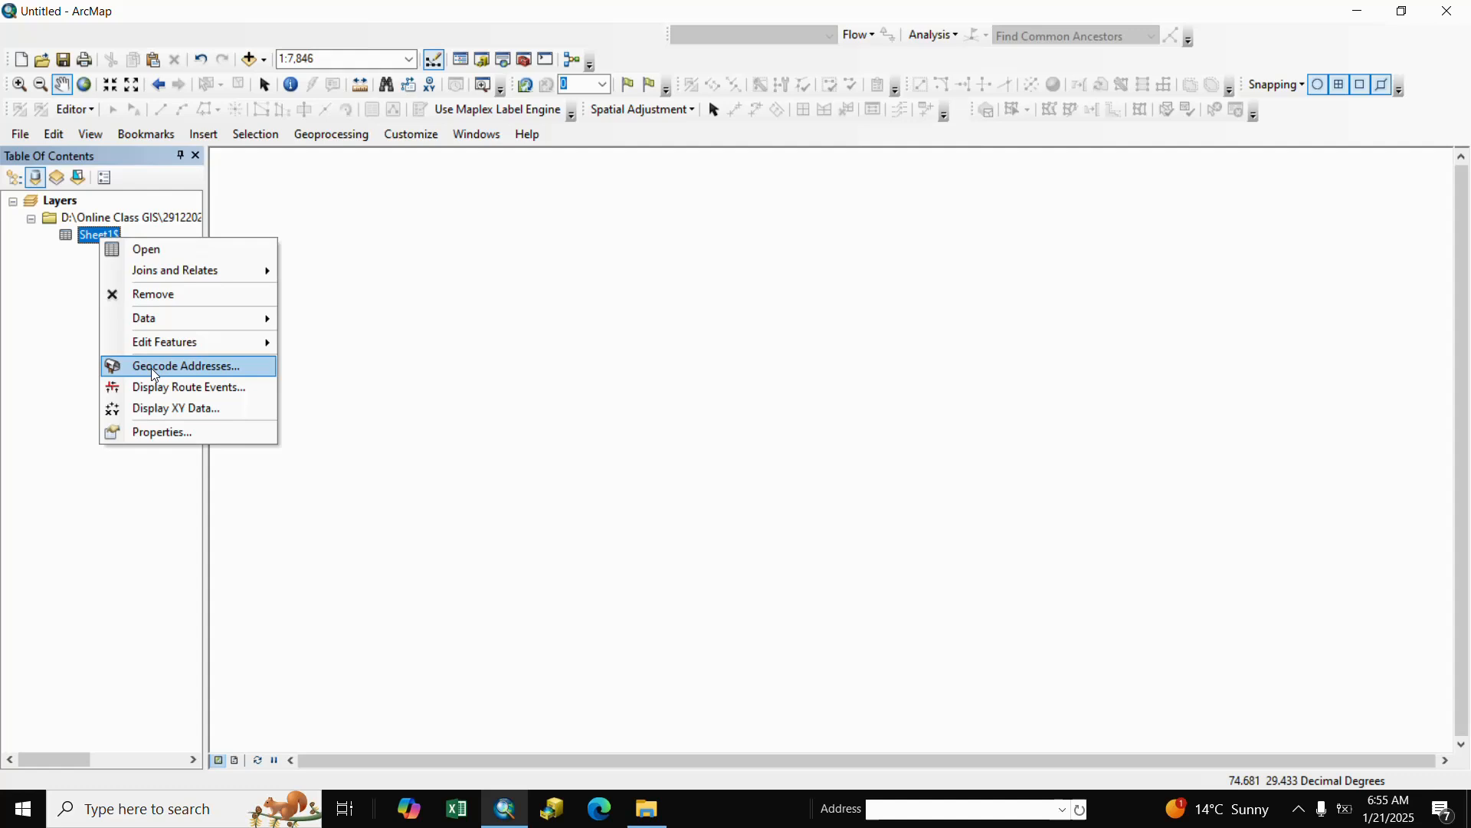
click(164, 409)
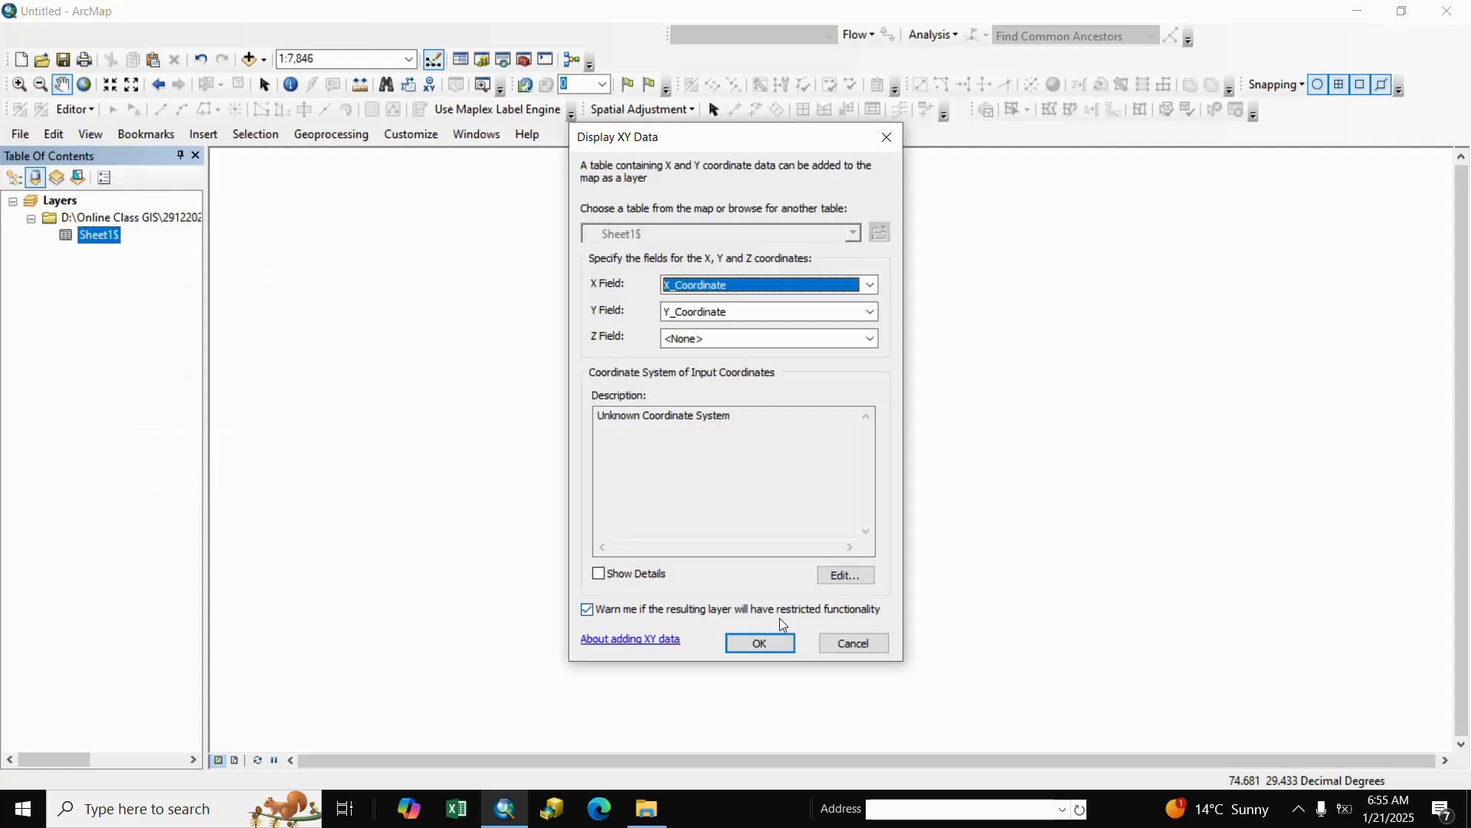
click(871, 285)
click(698, 421)
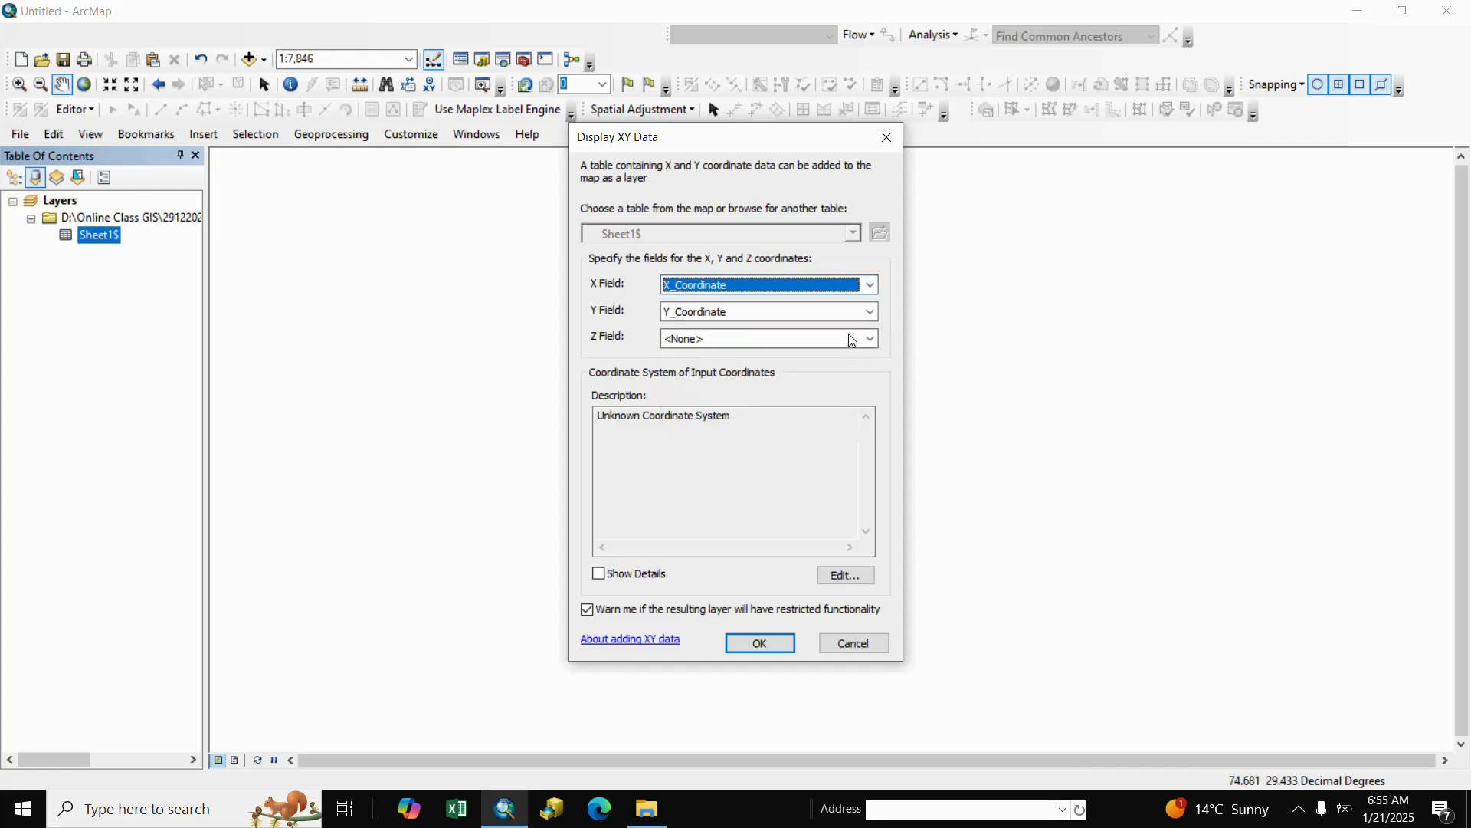
click(870, 311)
click(716, 458)
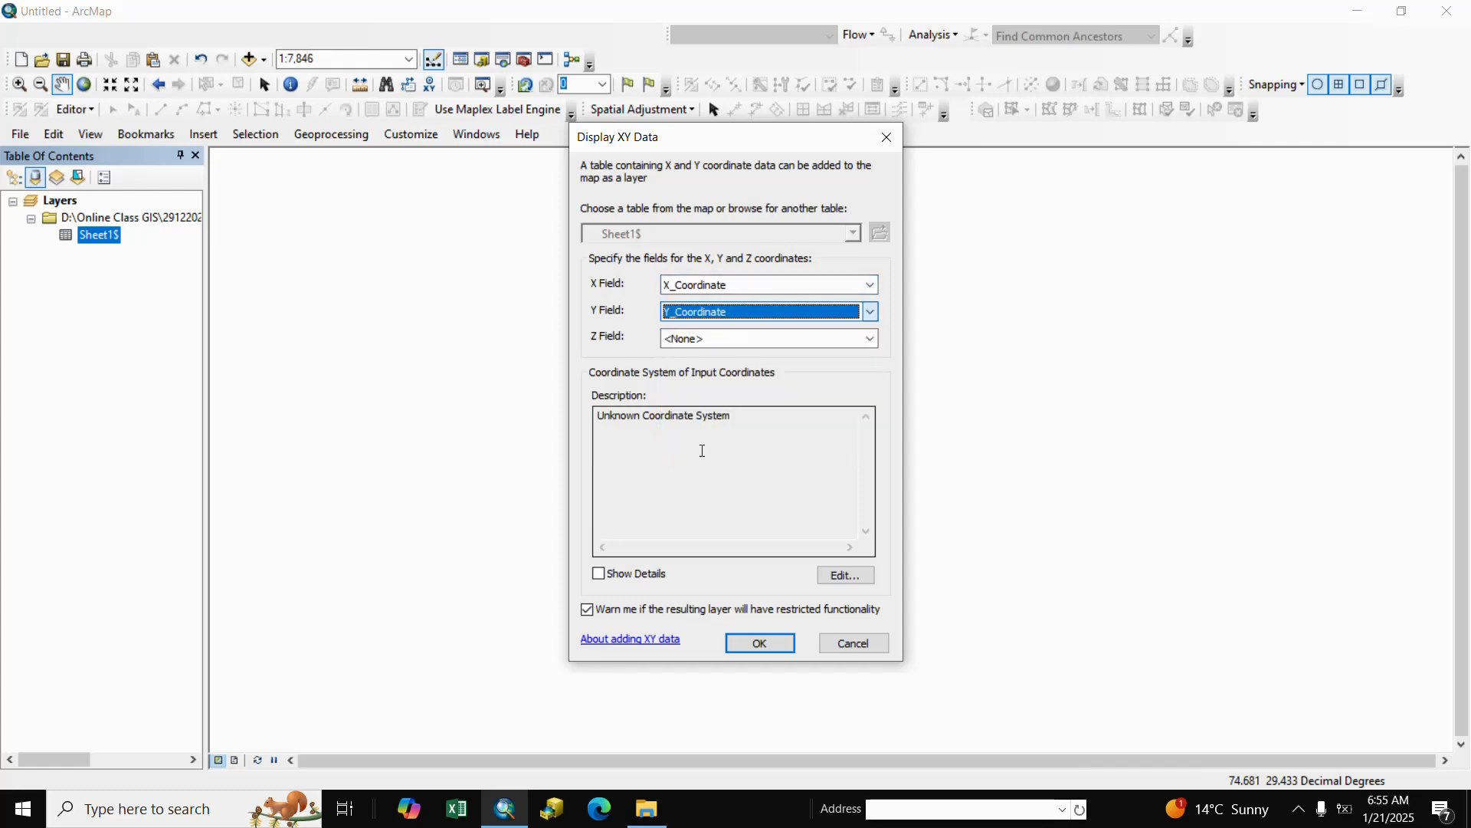
Set the coordinate system of the input coordinates to the geographic world system WGS 1984
click(846, 577)
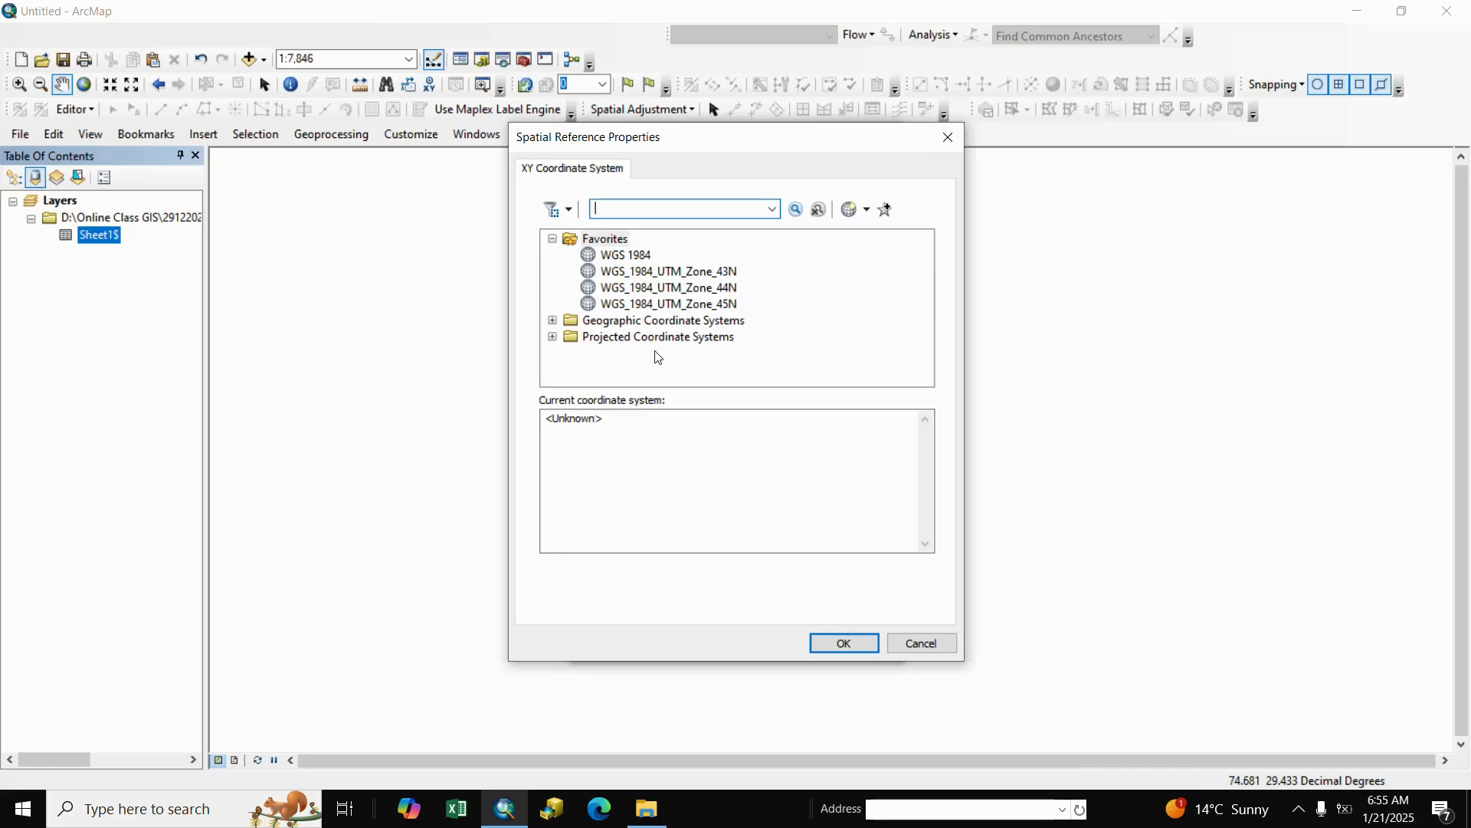
click(552, 321)
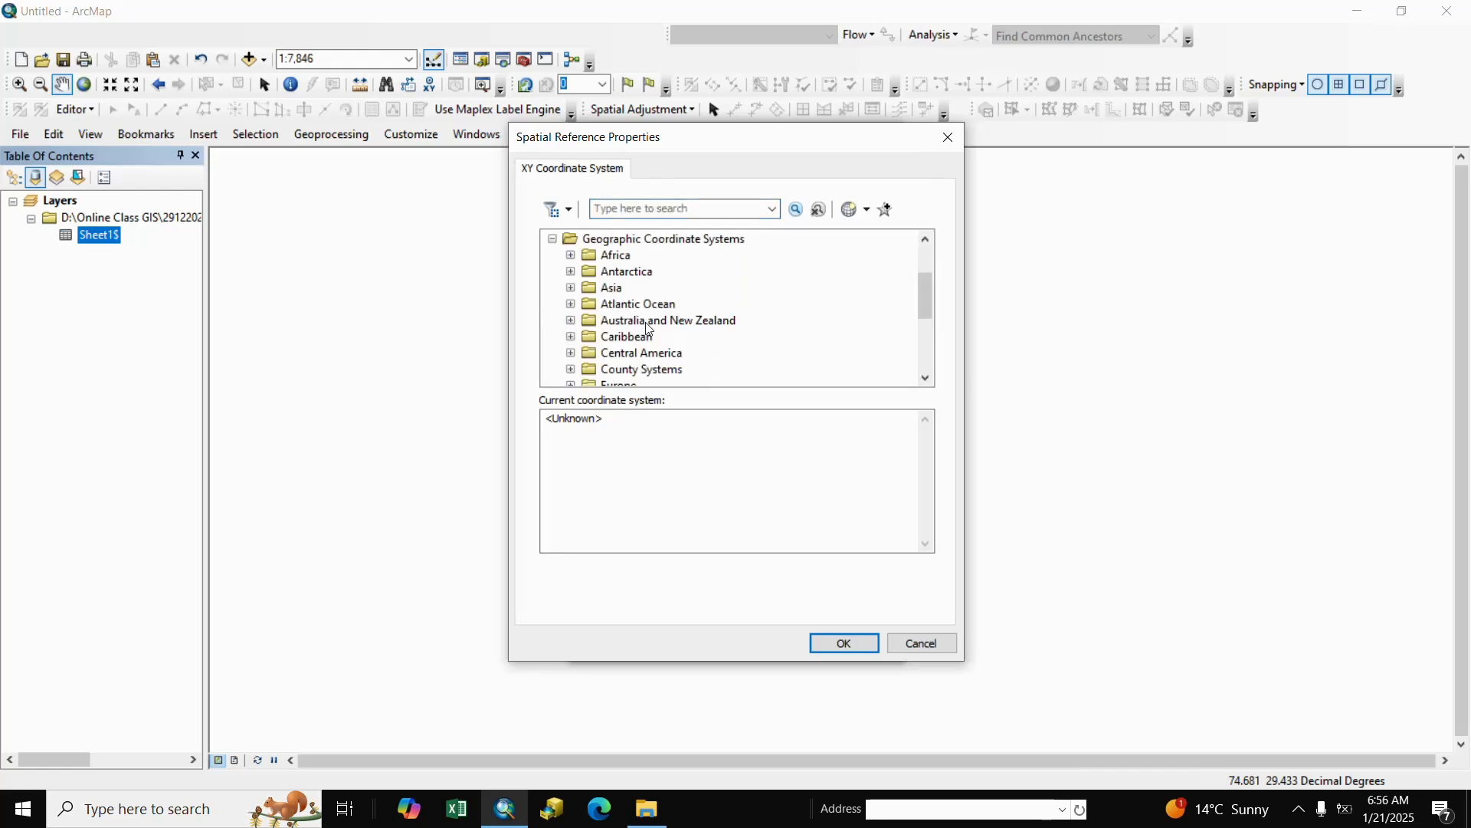
scroll(647, 337, down, 3)
click(572, 354)
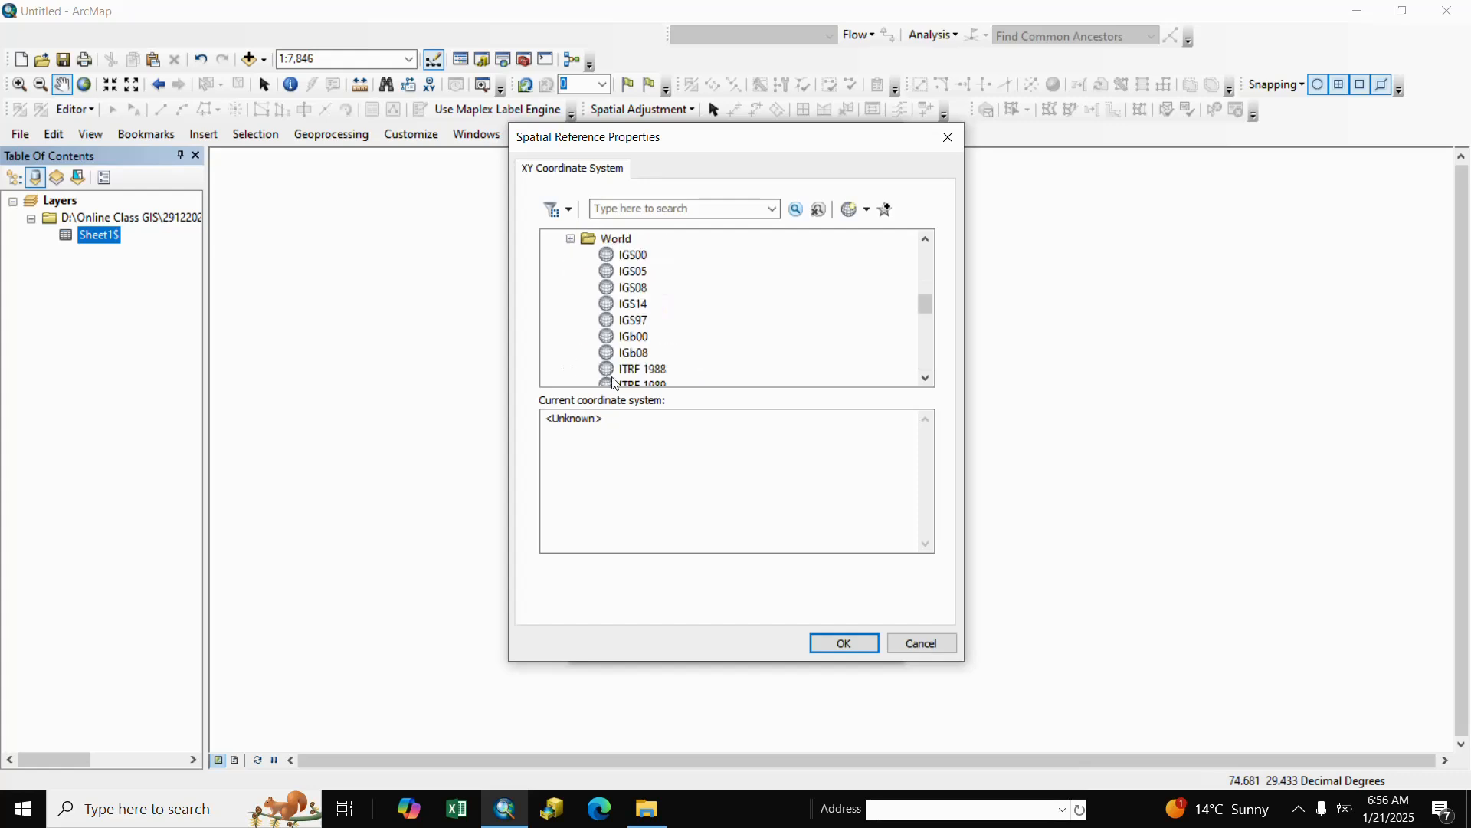
scroll(665, 363, down, 6)
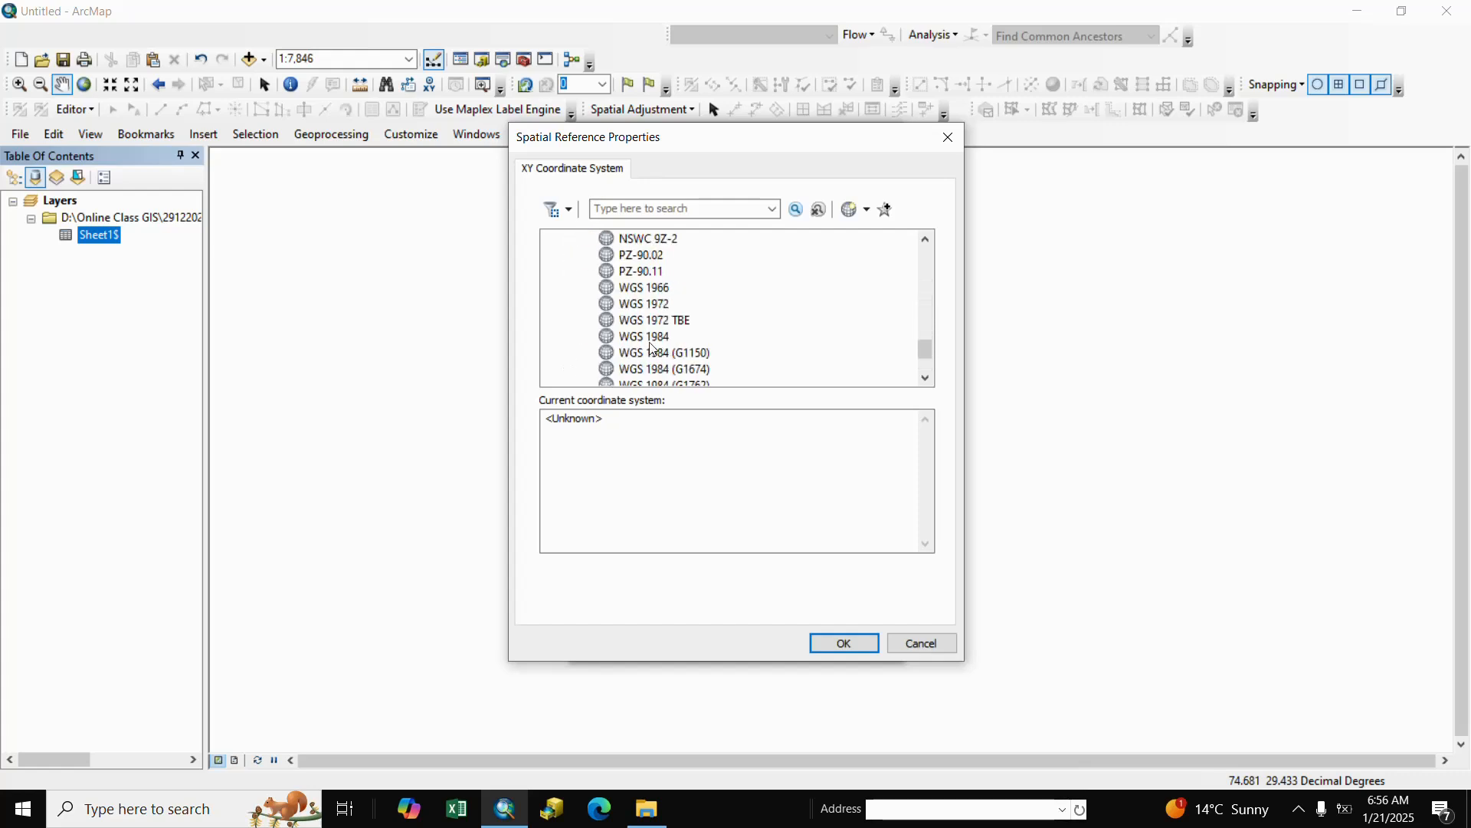
click(648, 338)
click(845, 643)
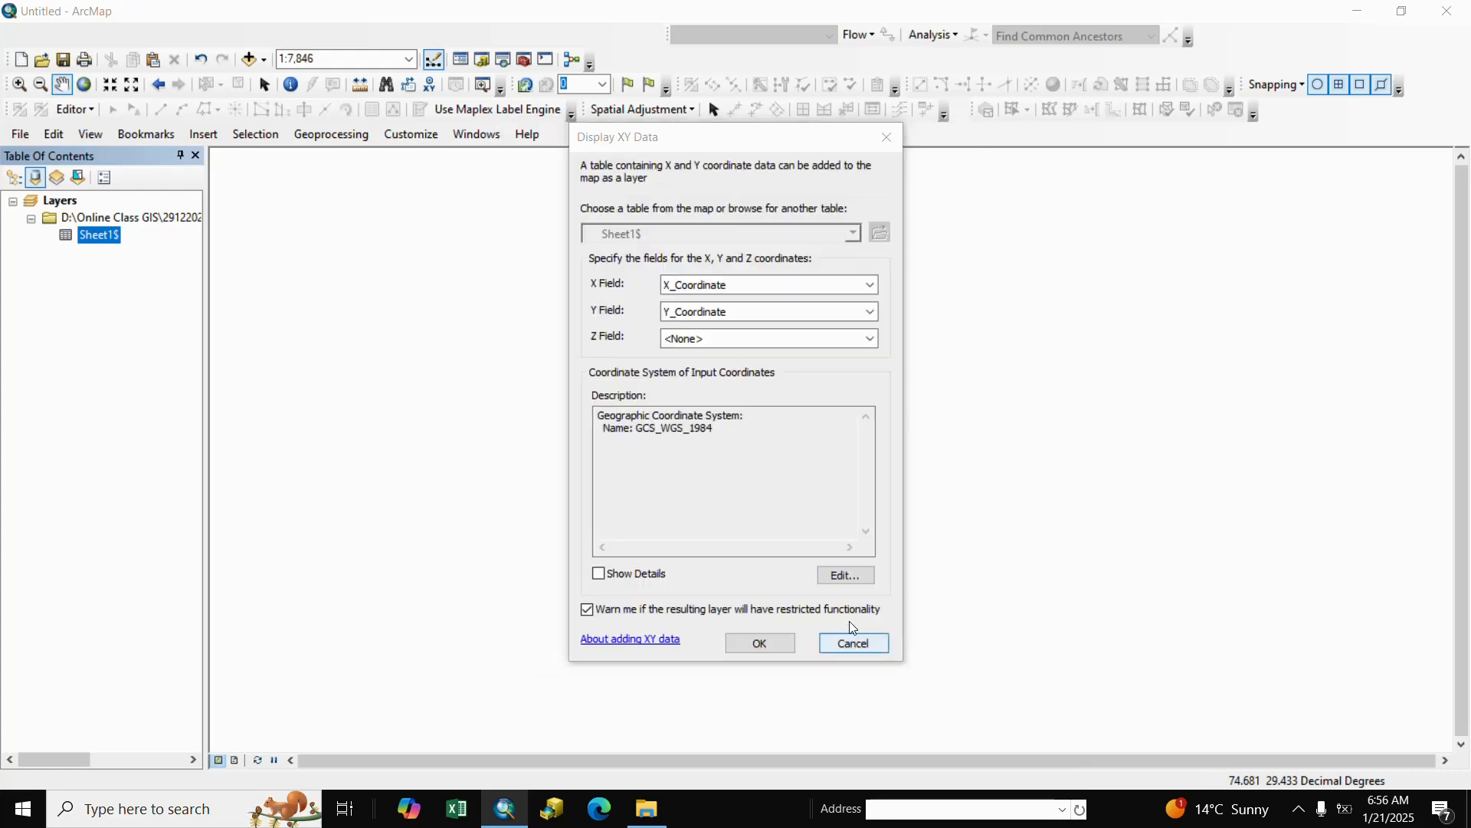
Plot the Sheet1$ coordinates on the map as an XY event layer, accepting the missing Object-ID field
click(763, 647)
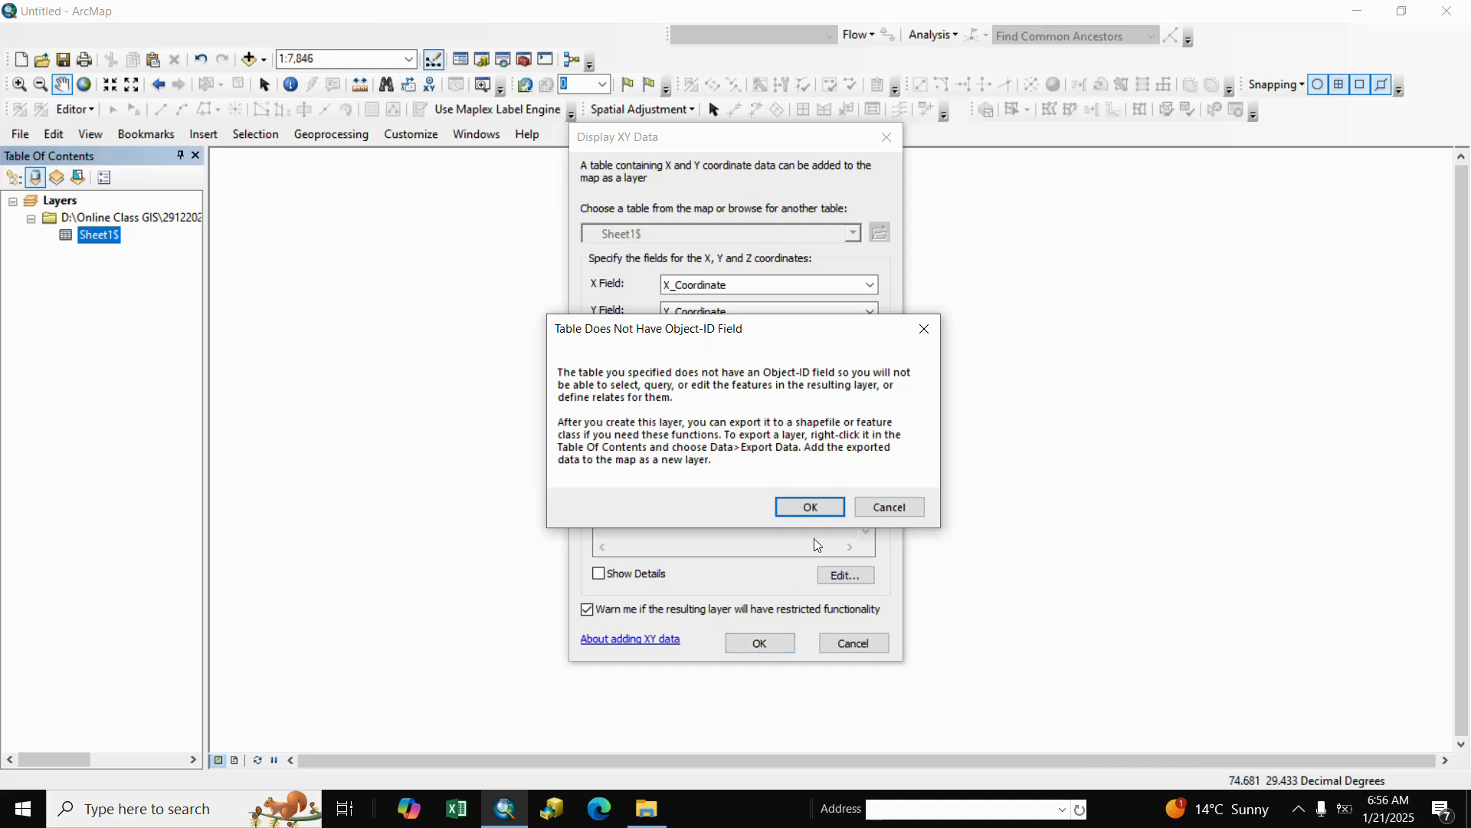
click(806, 506)
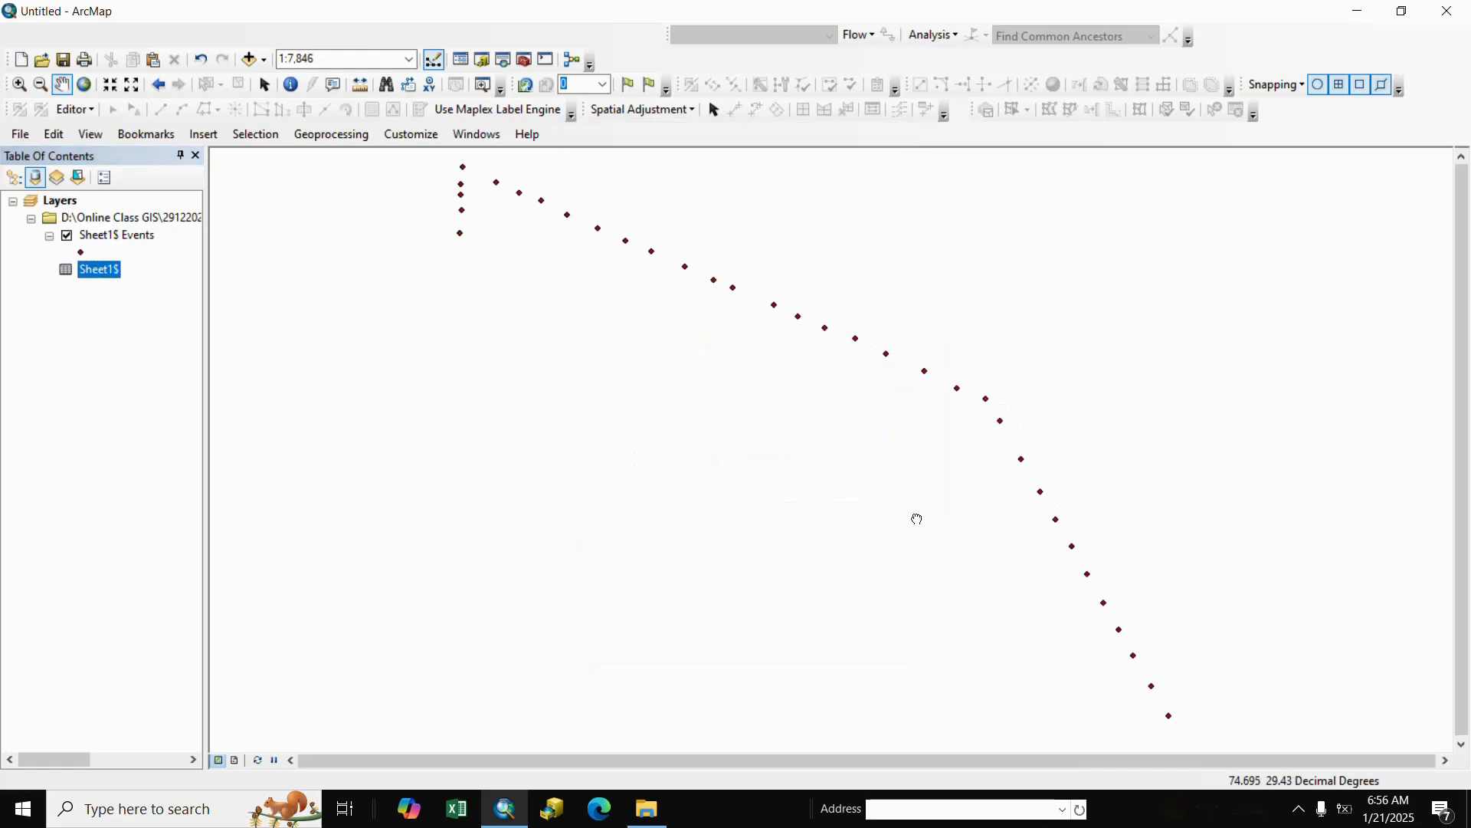
scroll(917, 520, up, 1)
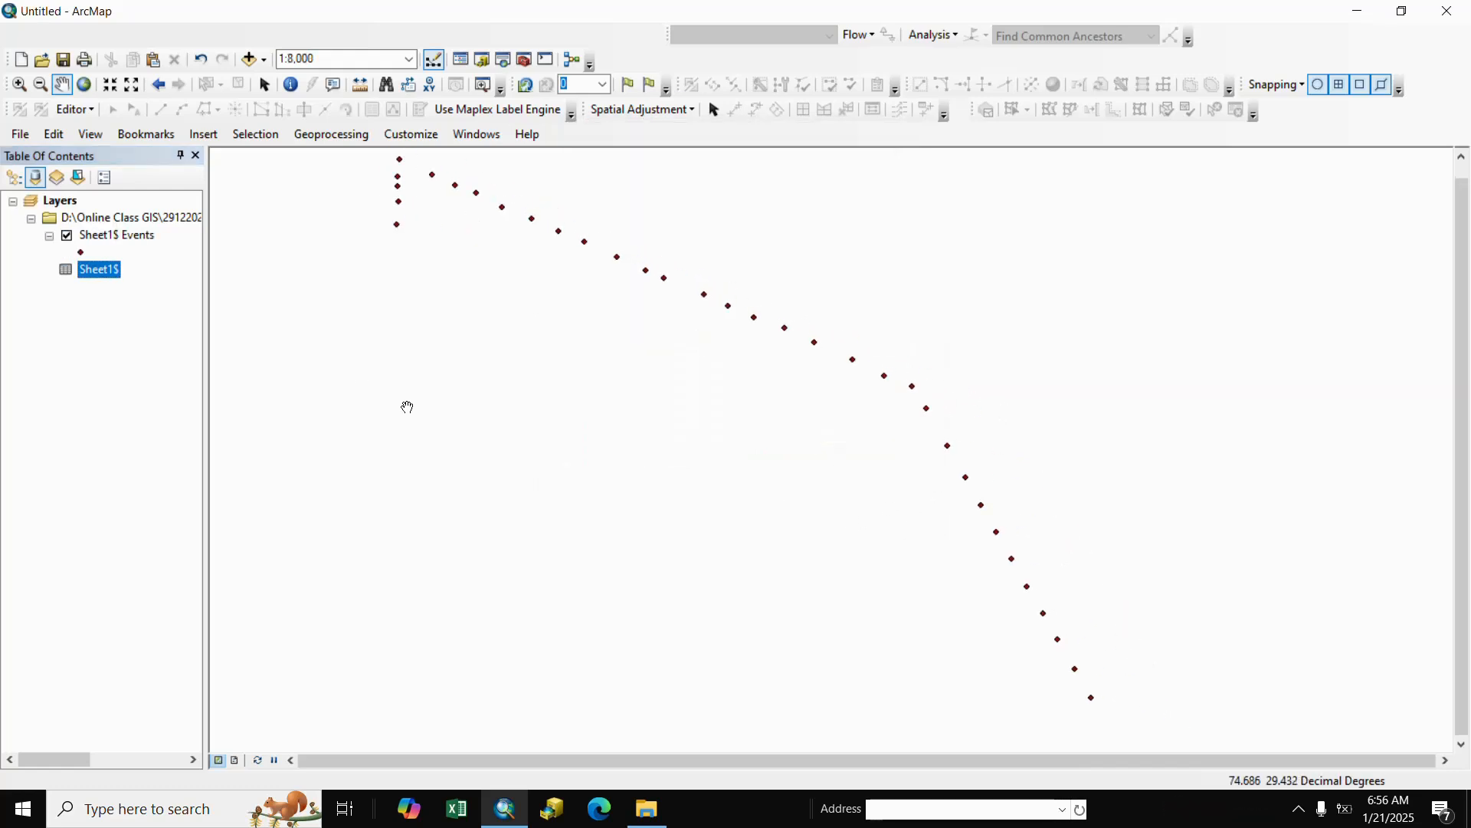
Export the Sheet1$ Events layer as a shapefile named Pole_1 in New Folder and add it to the map
right_click(120, 237)
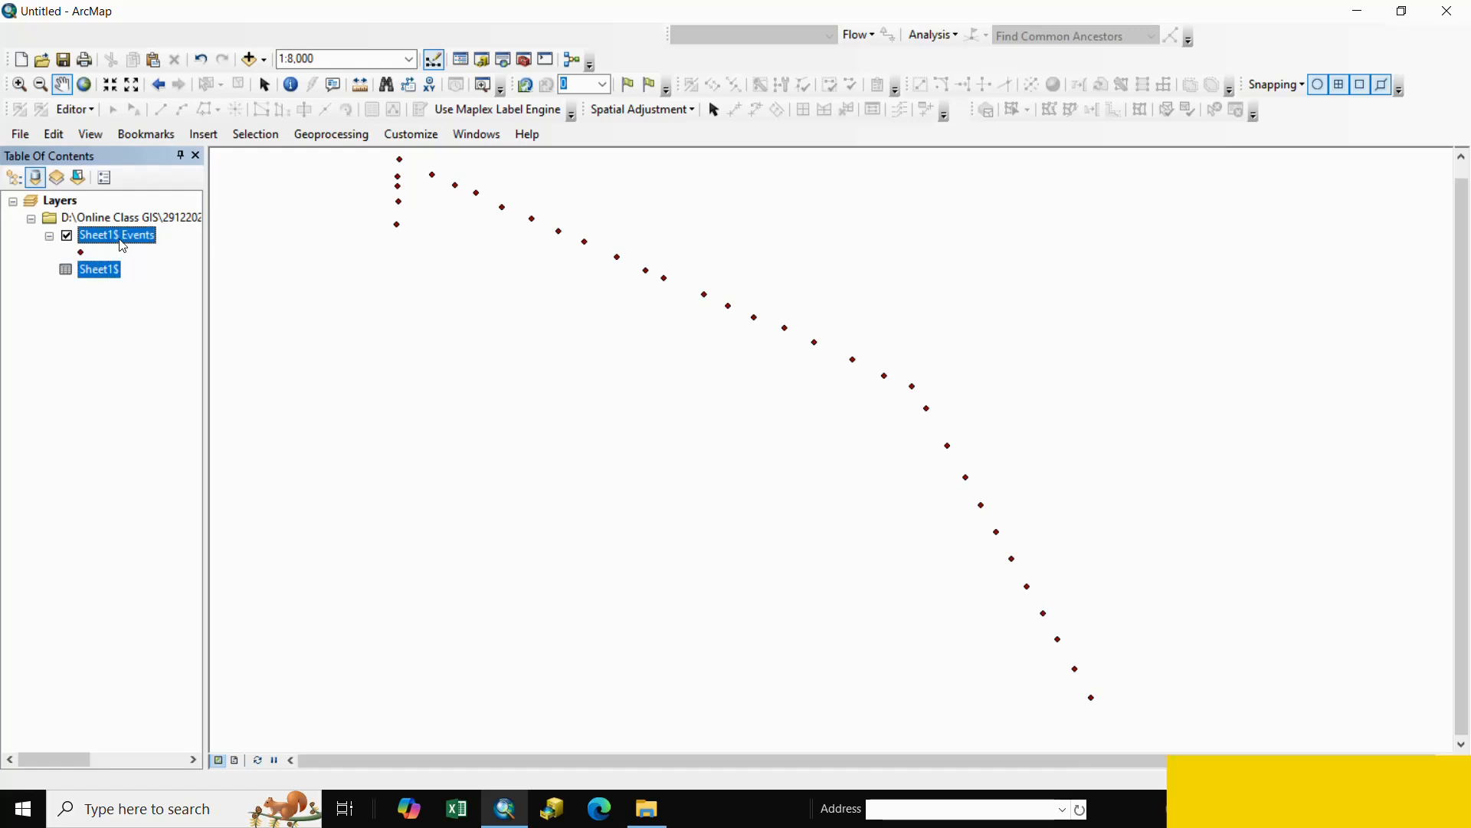
mouse_move(264, 578)
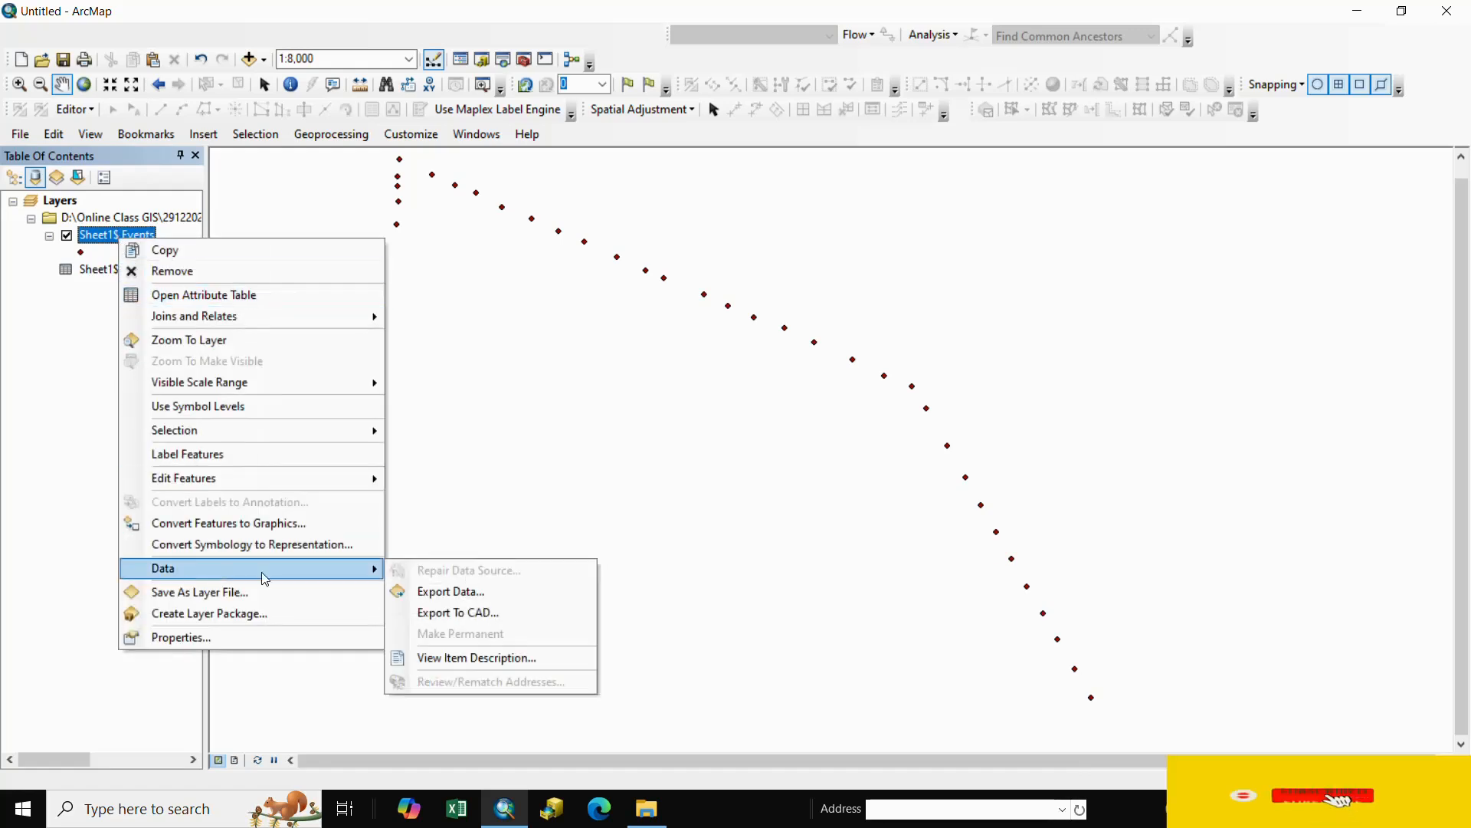
click(464, 591)
click(900, 436)
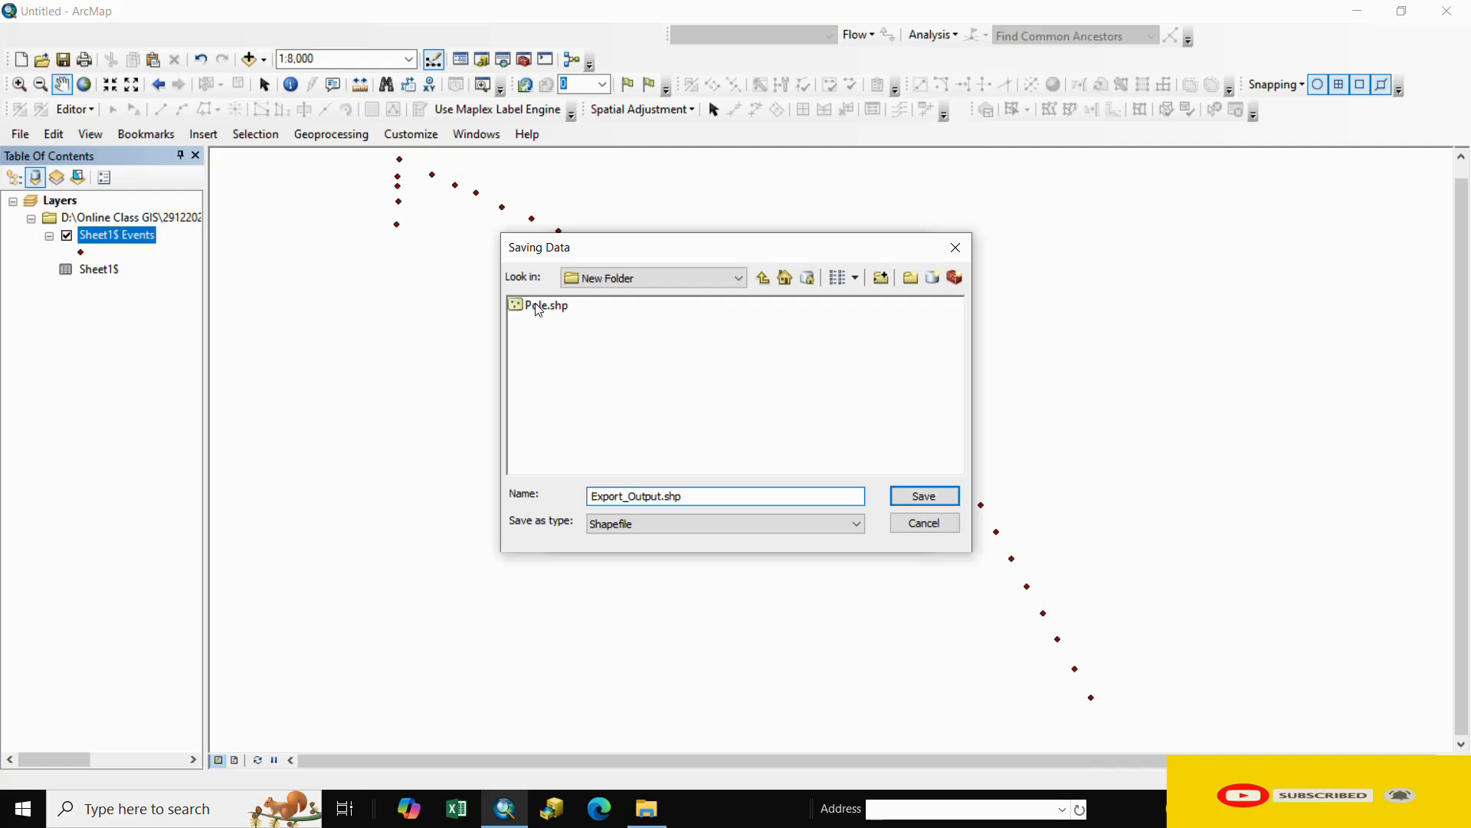
drag(699, 496, 437, 489)
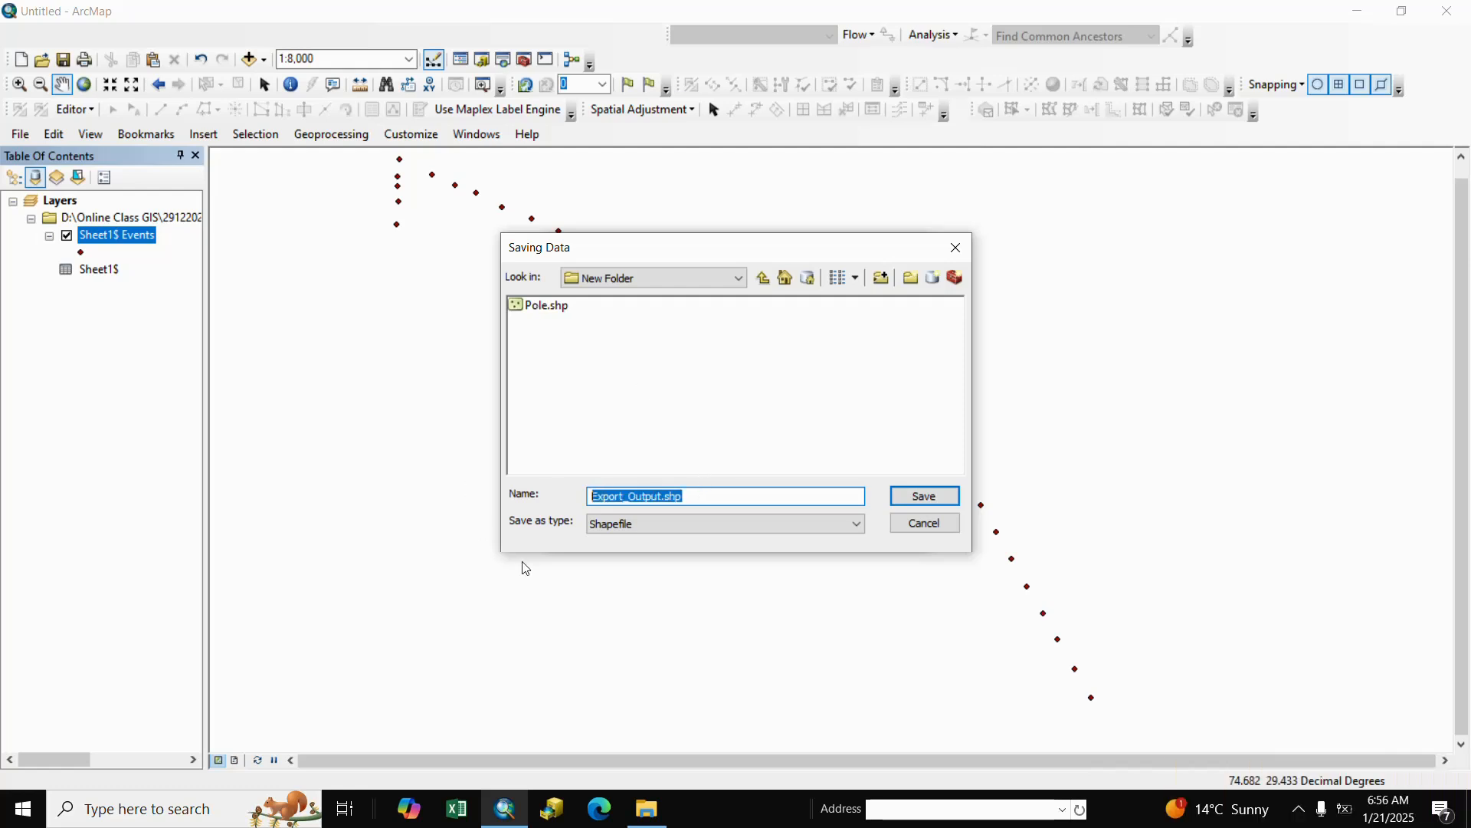
text(Pole_1)
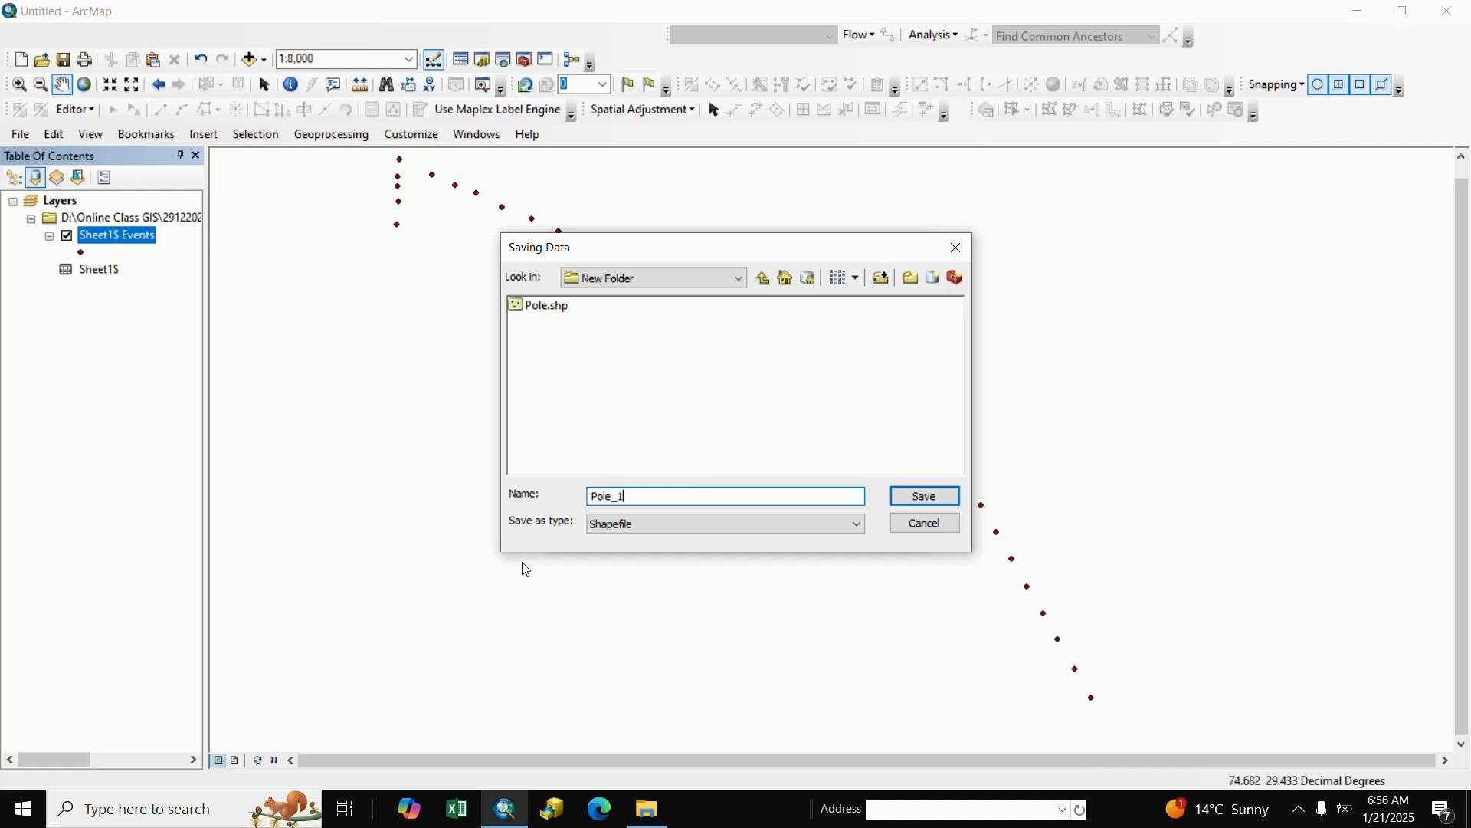
click(927, 497)
click(779, 530)
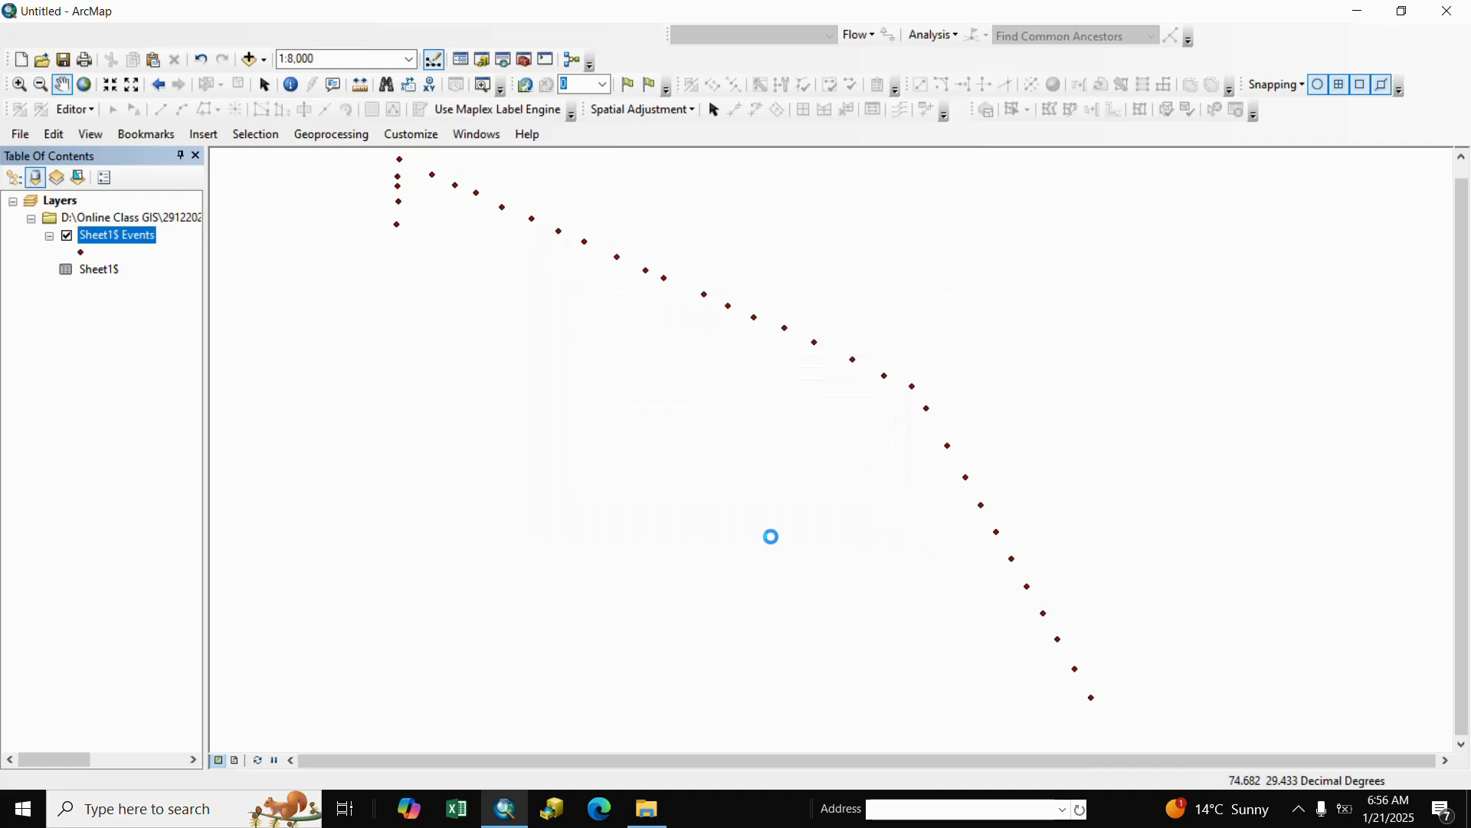
click(808, 474)
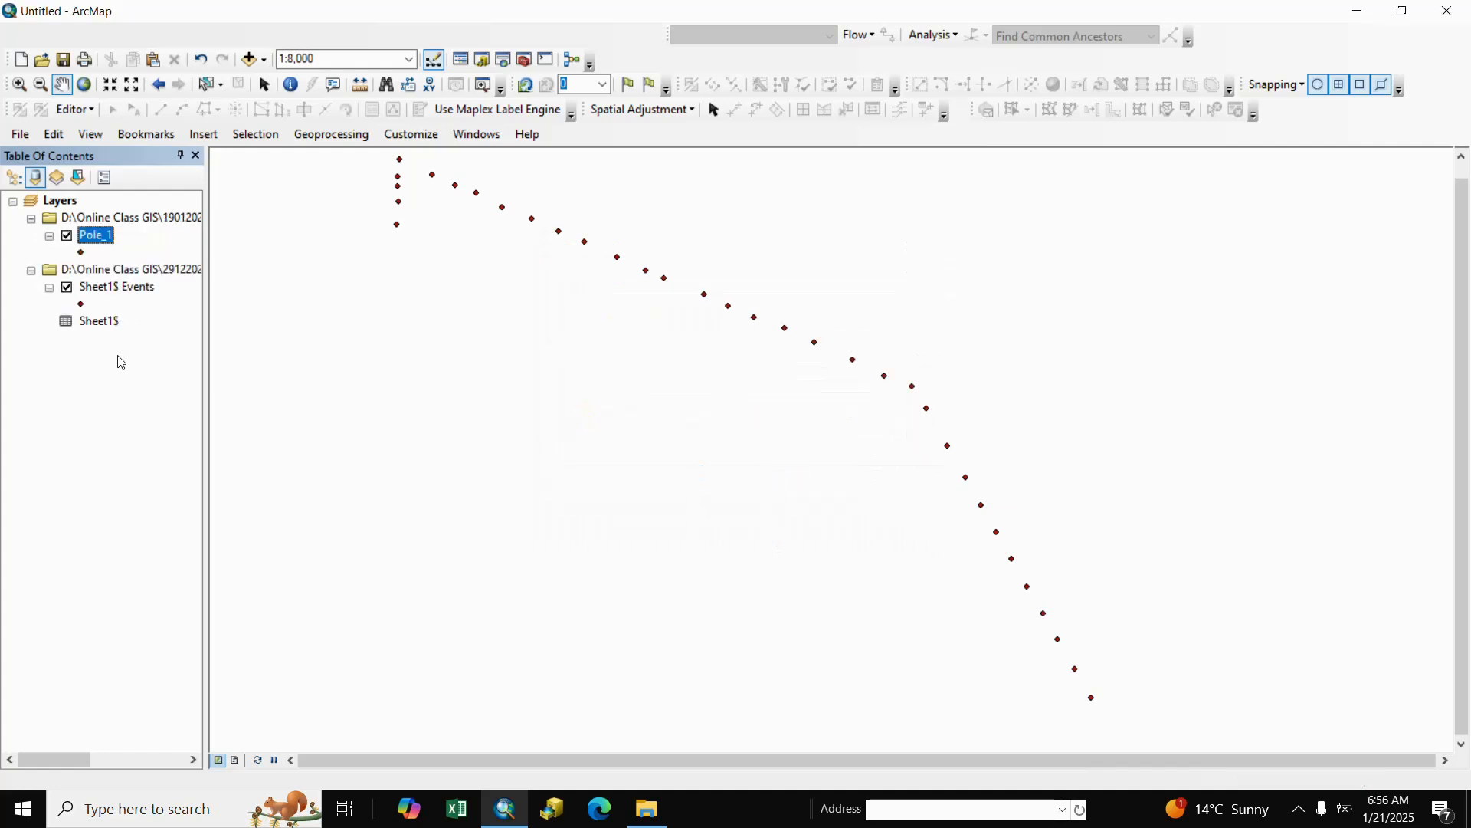
Remove the Excel source group with the Sheet1$ Events layer and Sheet1$ table from the map
right_click(119, 274)
click(130, 280)
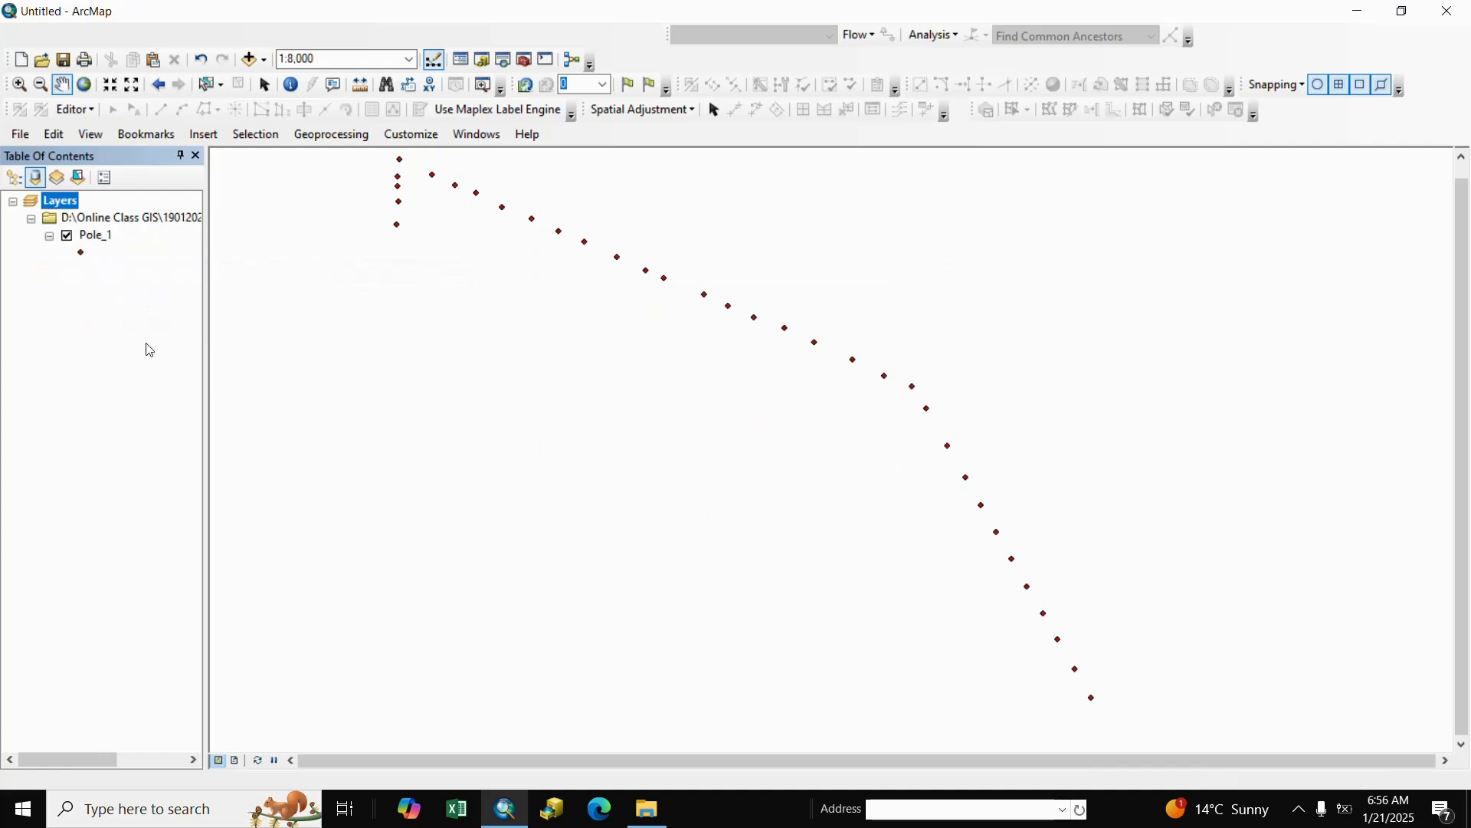
click(140, 370)
Check the coordinate system and datum in the Pole_1 layer's source properties, and close them without changes
right_click(107, 243)
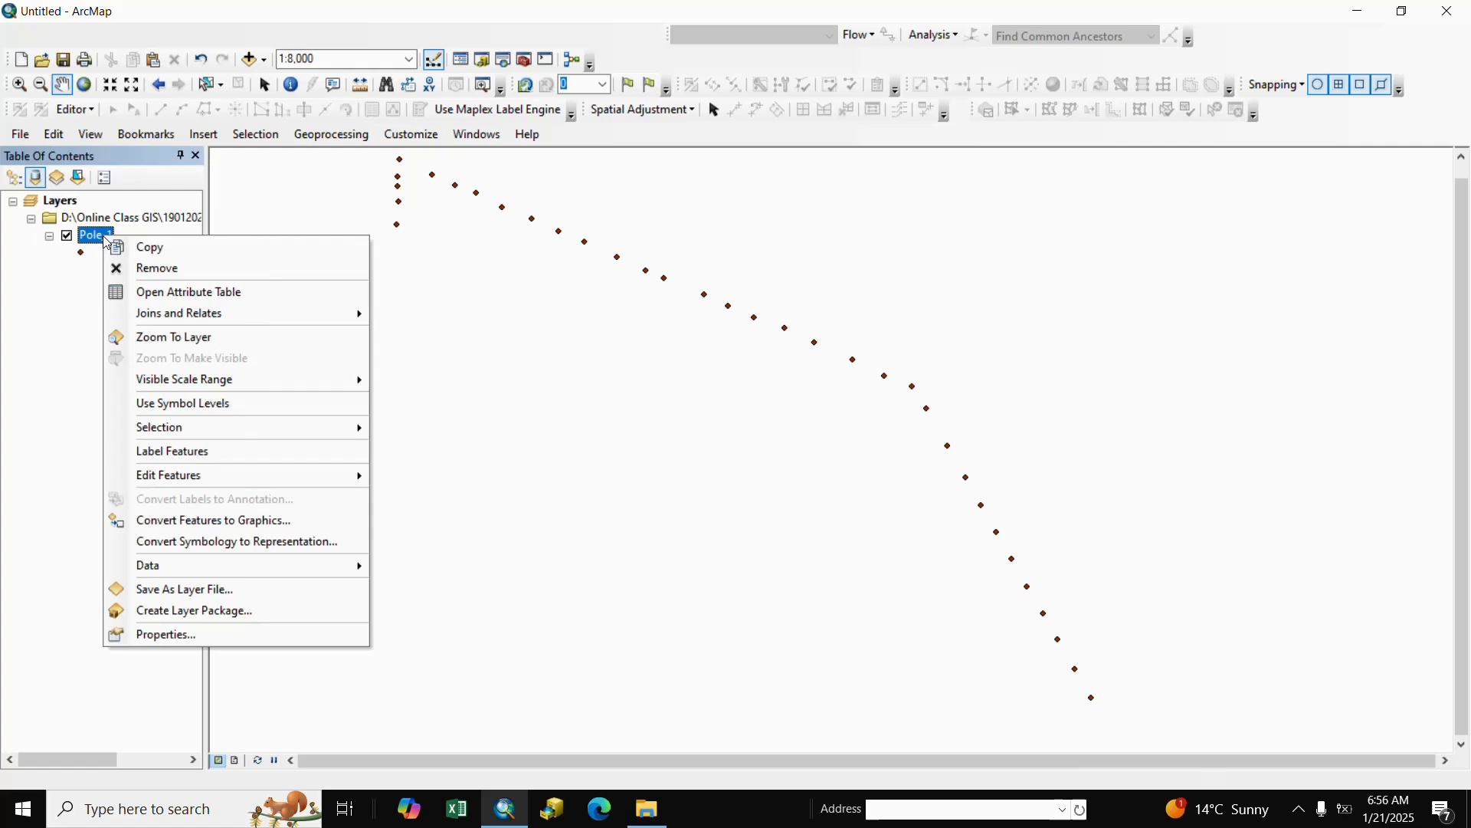
click(205, 610)
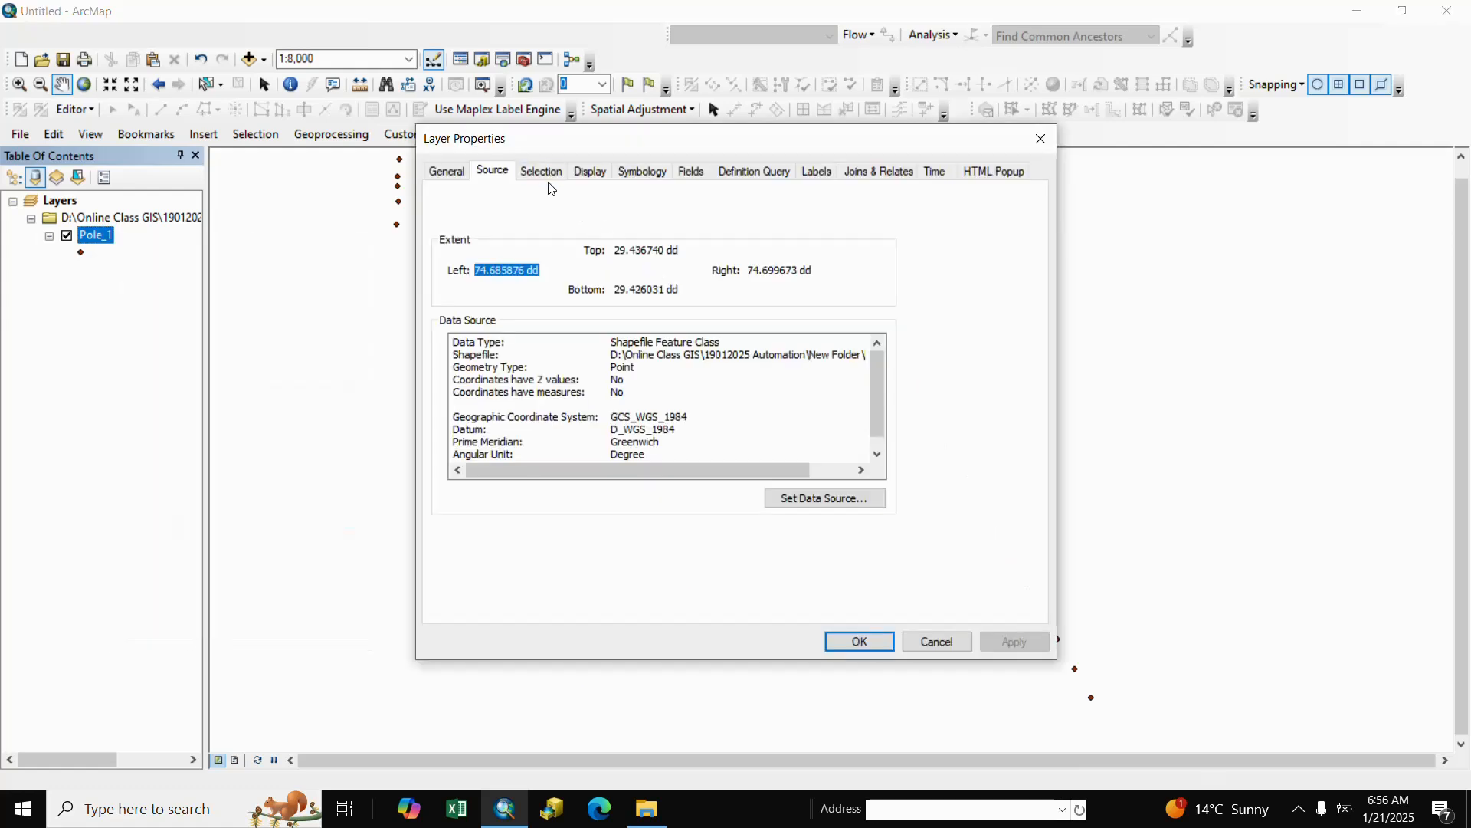
scroll(678, 427, down, 1)
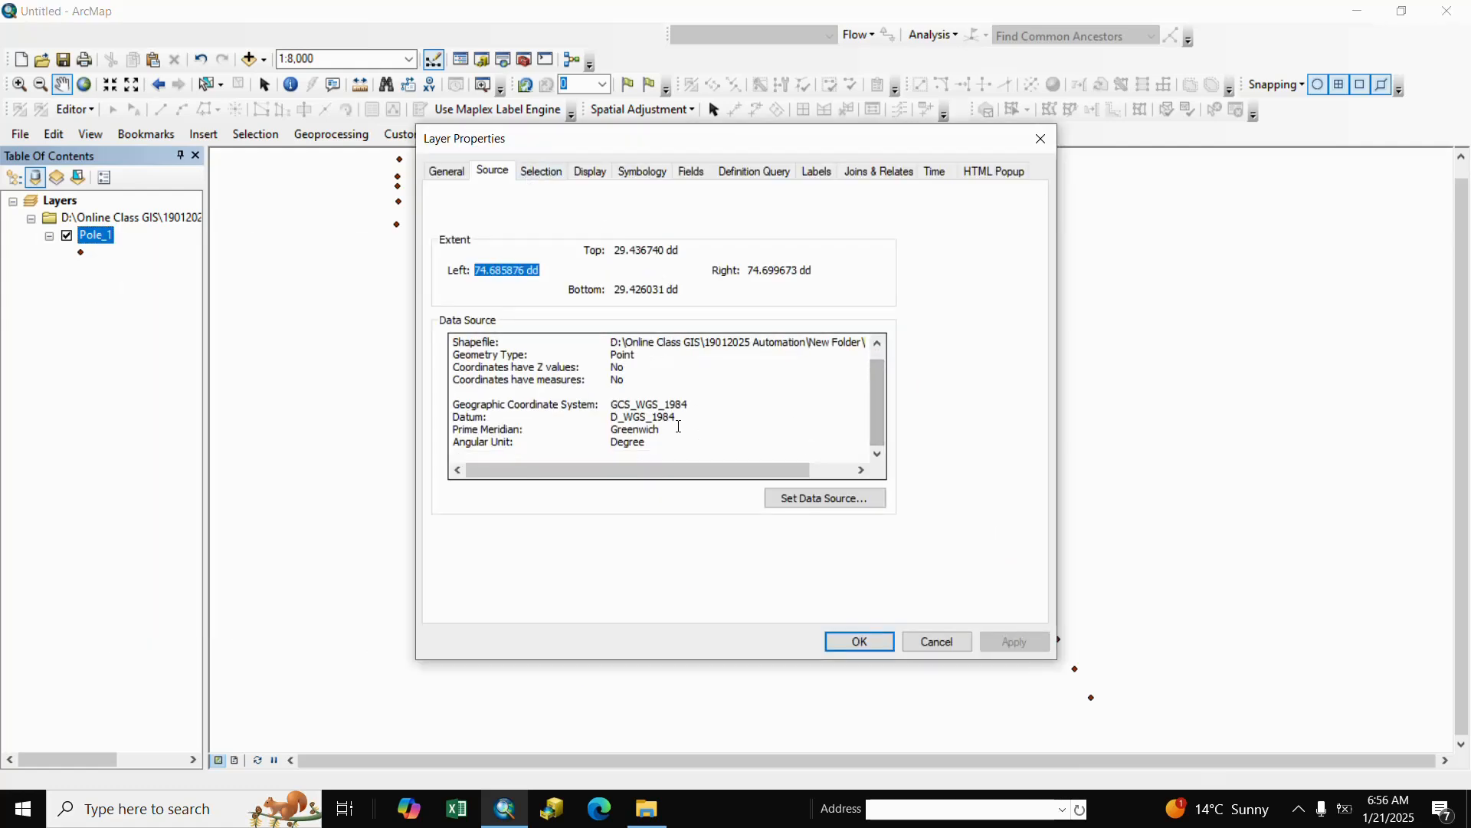
click(670, 420)
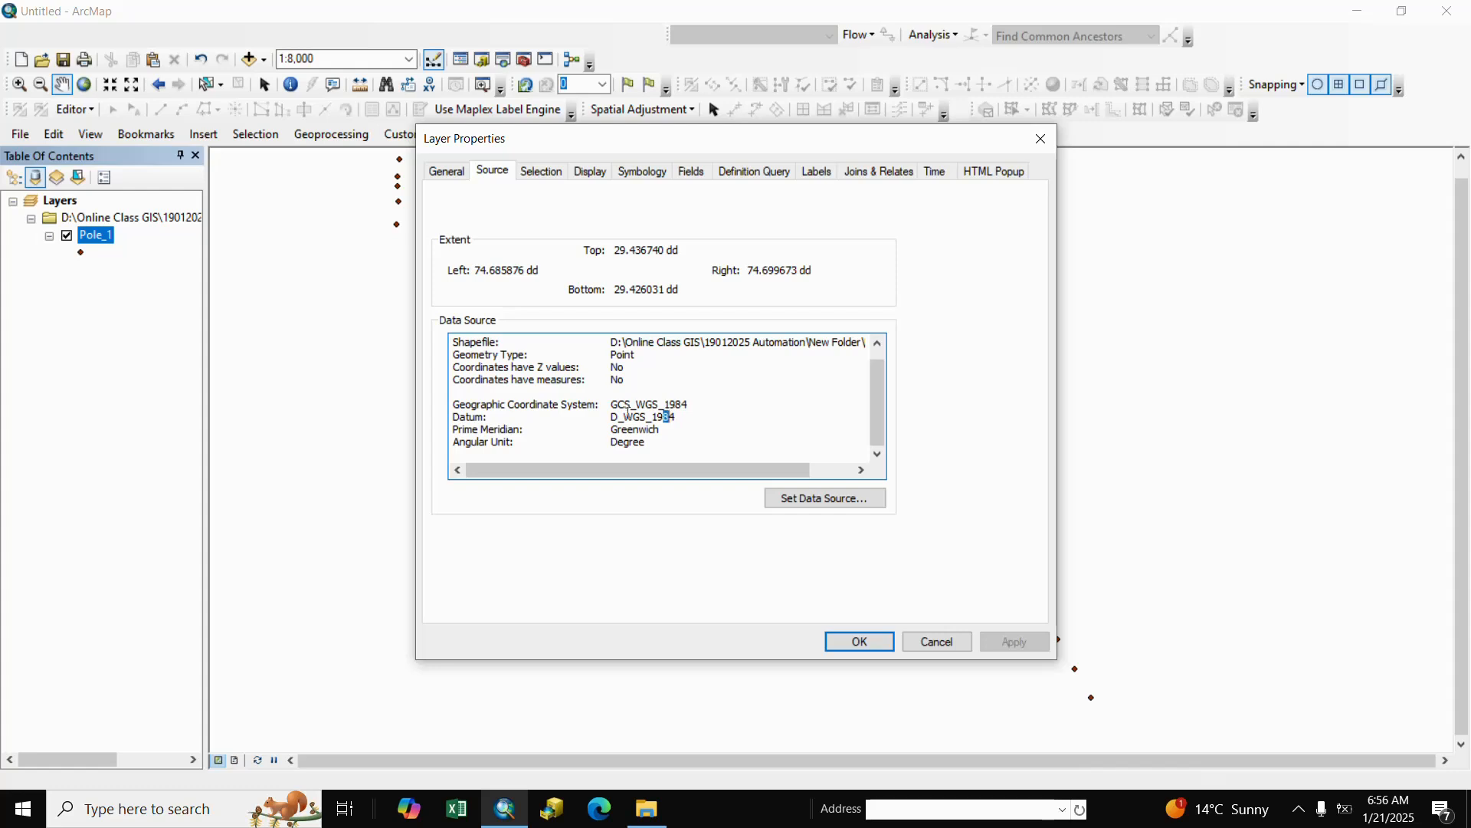
drag(619, 418, 704, 411)
click(704, 412)
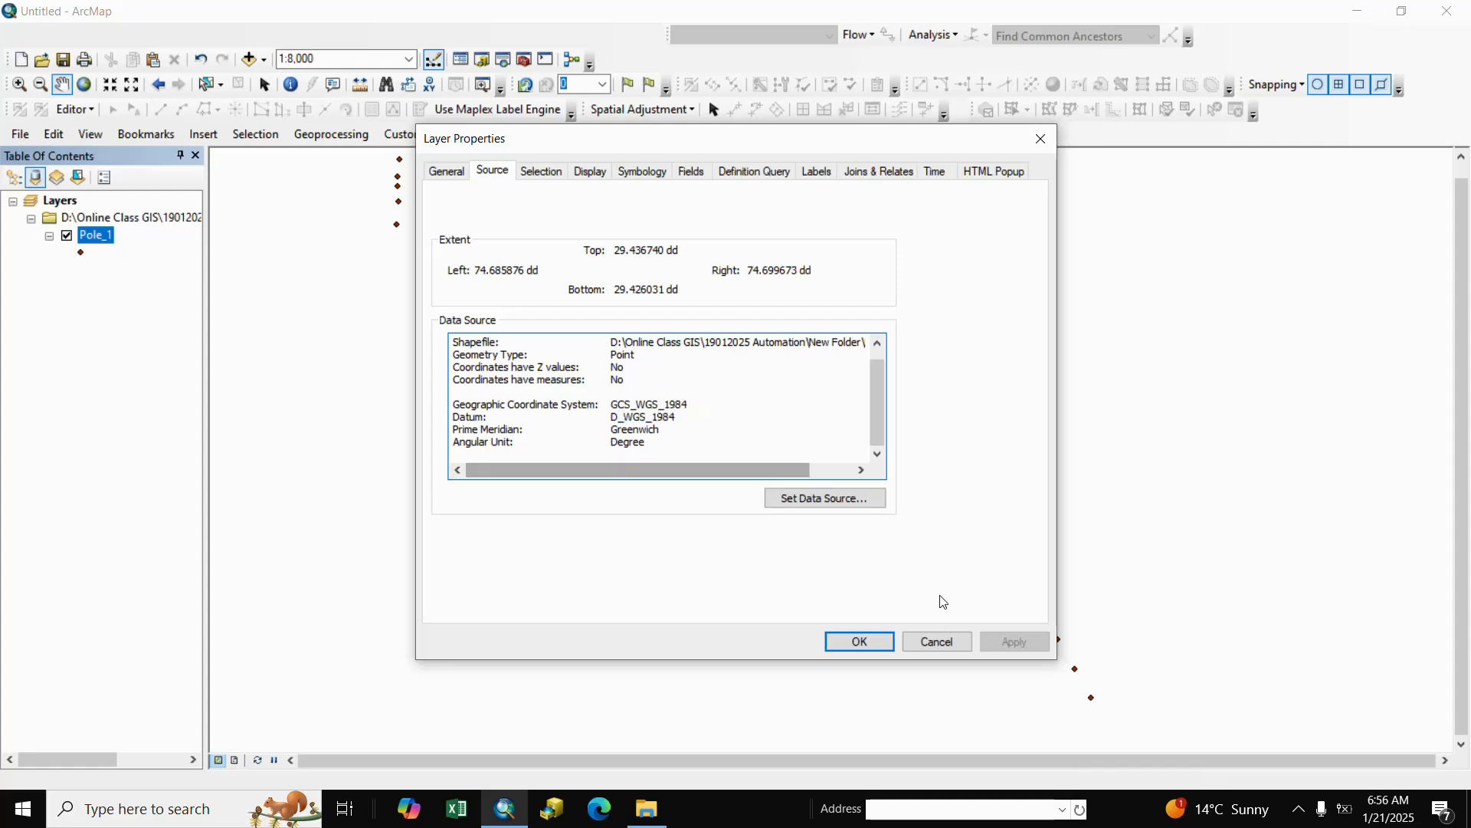
click(936, 642)
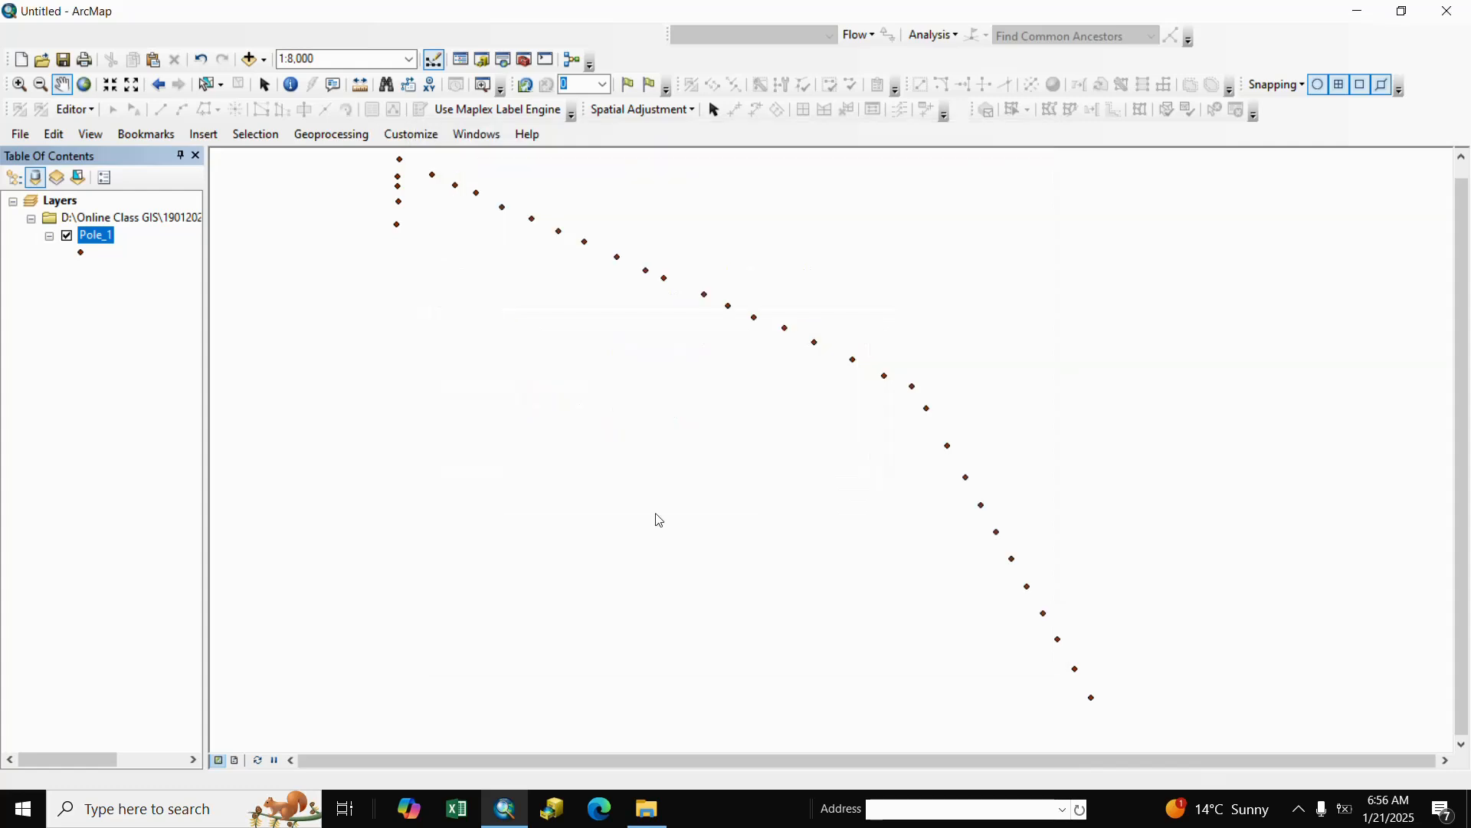
Change the Pole_1 point symbol to the green Circle 2 at size 18
click(81, 253)
click(290, 428)
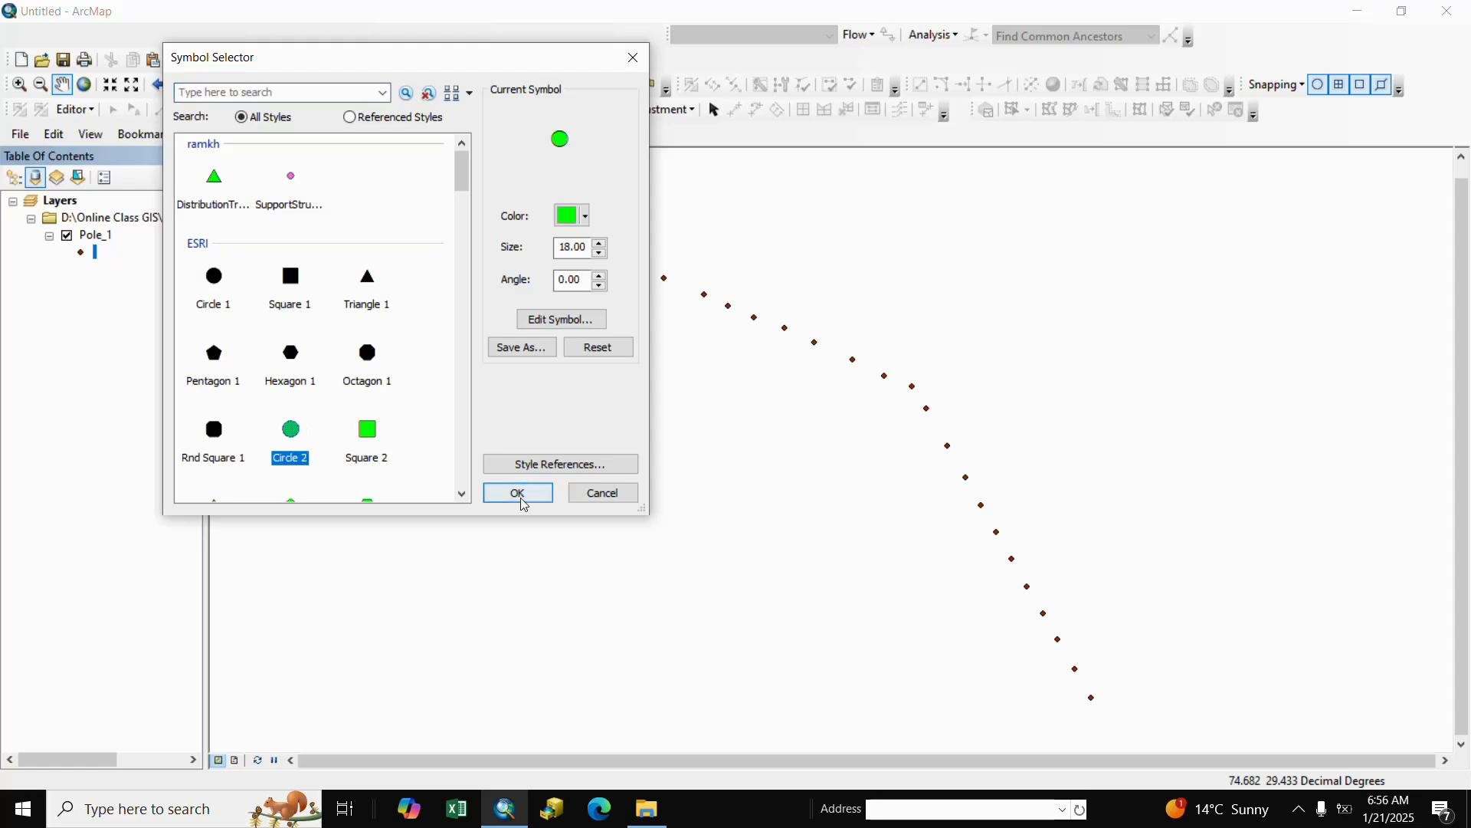
click(518, 493)
drag(766, 456, 728, 452)
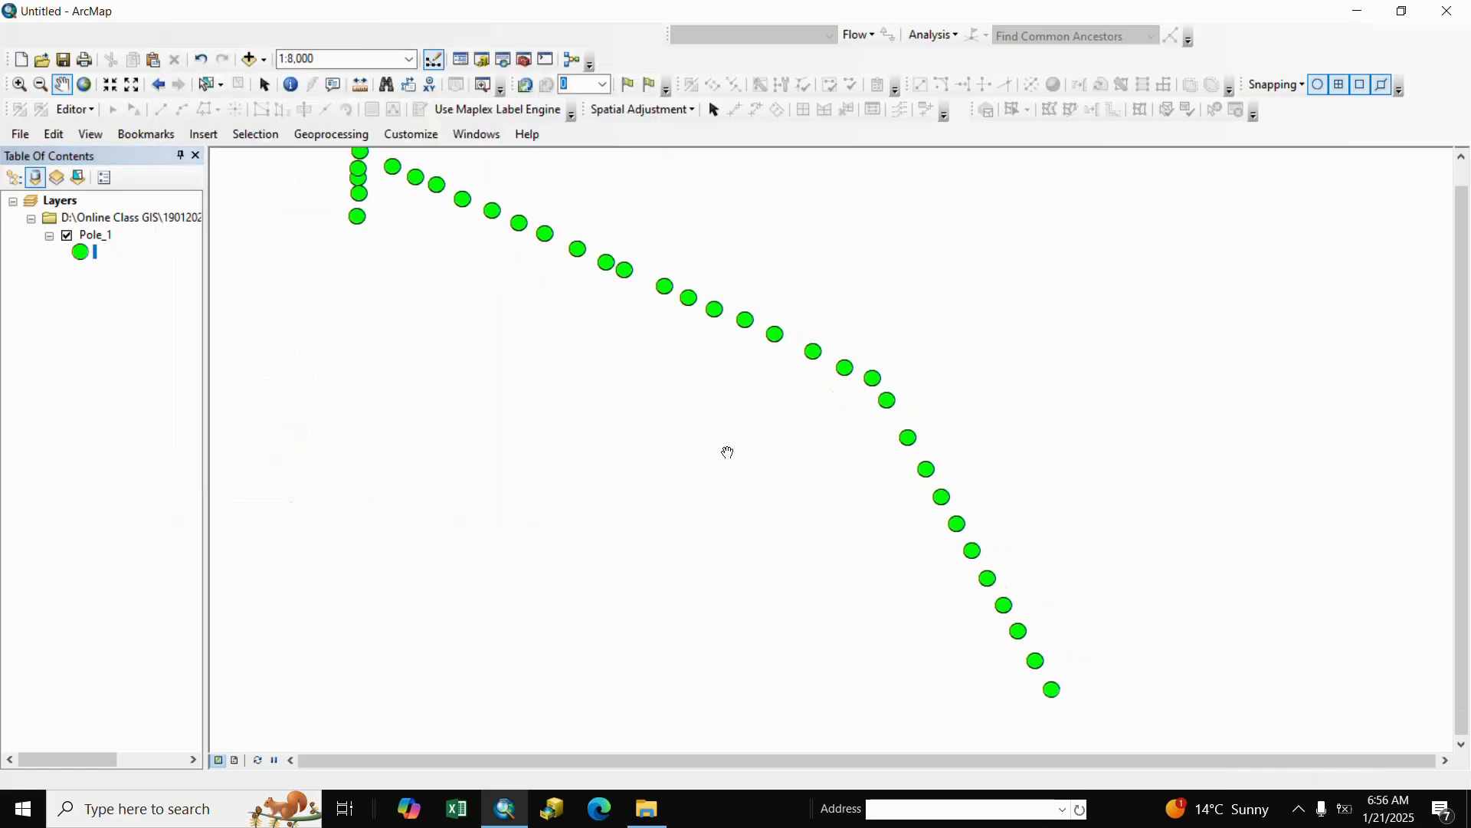
scroll(736, 454, up, 1)
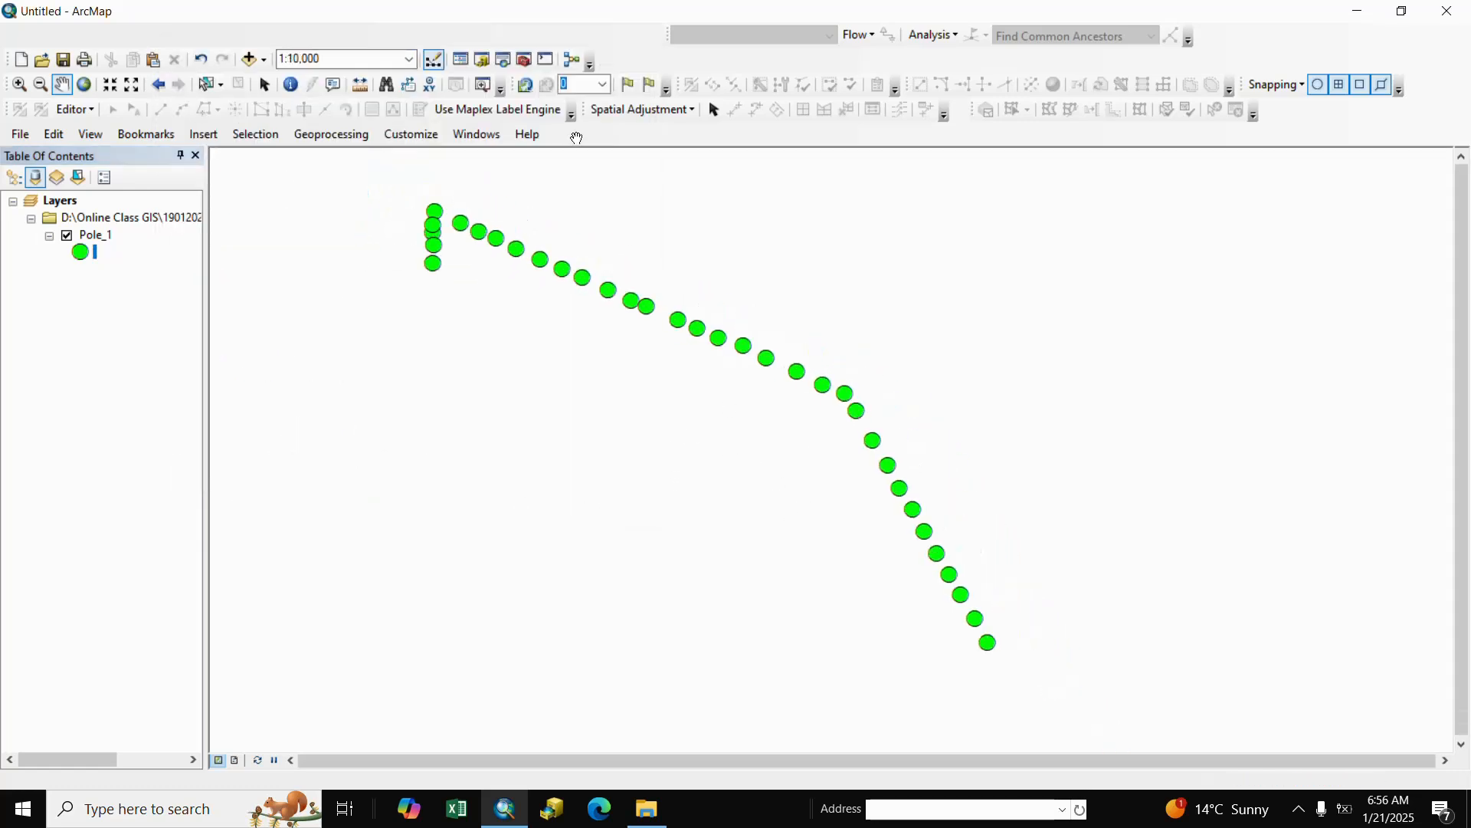
Open the Project tool from the Projections and Transformations toolset and set Pole_1 as the input dataset
click(525, 61)
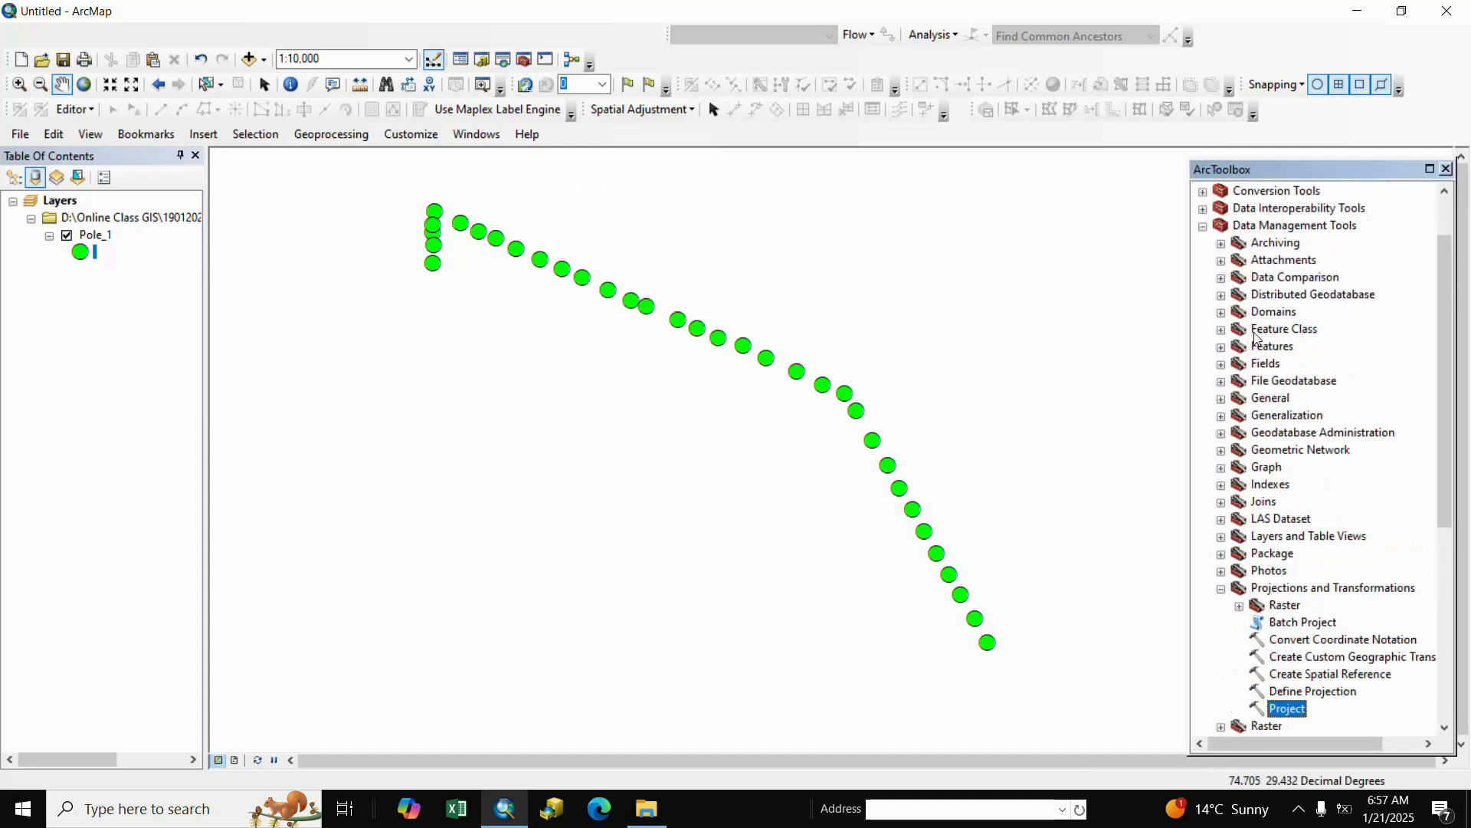
scroll(1293, 312, up, 2)
click(1282, 227)
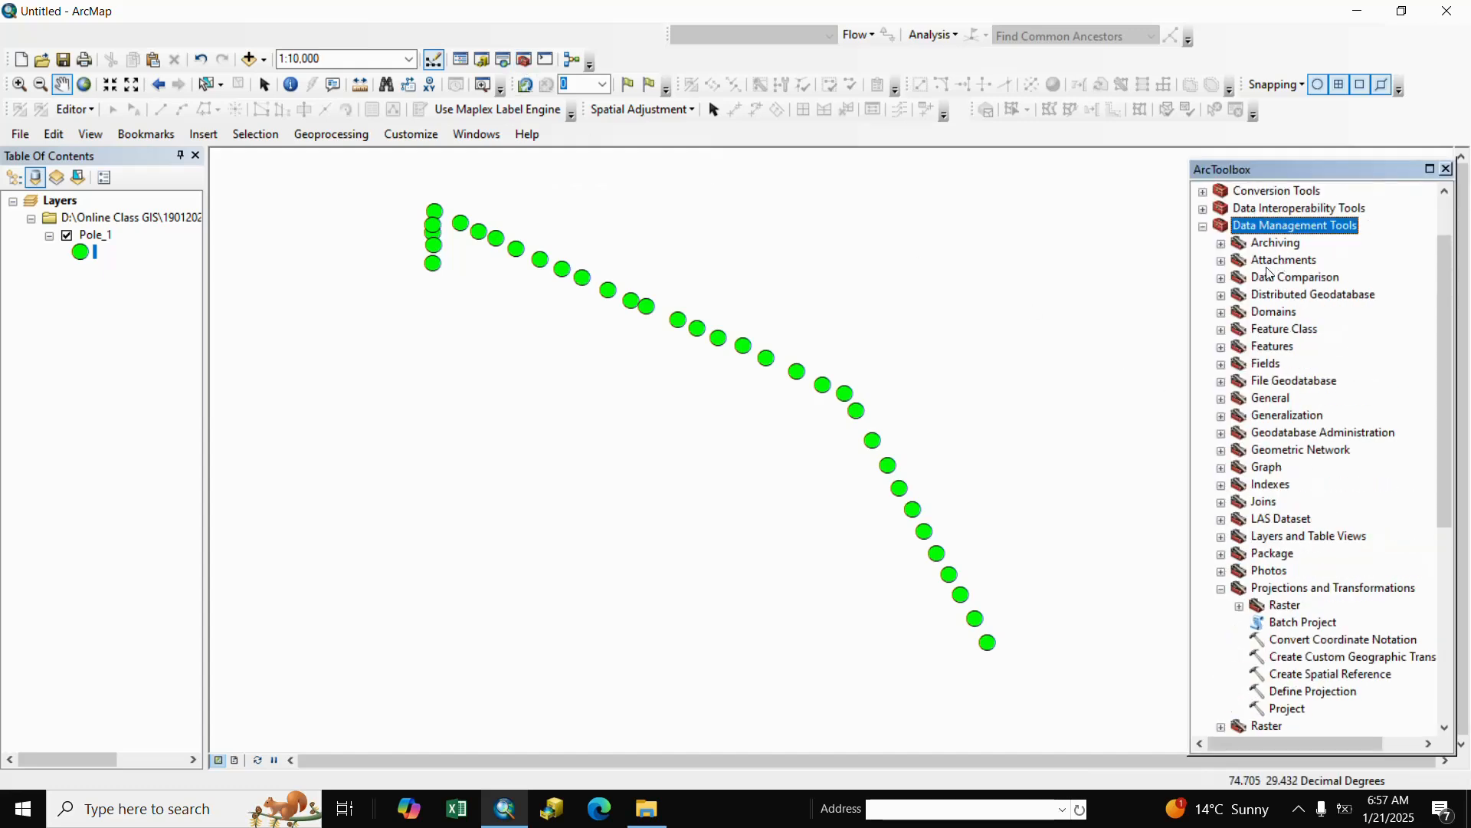
click(1299, 591)
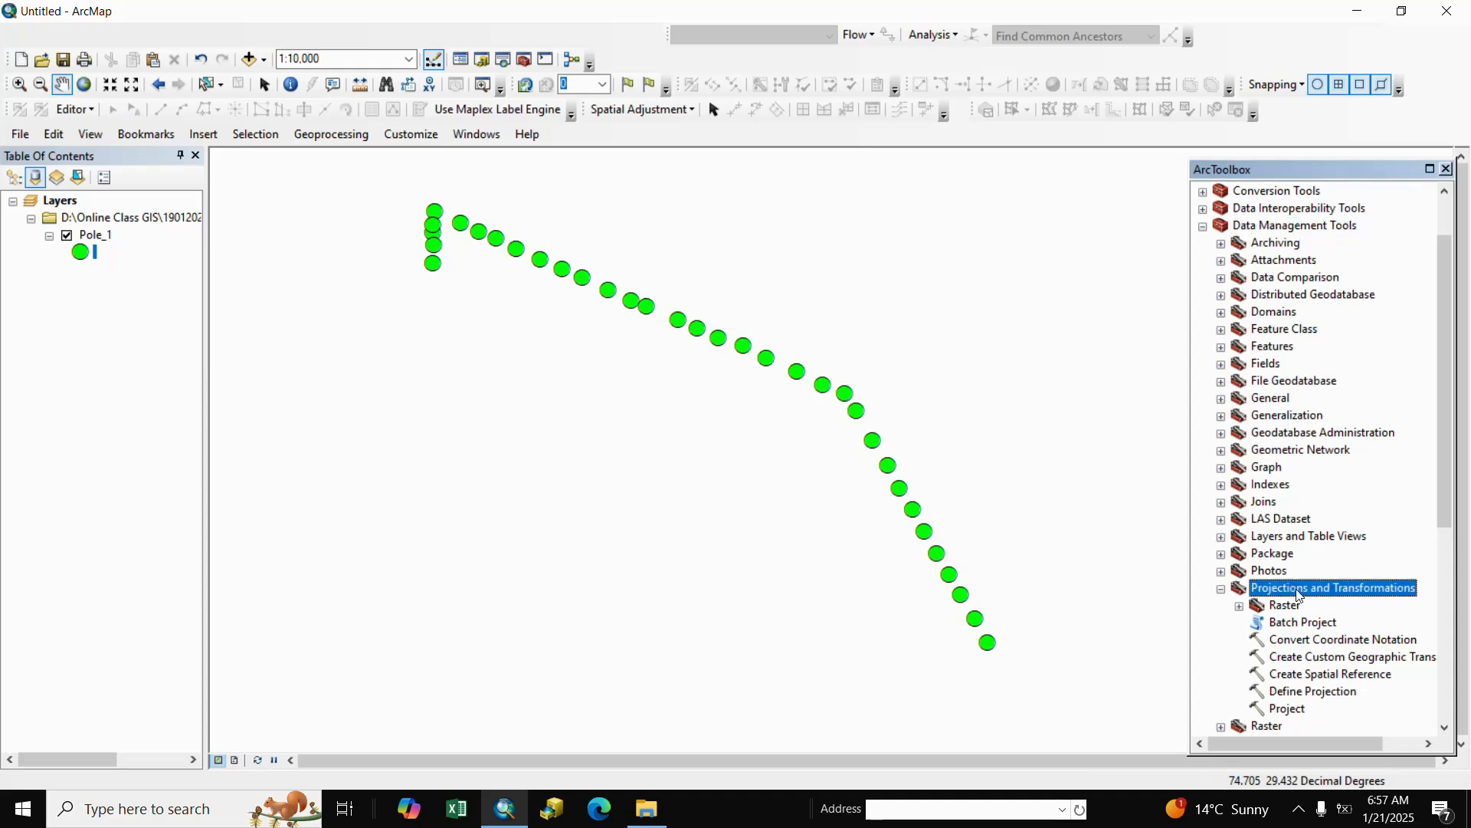
scroll(1307, 592, down, 2)
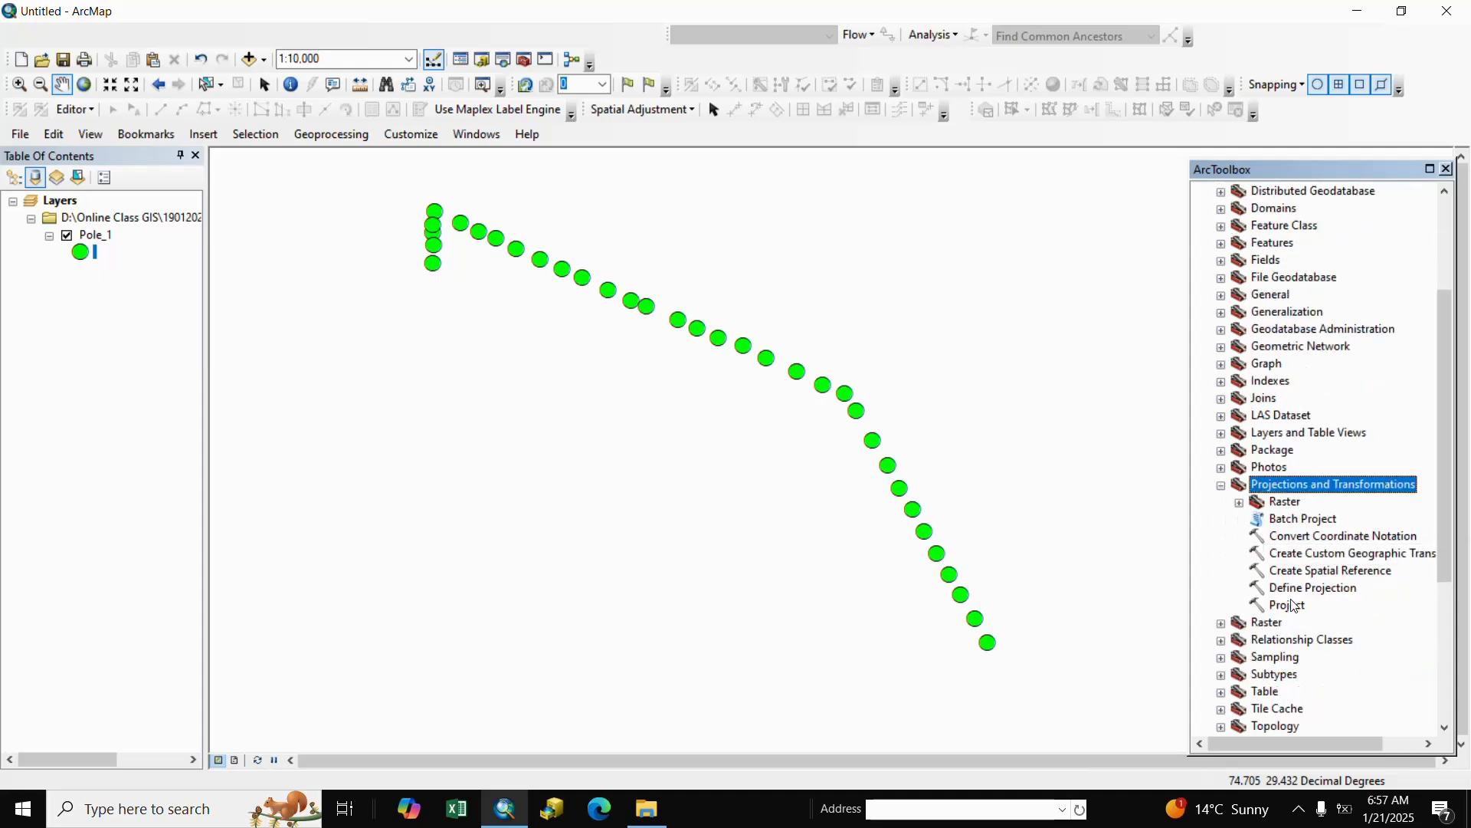
click(1292, 608)
double_click(1294, 609)
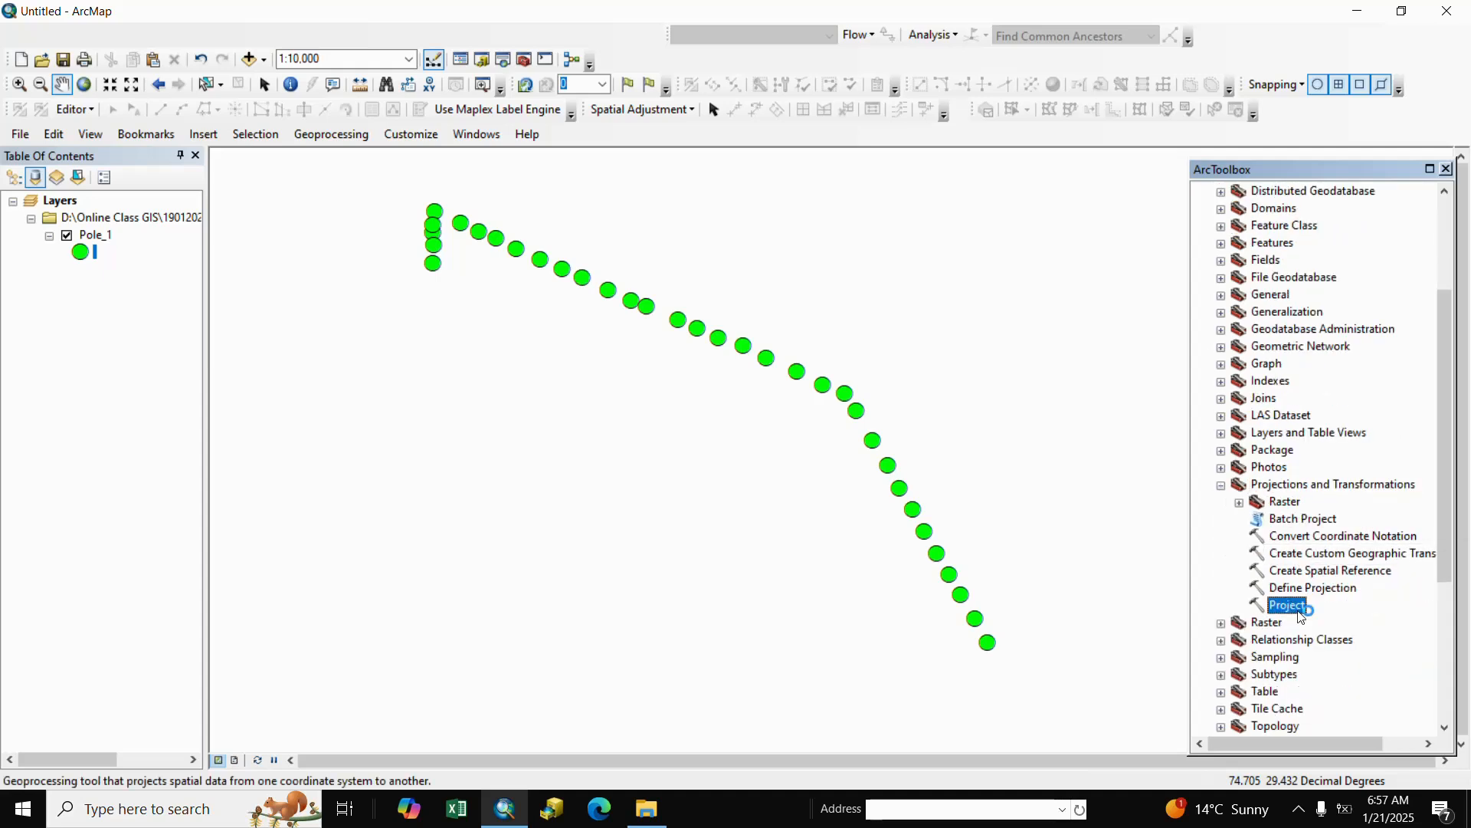
click(872, 179)
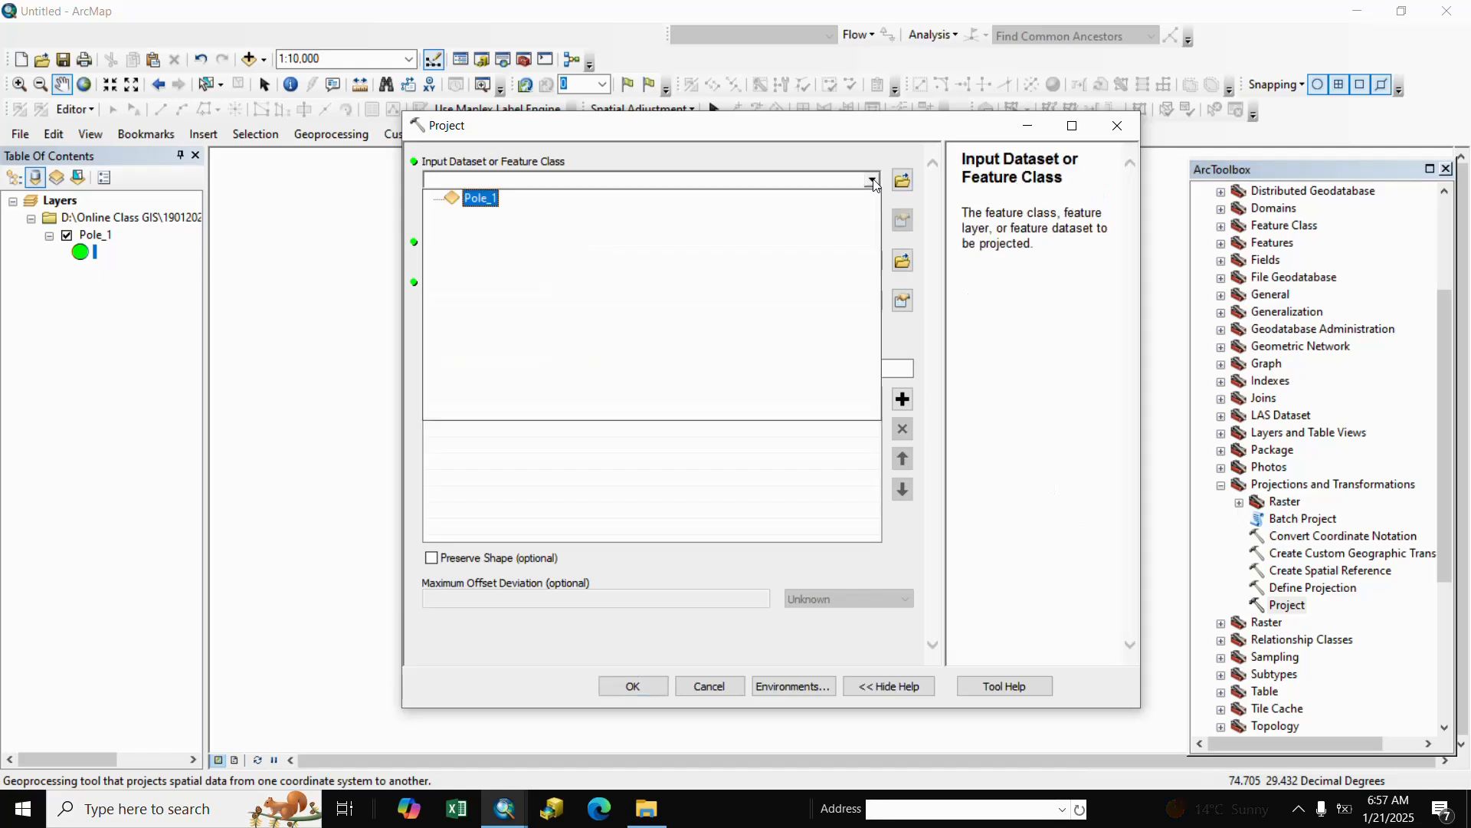
click(491, 198)
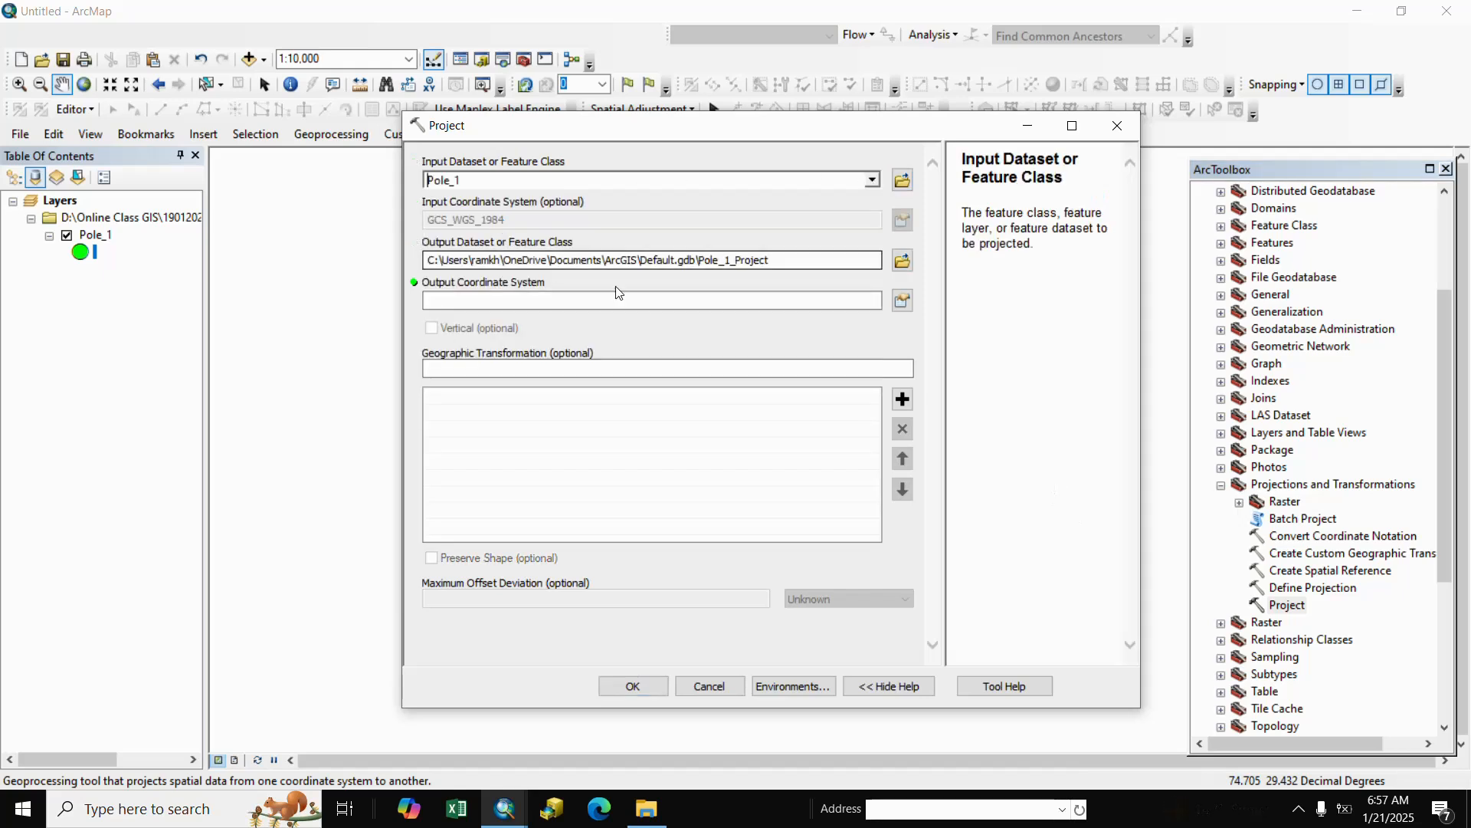
Set the output coordinate system to WGS 1984 UTM Zone 43N from the projected UTM Northern Hemisphere systems and run the projection of Pole_1
click(903, 300)
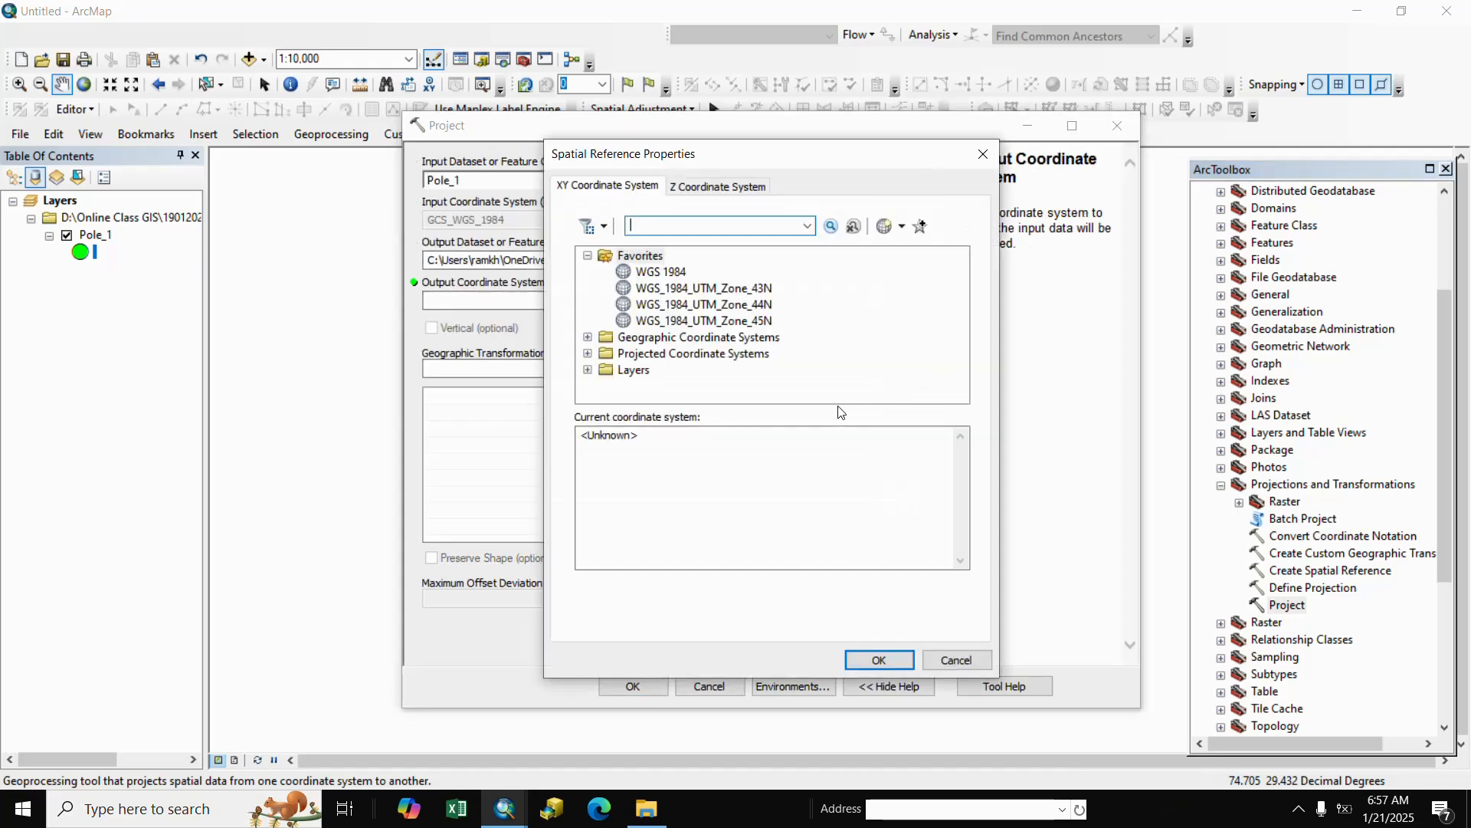
click(588, 355)
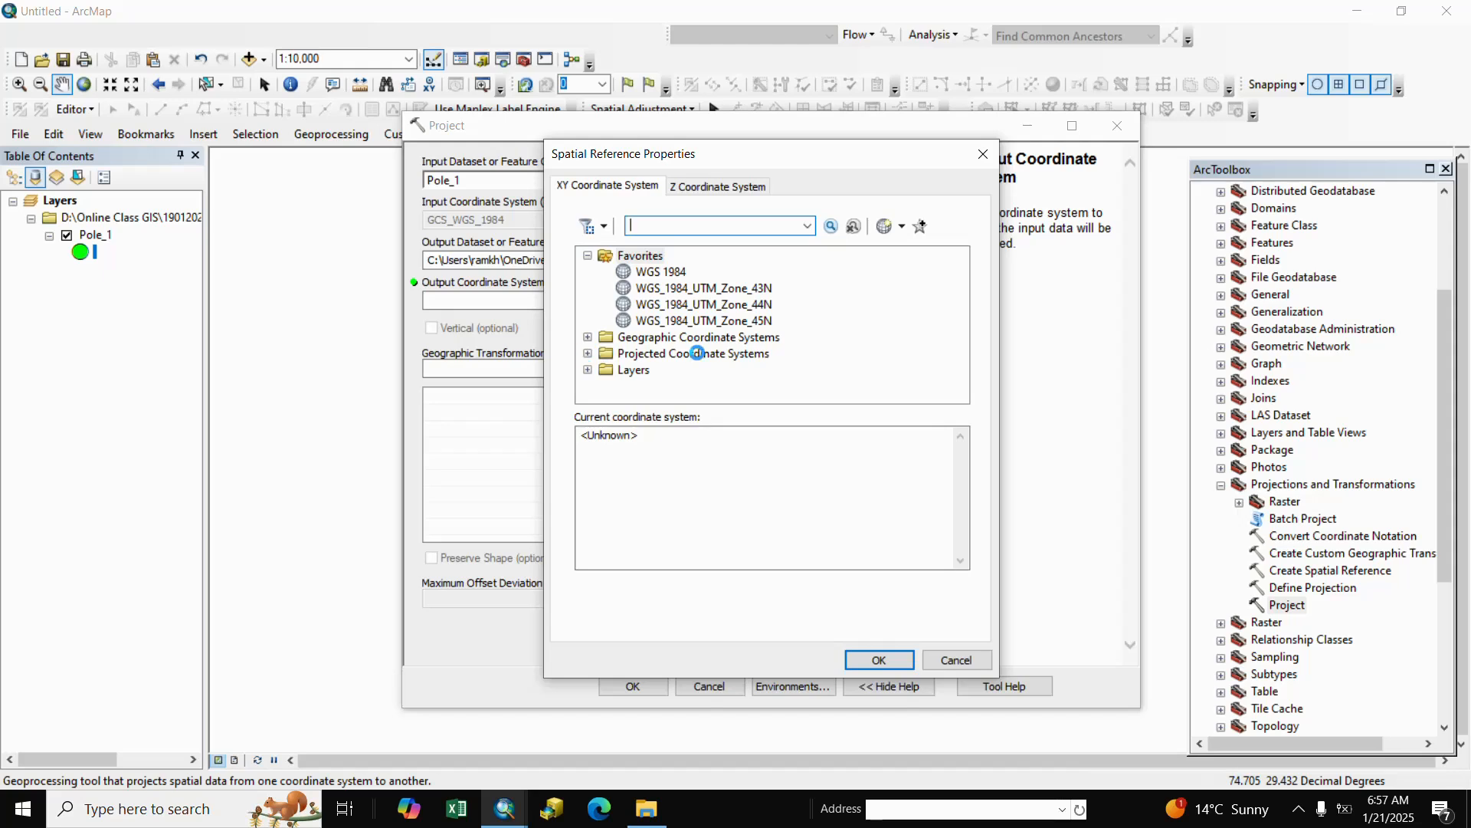
scroll(696, 353, down, 1)
scroll(696, 353, down, 1)
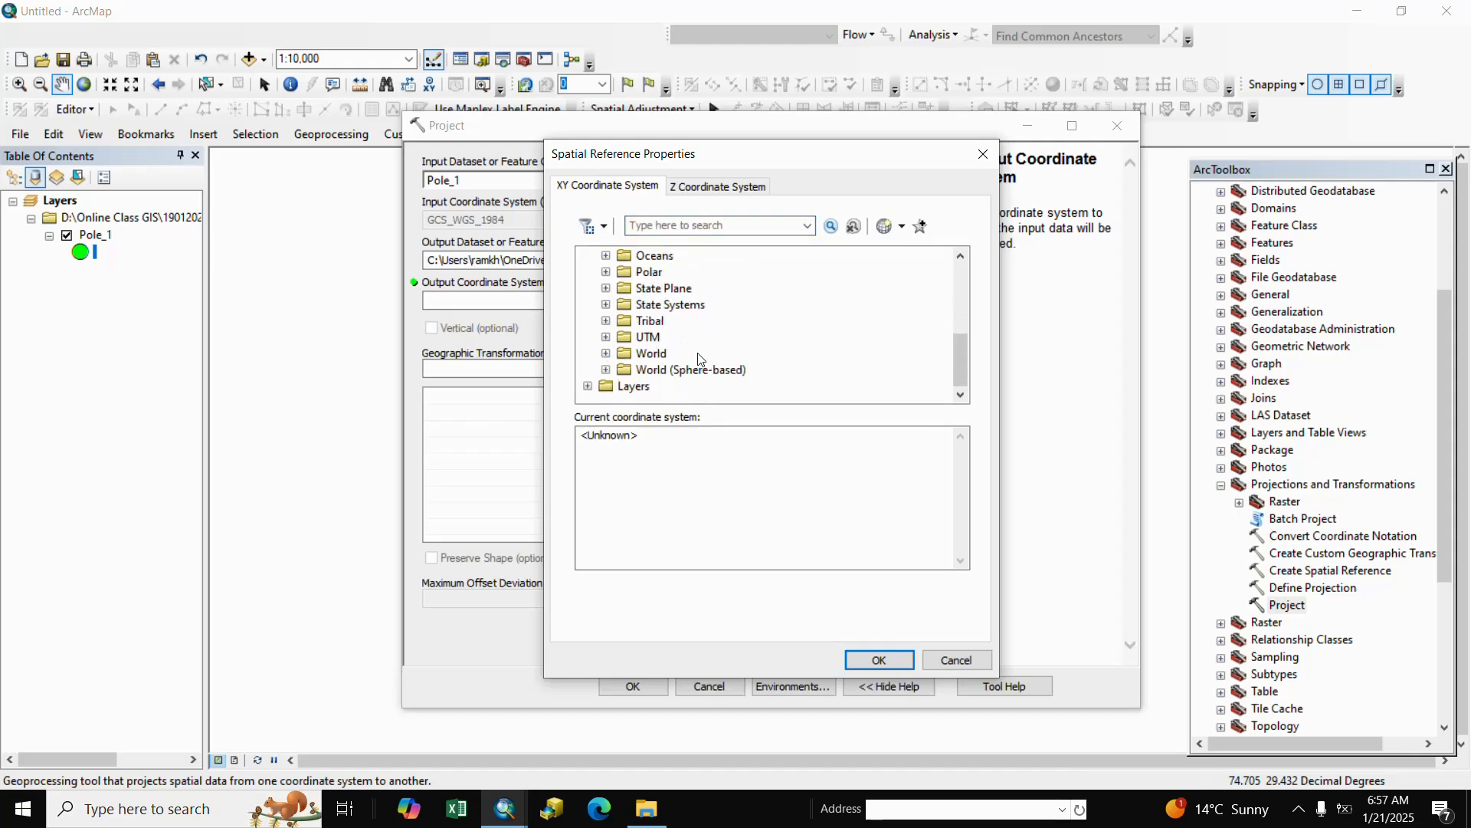
click(606, 337)
scroll(693, 355, down, 3)
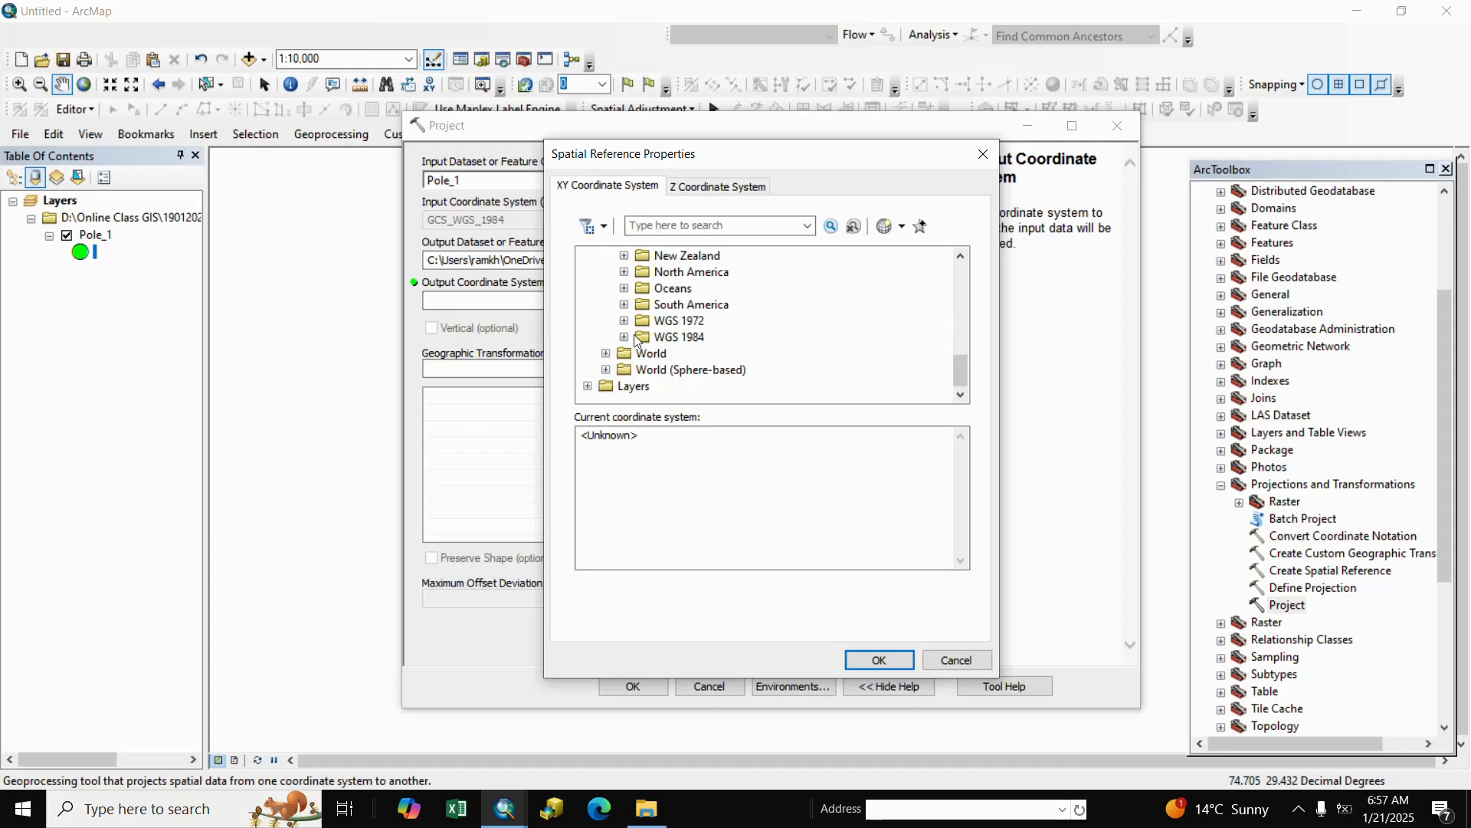
click(625, 337)
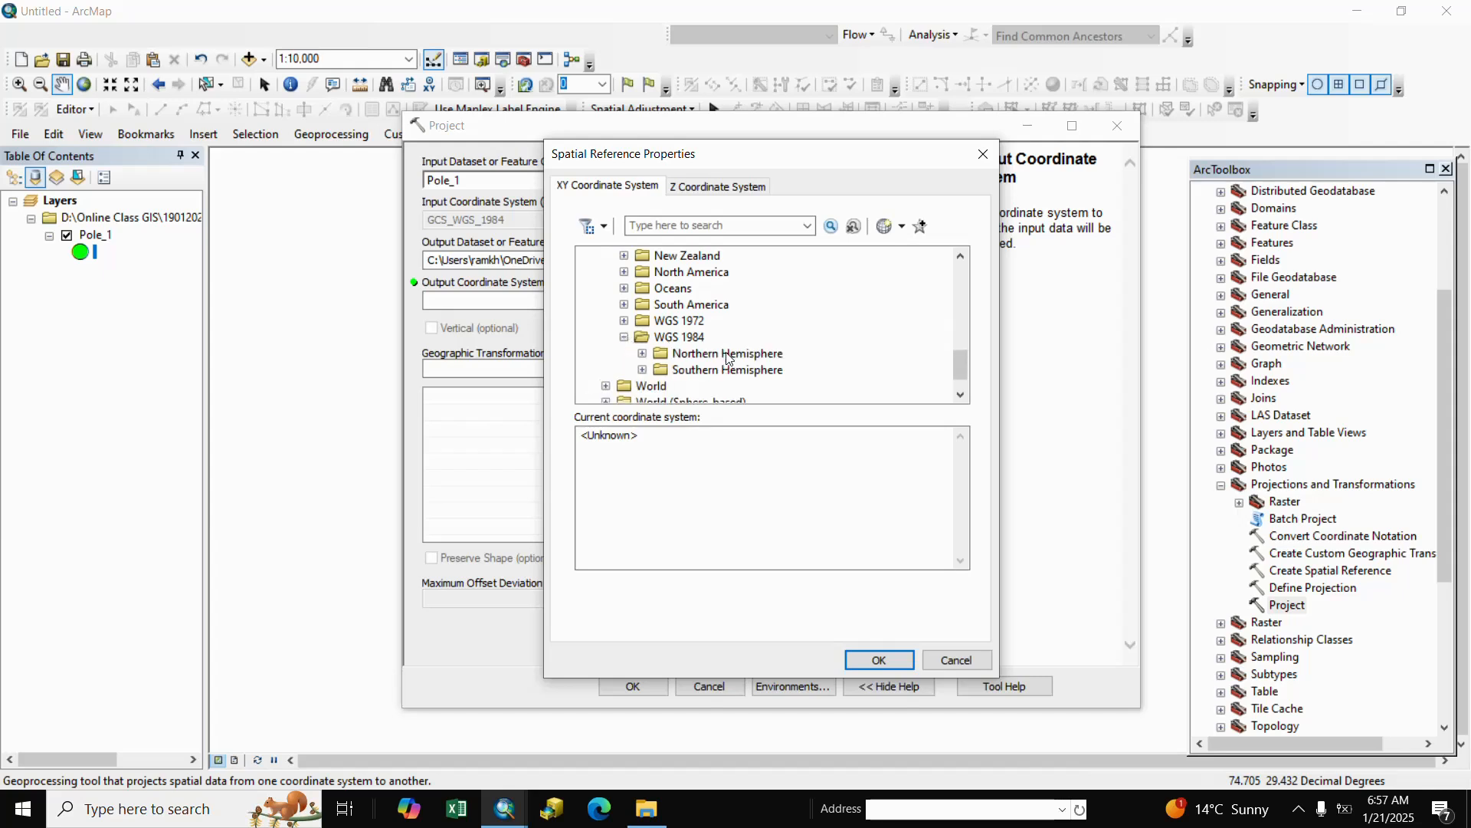
click(643, 355)
scroll(739, 360, down, 5)
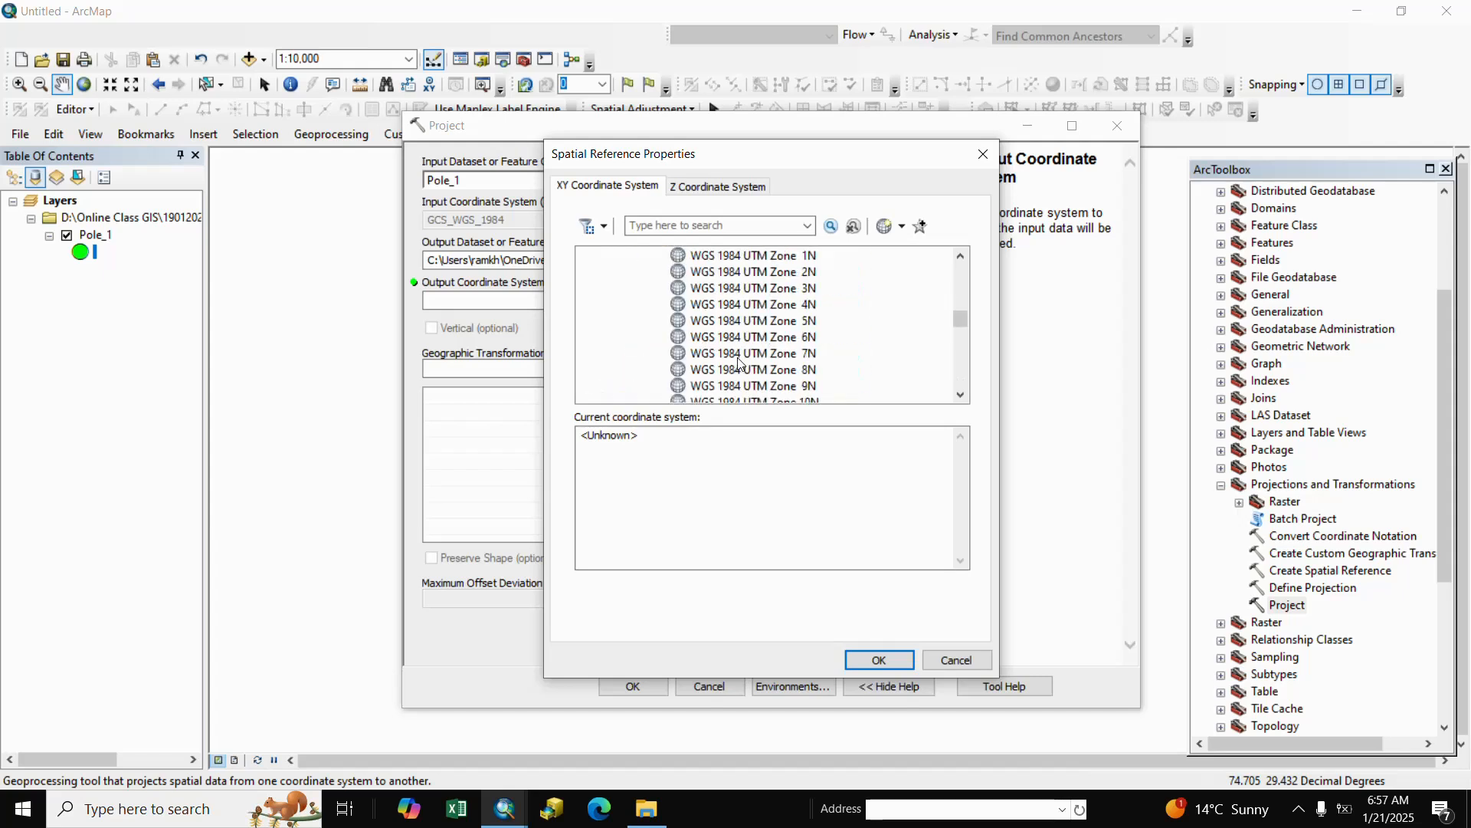
scroll(740, 362, down, 7)
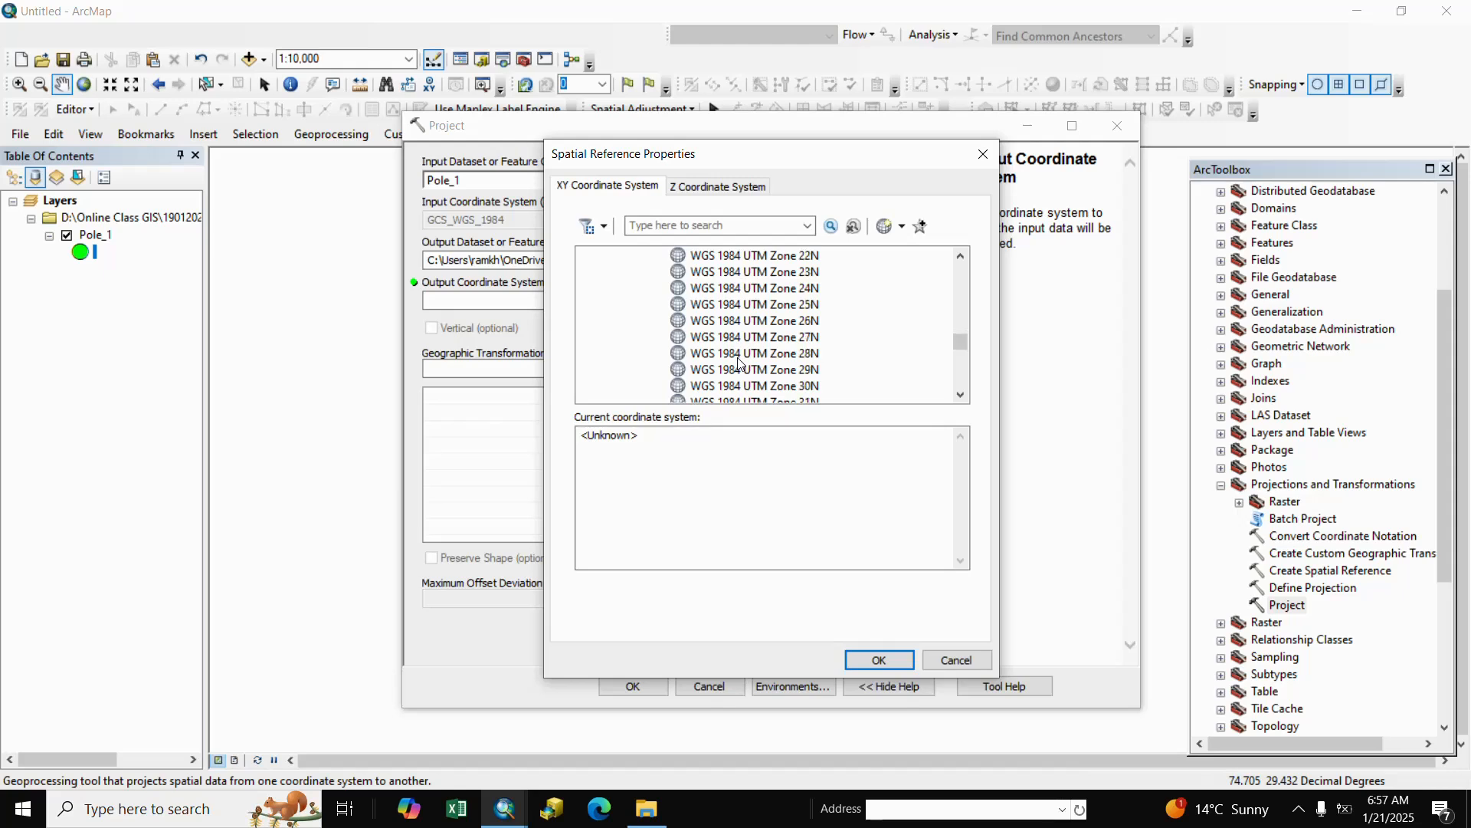
scroll(740, 361, down, 1)
scroll(740, 362, down, 1)
scroll(740, 362, down, 1)
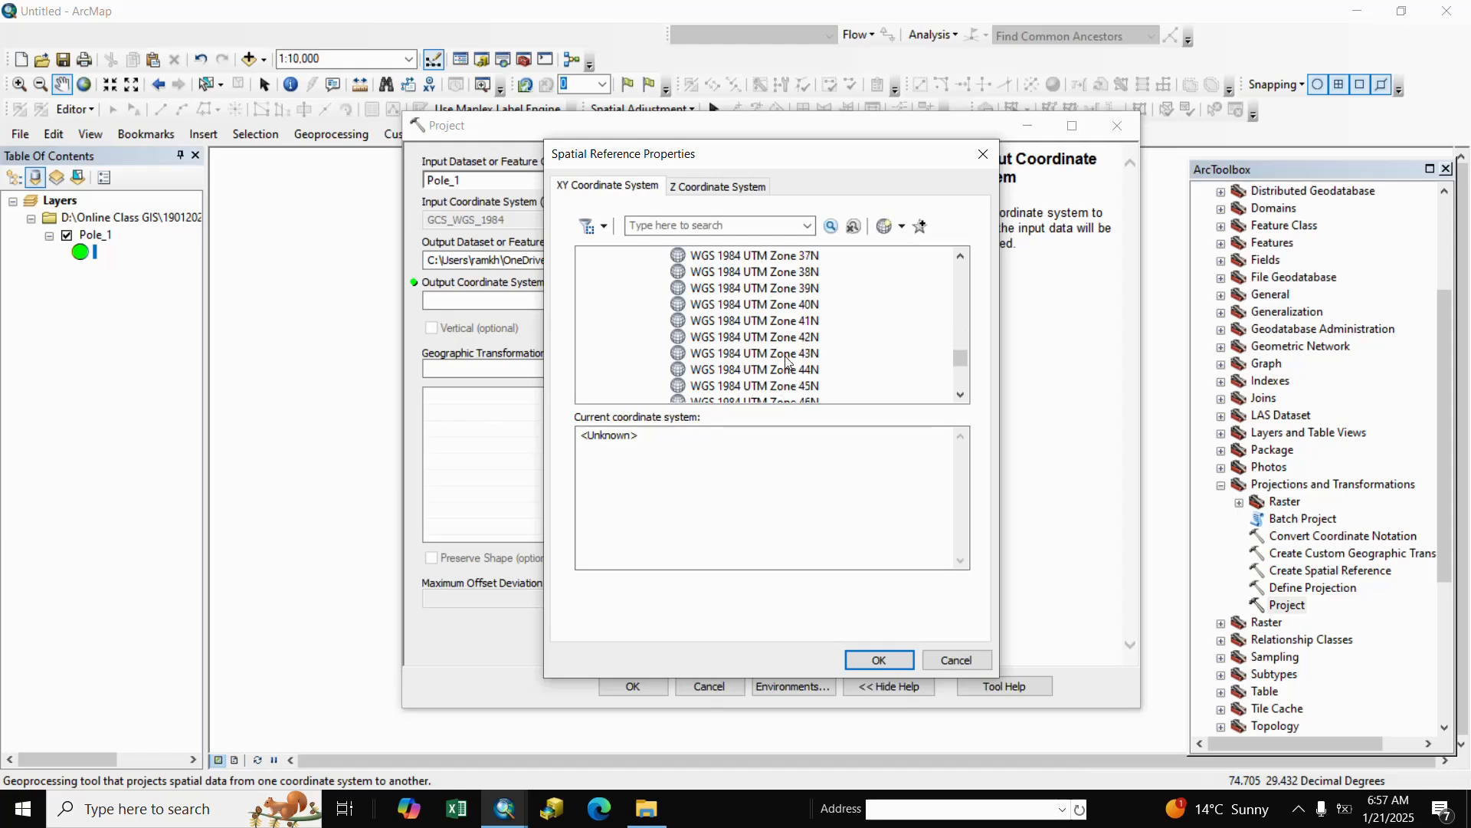
click(774, 354)
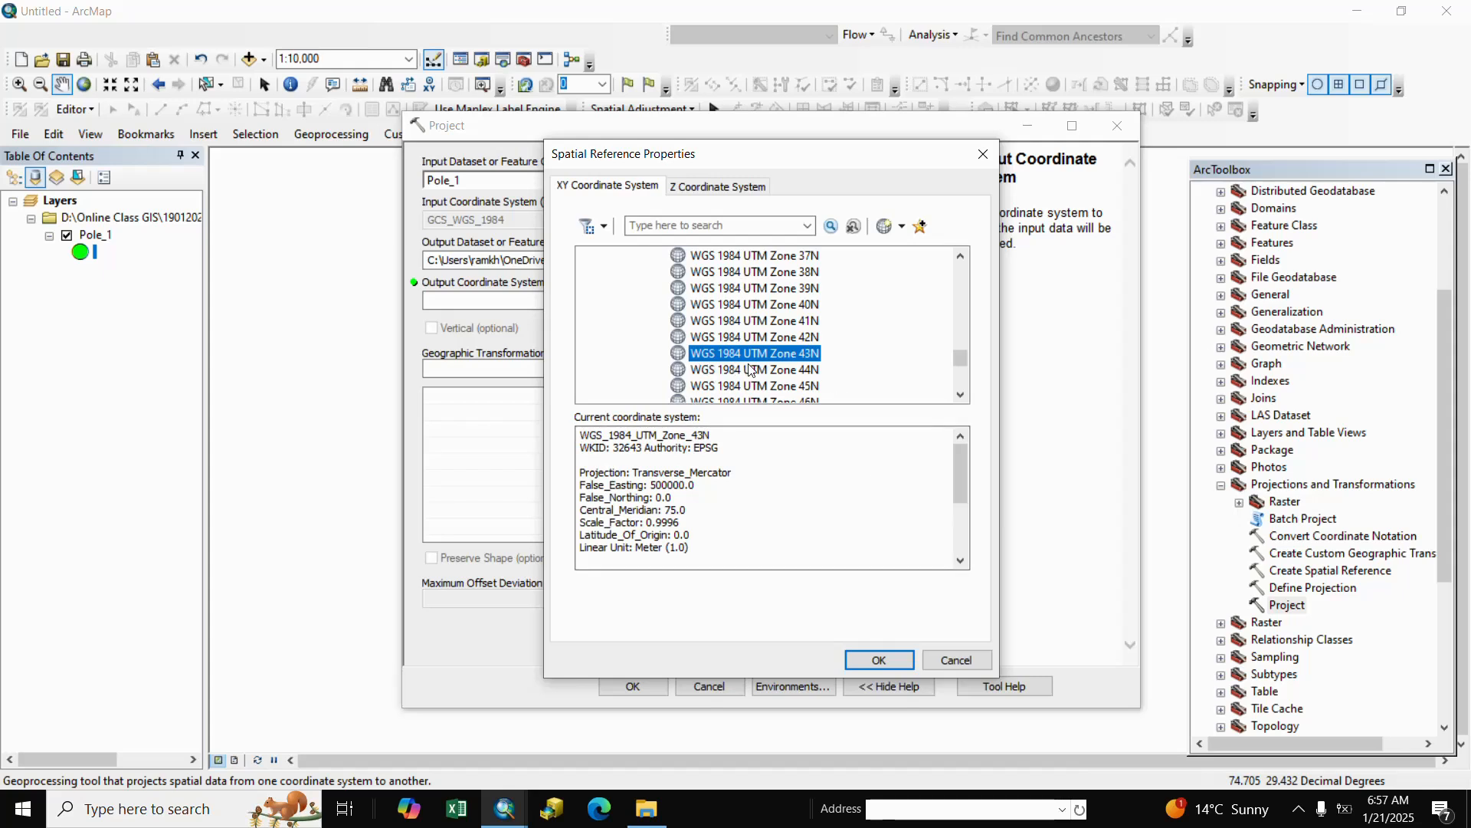
click(893, 660)
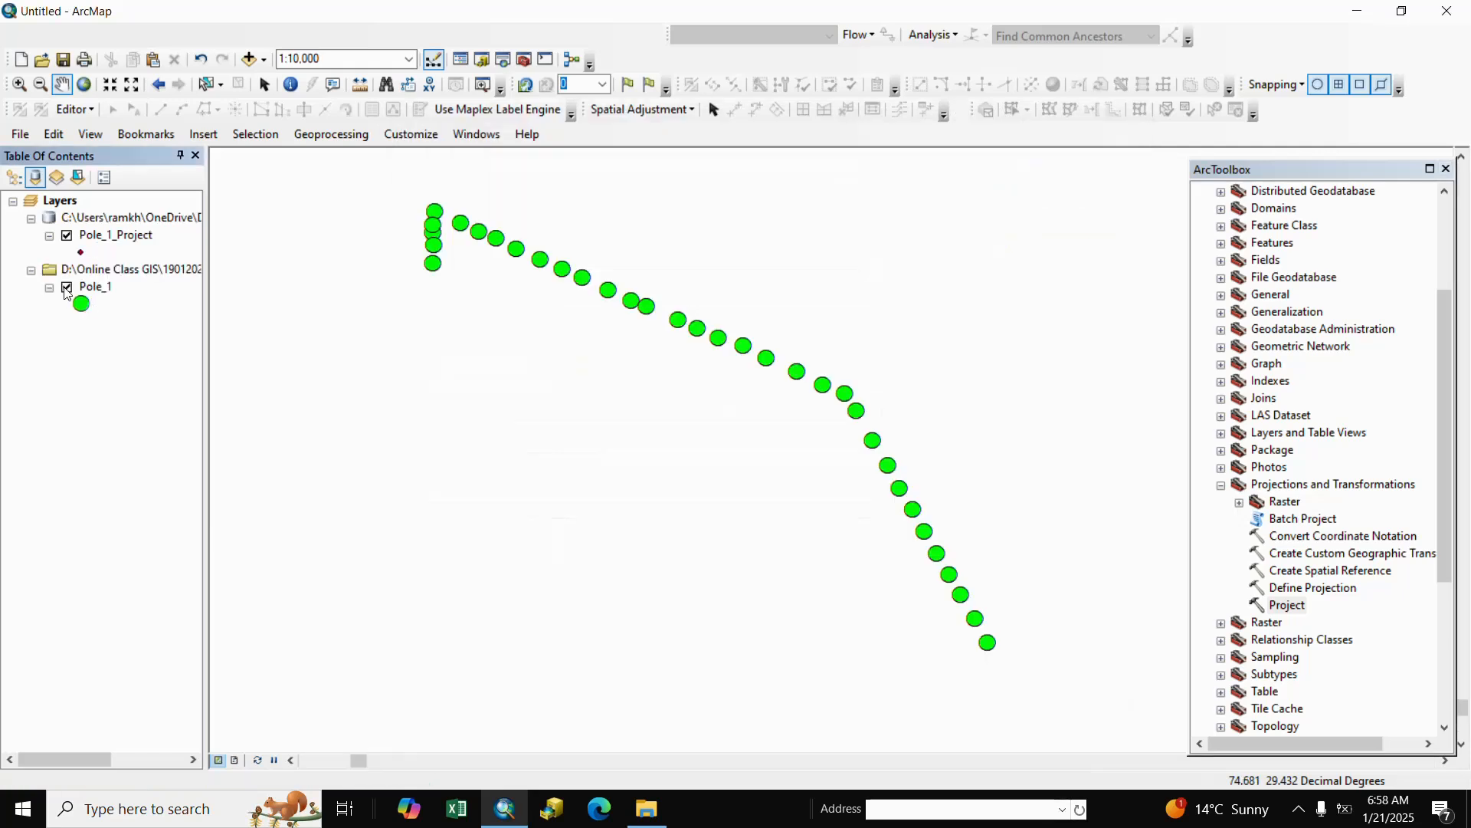
Hide the Pole_1 layer and zoom the map to the Pole_1_Project layer
click(66, 289)
right_click(139, 241)
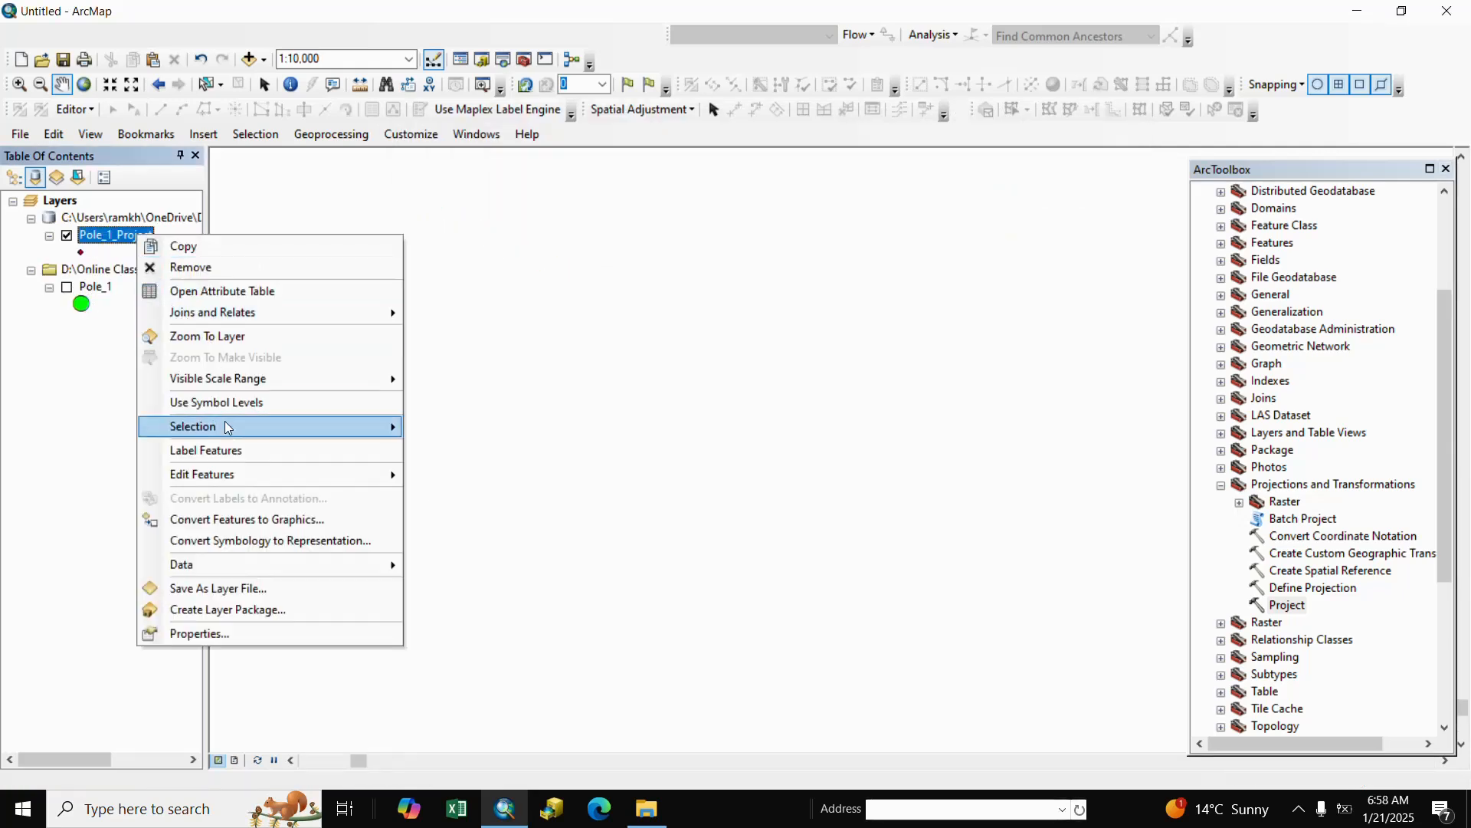
click(205, 337)
drag(831, 505, 739, 482)
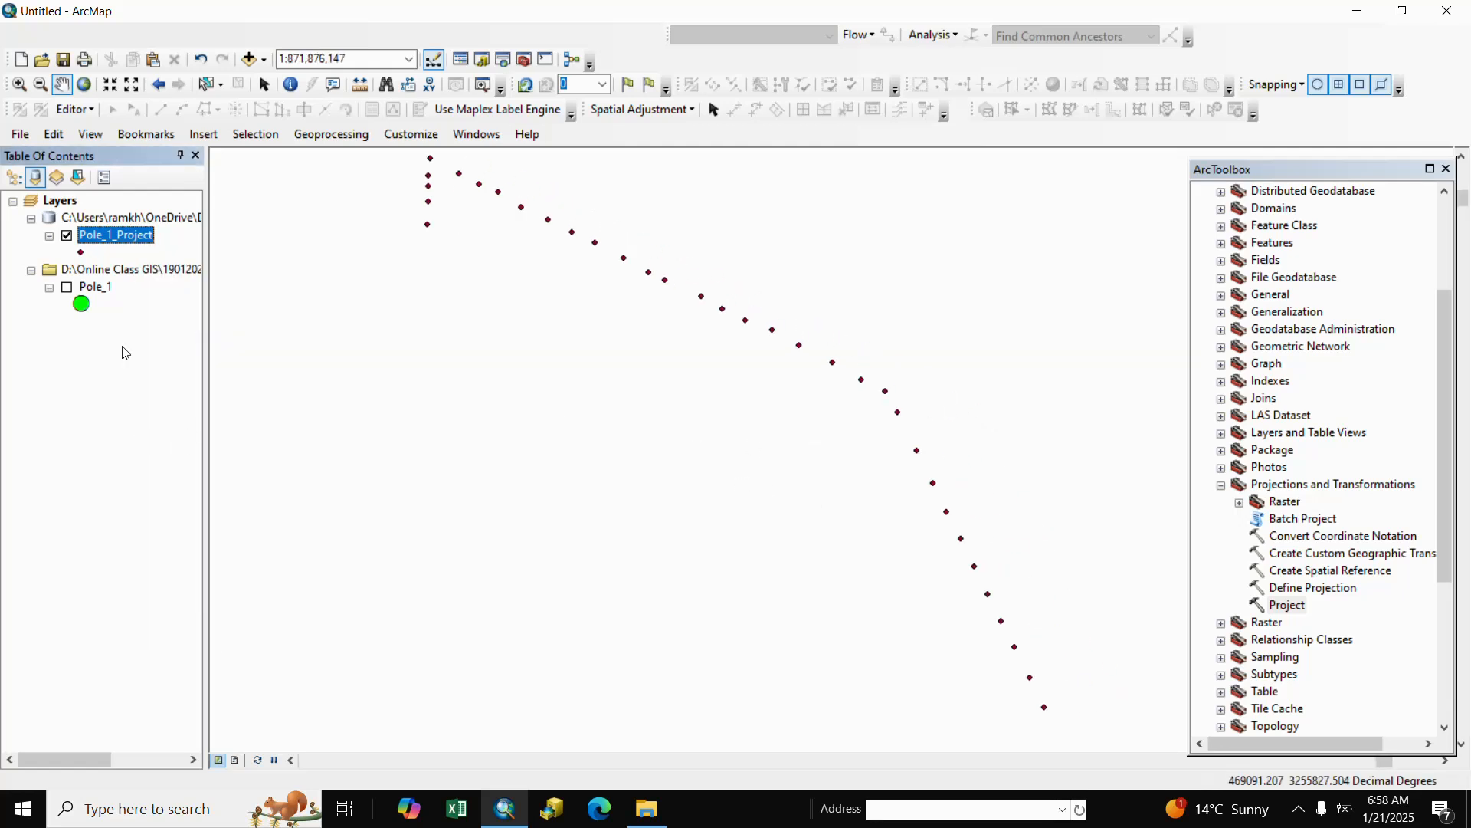
Export all Pole_1_Project features as a shapefile, overwriting Pole.shp in New Folder, and add it to the map
right_click(122, 242)
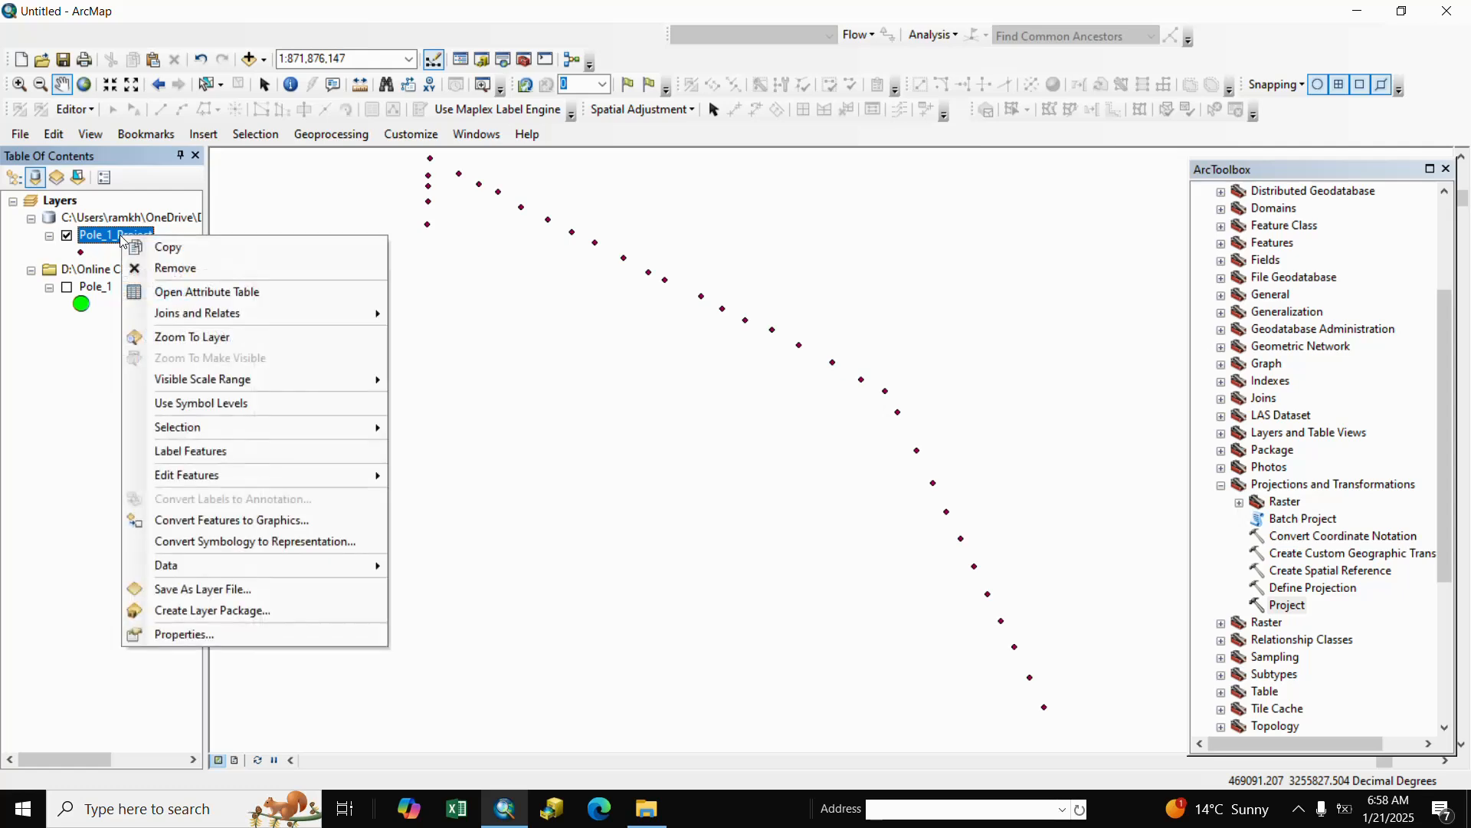
mouse_move(368, 566)
click(464, 585)
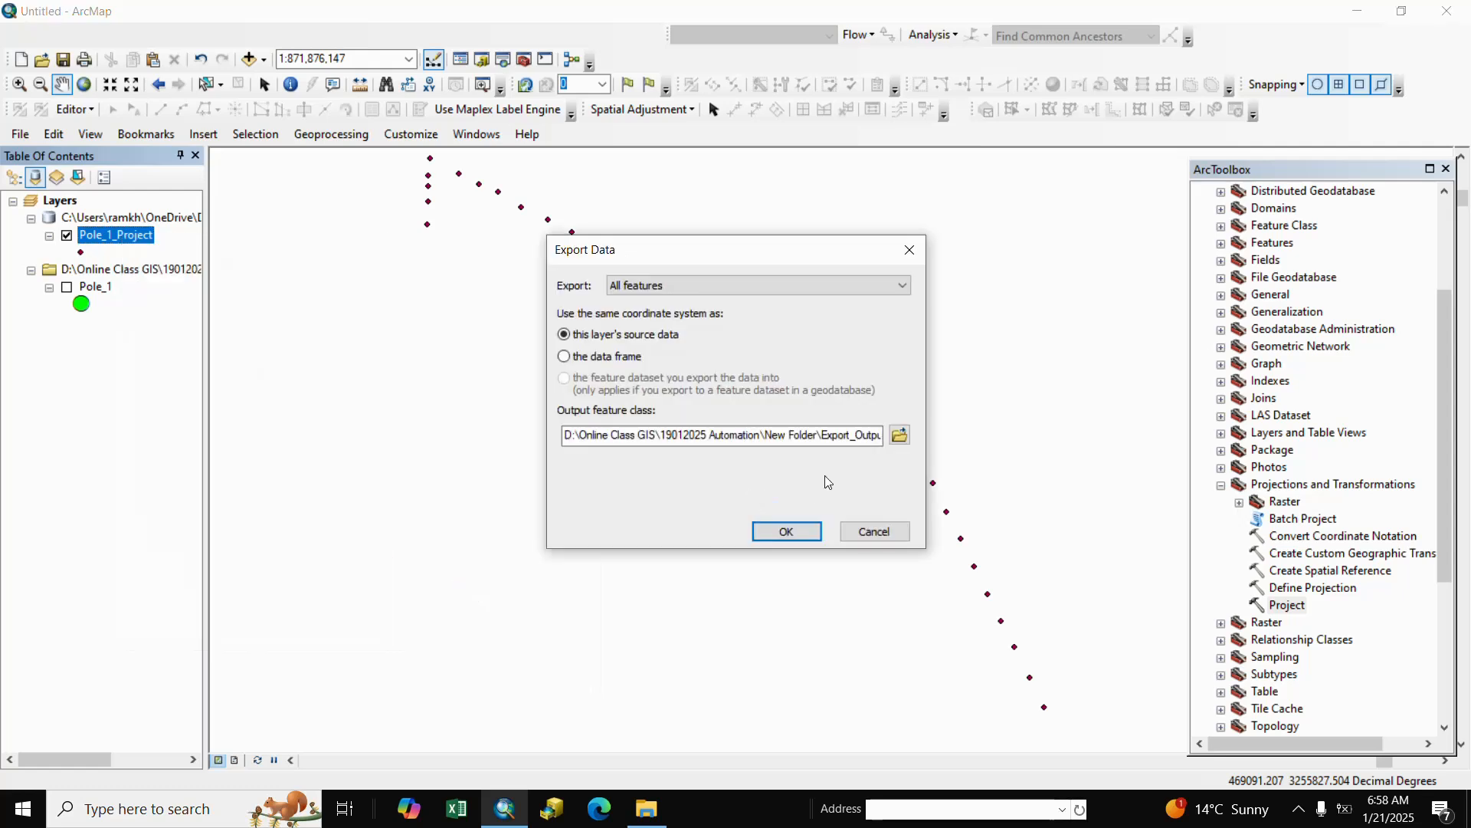
click(897, 430)
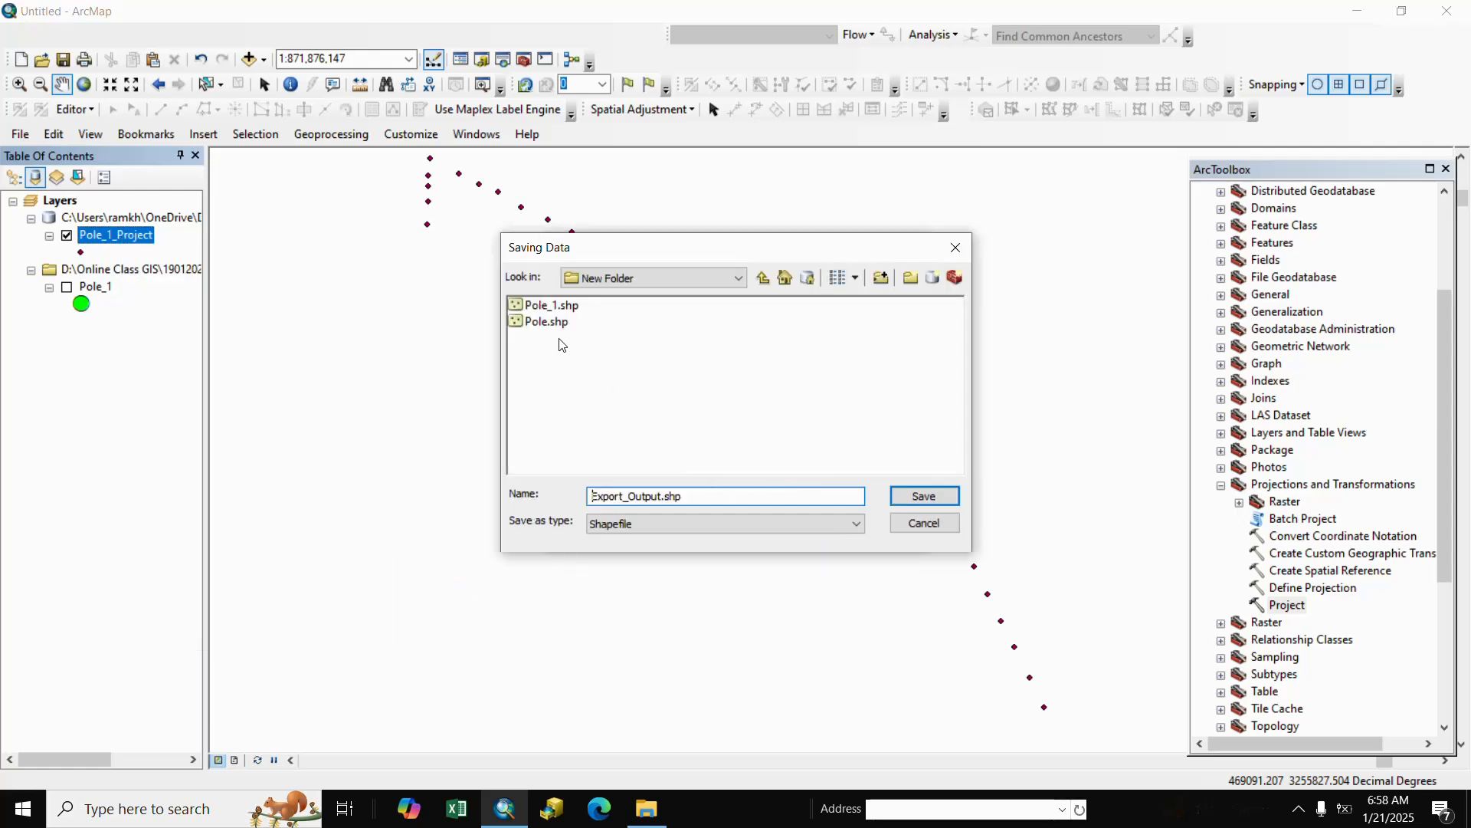
click(548, 323)
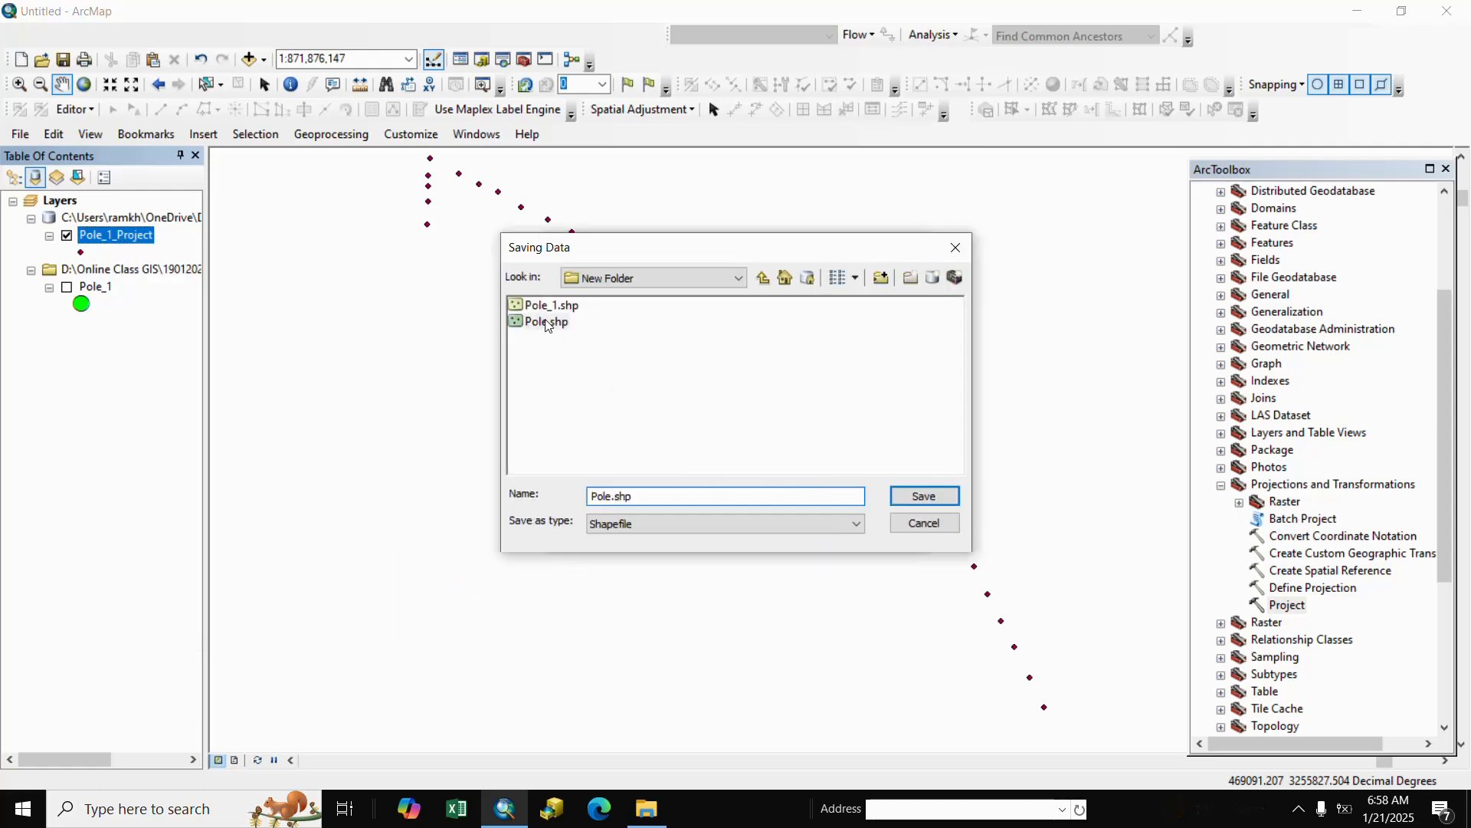
click(935, 497)
click(813, 467)
click(786, 526)
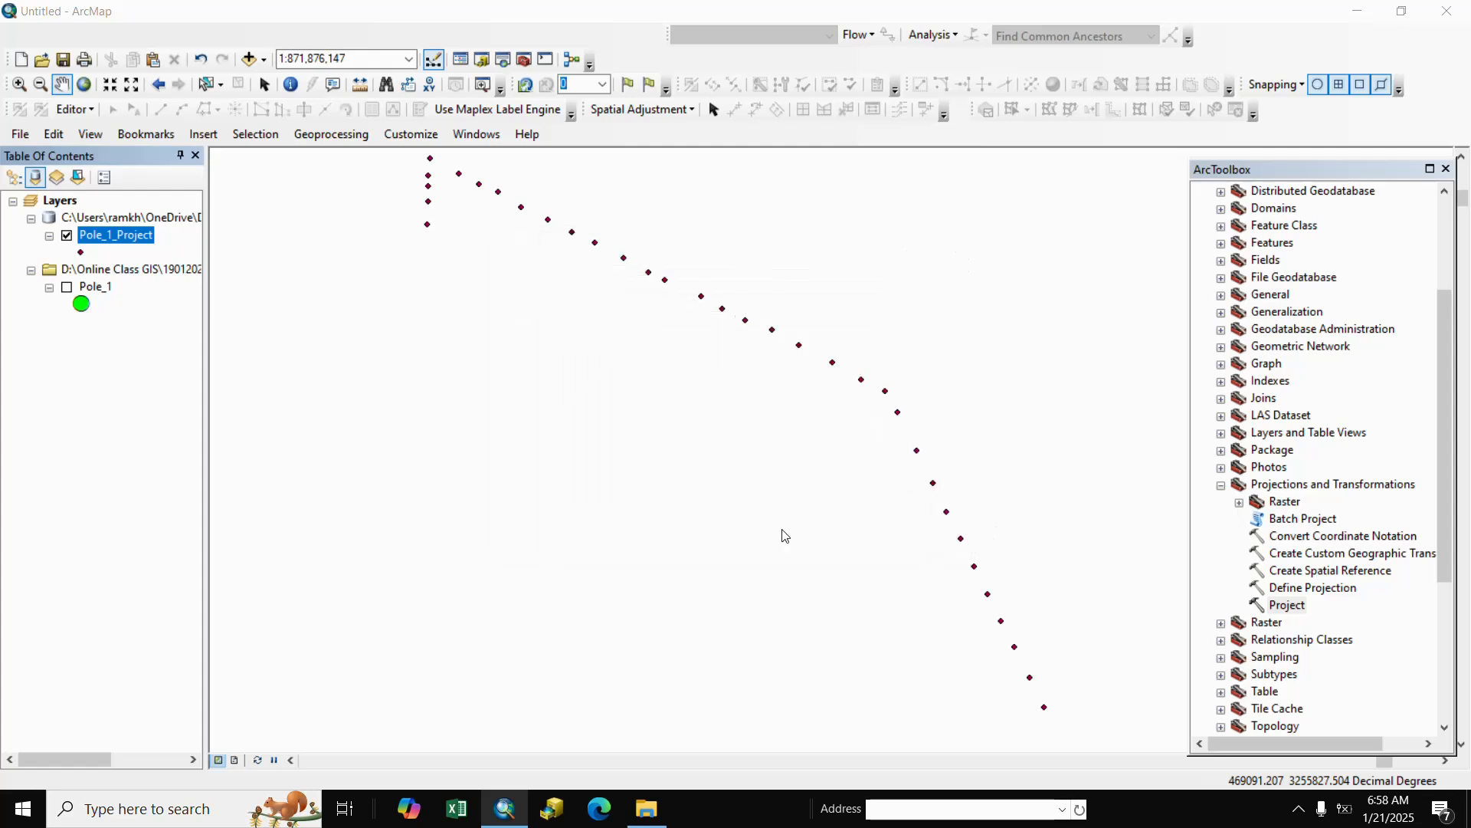
click(797, 470)
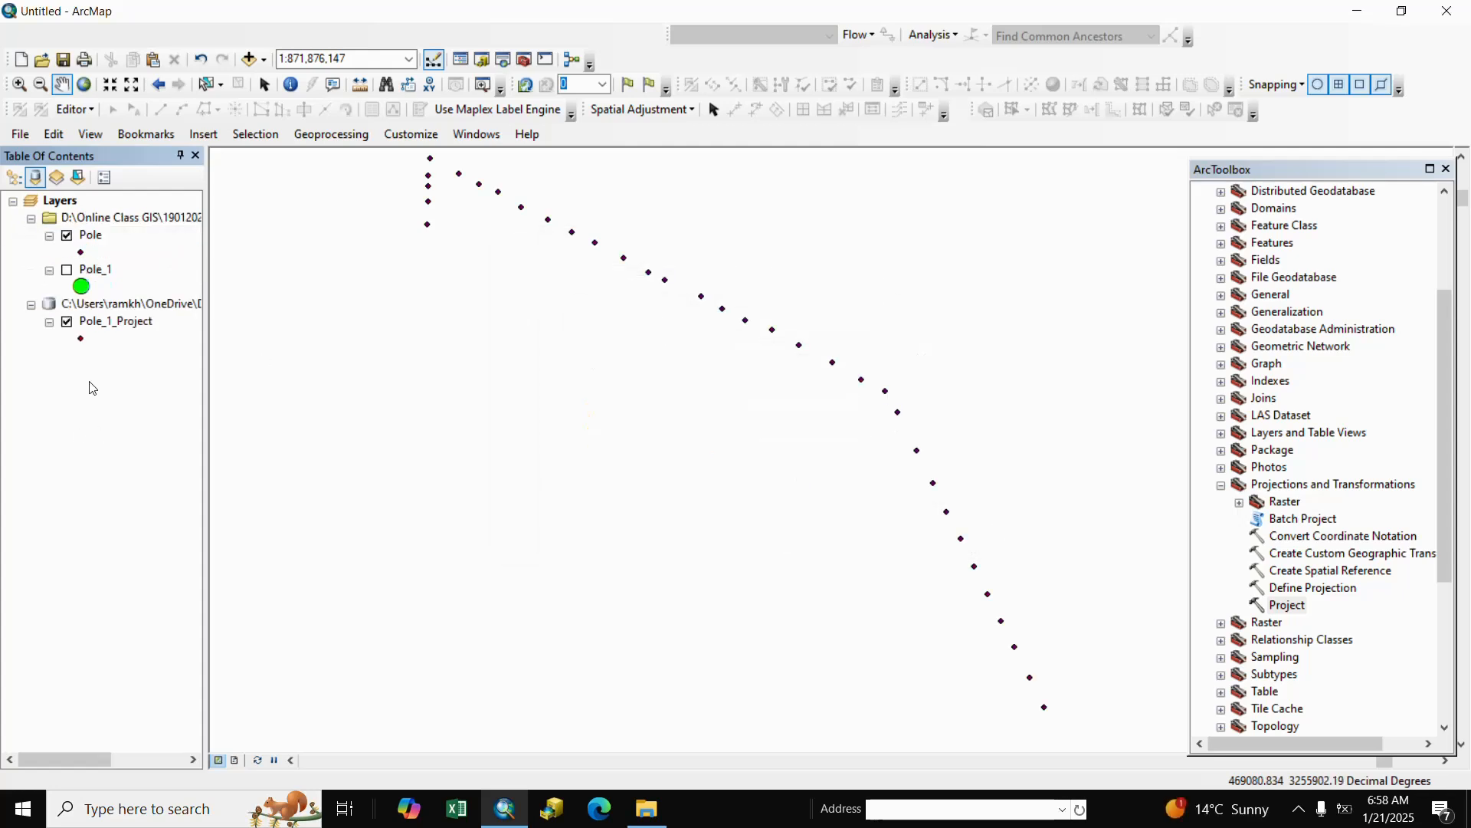
Remove the geodatabase source group containing Pole_1_Project and the Pole_1 layer from the map
right_click(113, 304)
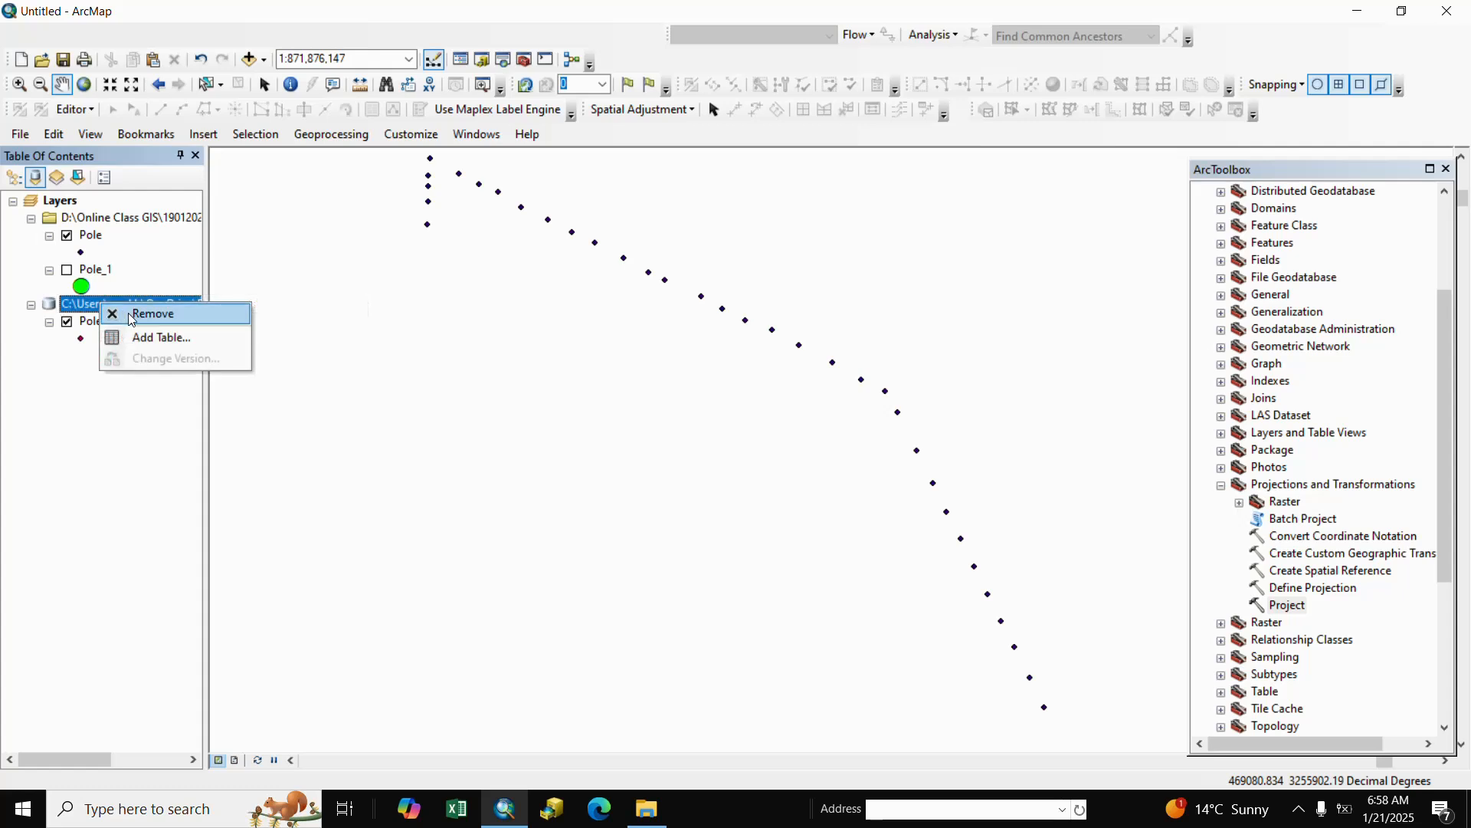
click(146, 312)
right_click(108, 277)
click(145, 308)
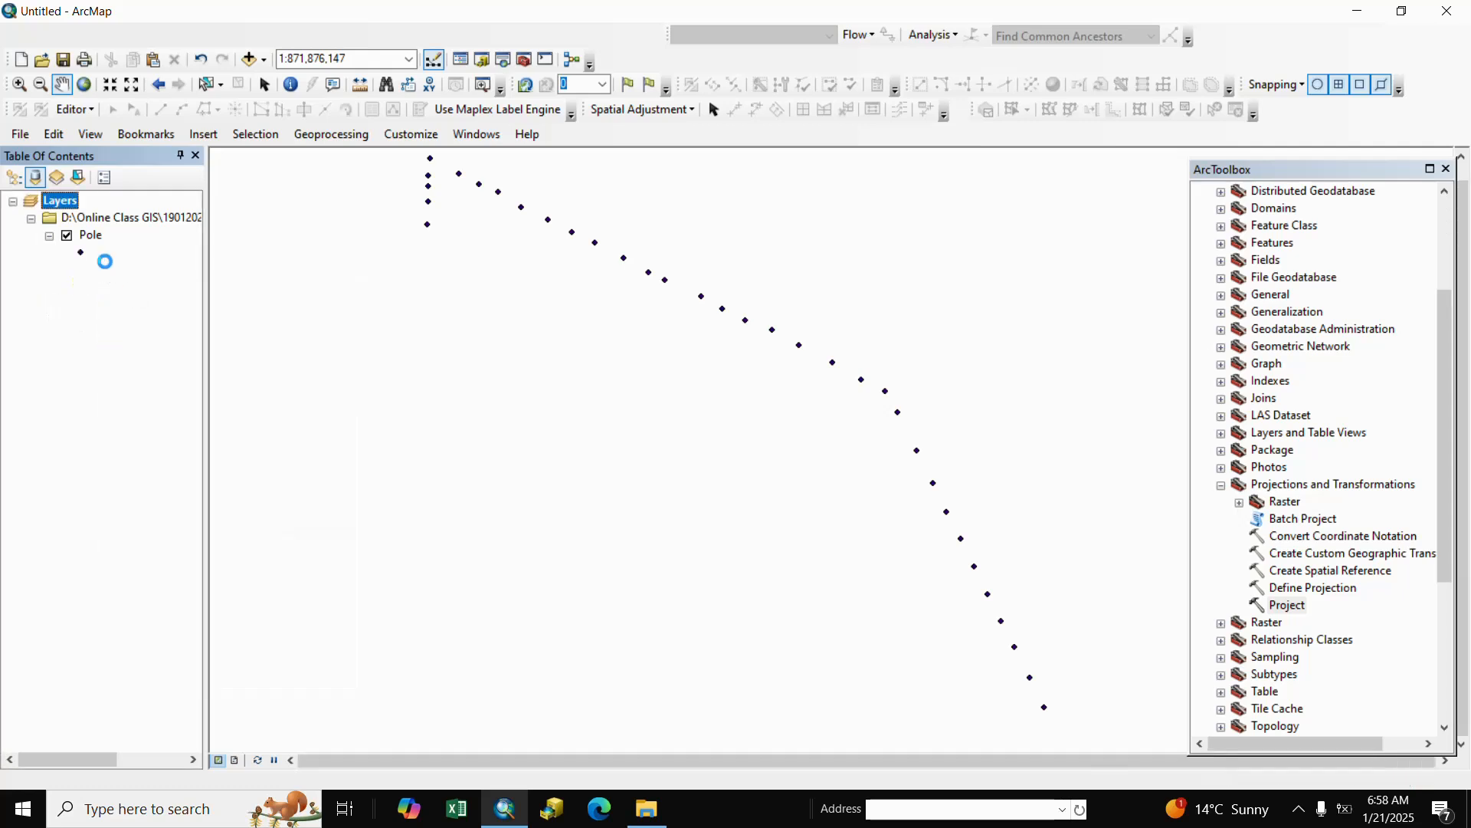
Change the Pole layer's point symbol to the green Circle 2
click(80, 253)
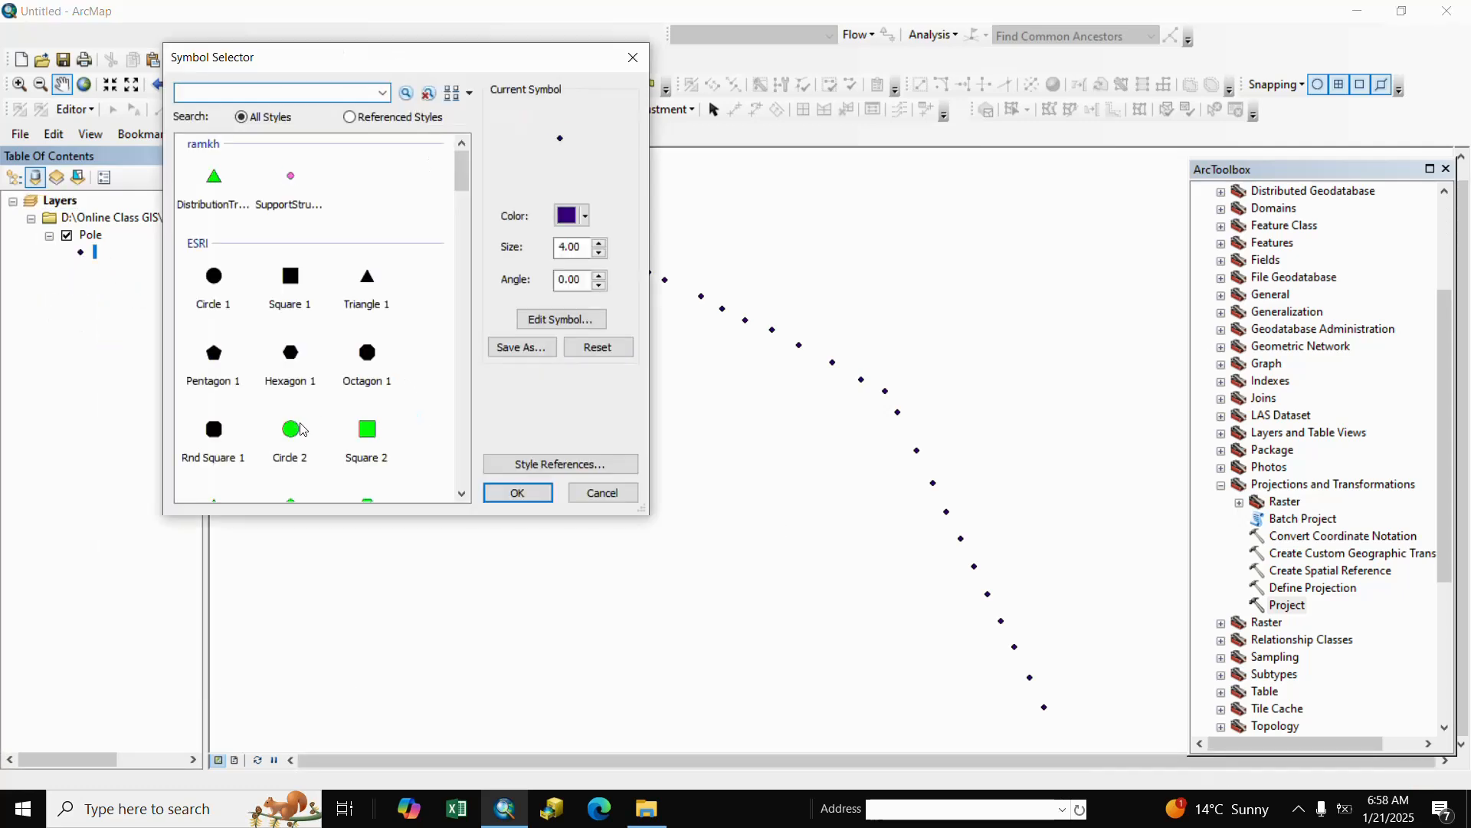
click(304, 430)
click(518, 493)
drag(930, 565, 883, 536)
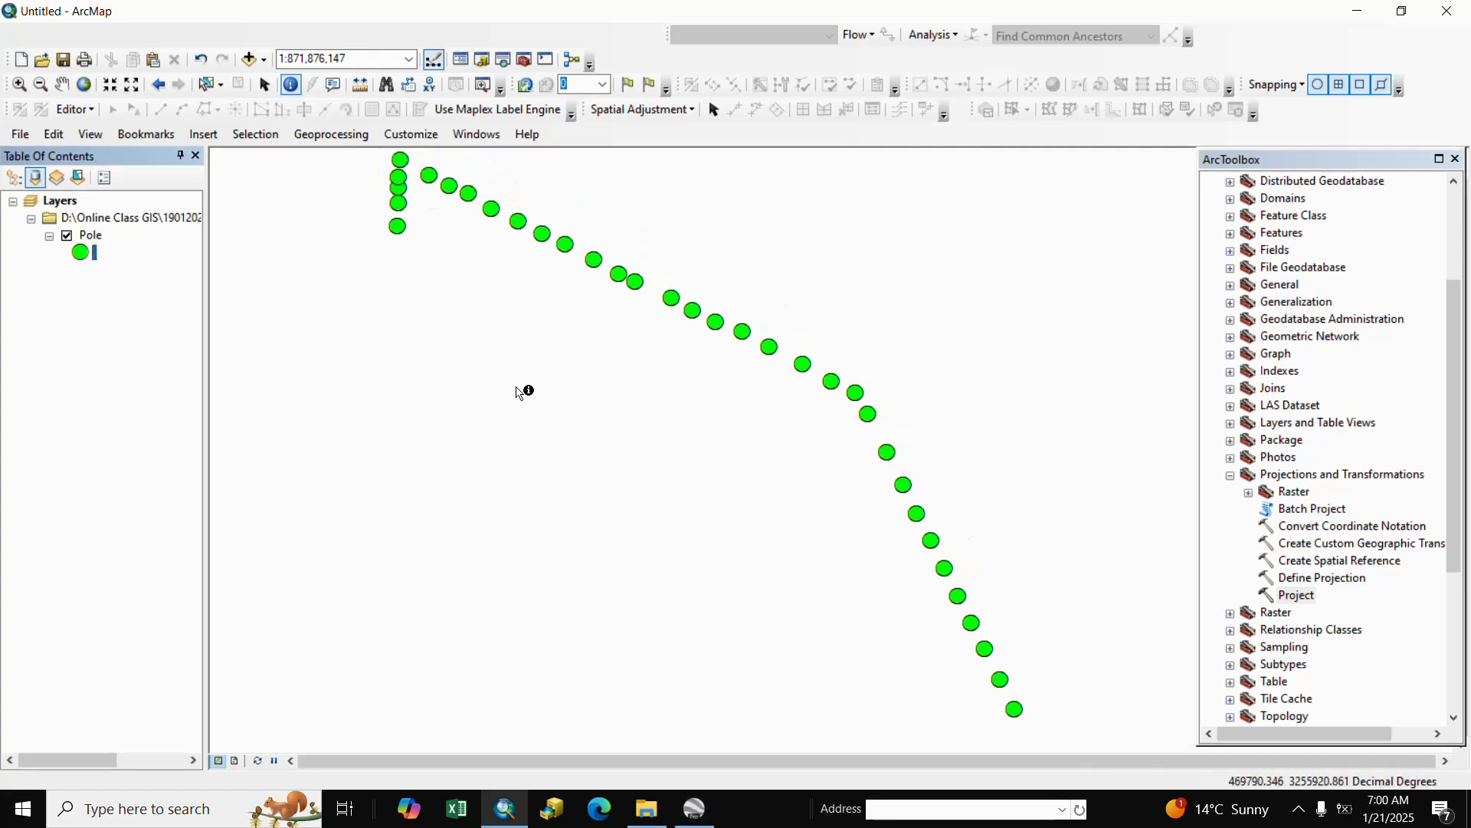
click(62, 84)
drag(581, 434, 619, 457)
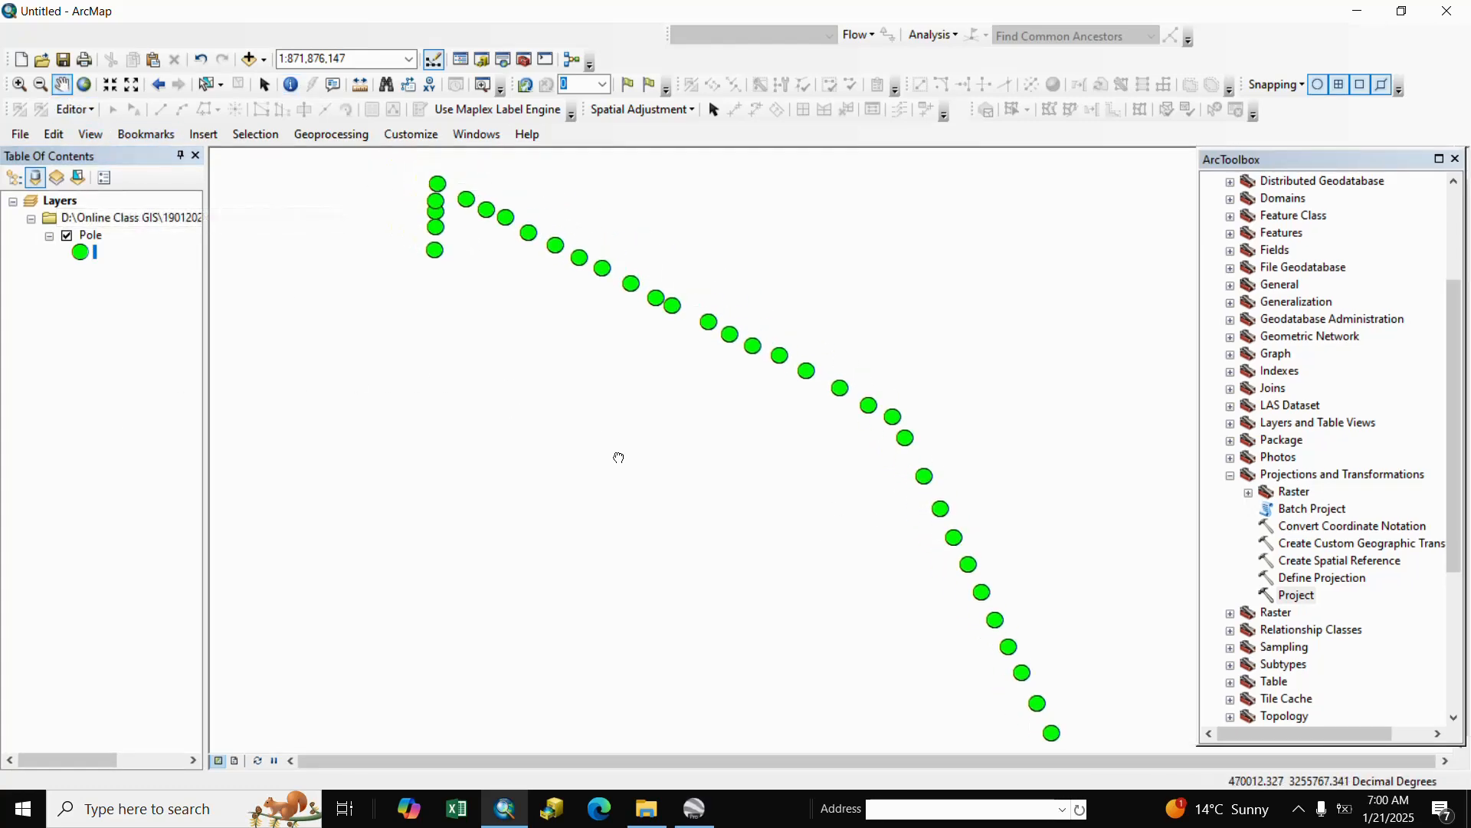
drag(795, 528, 788, 522)
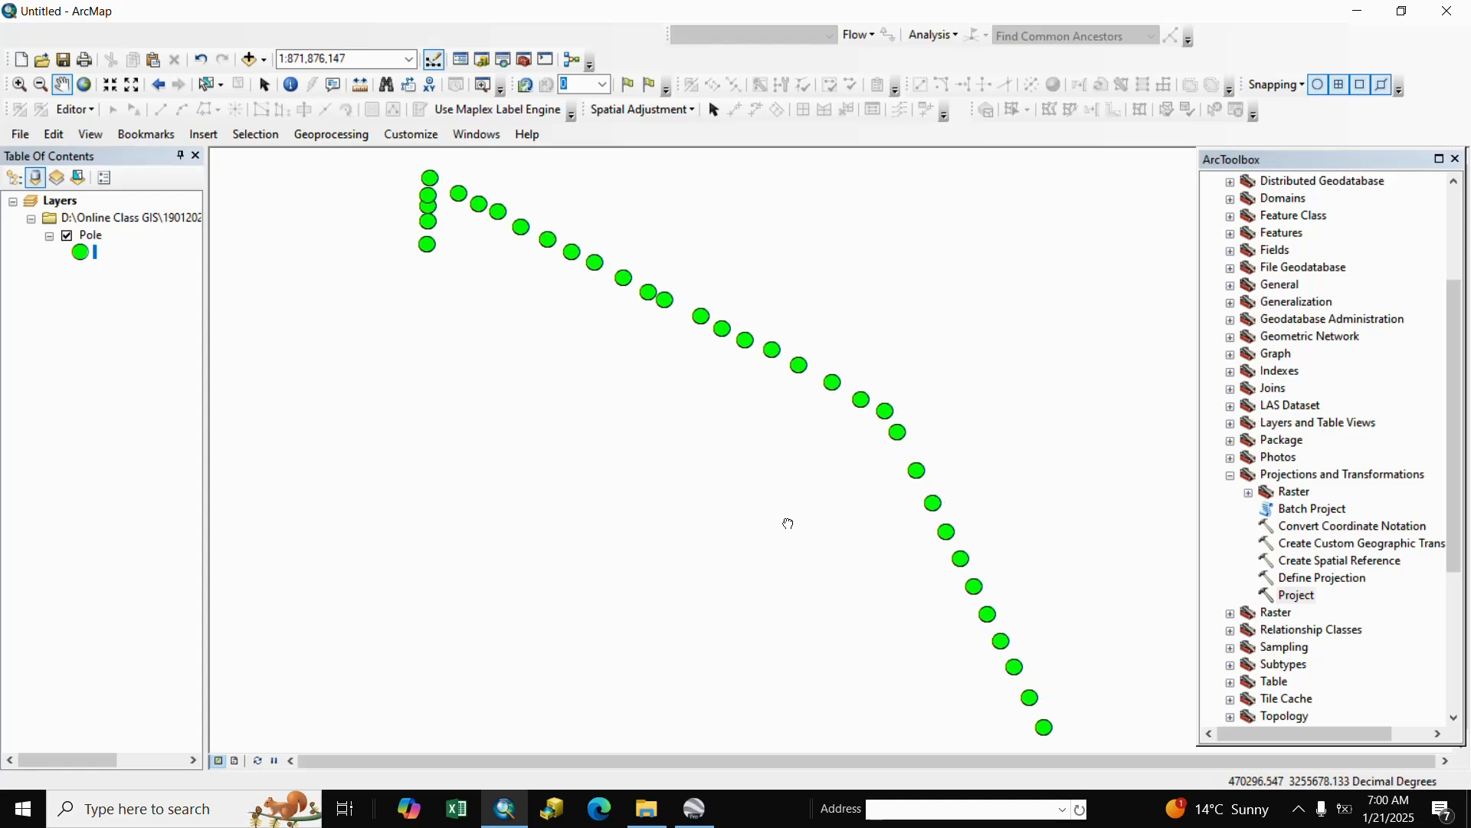